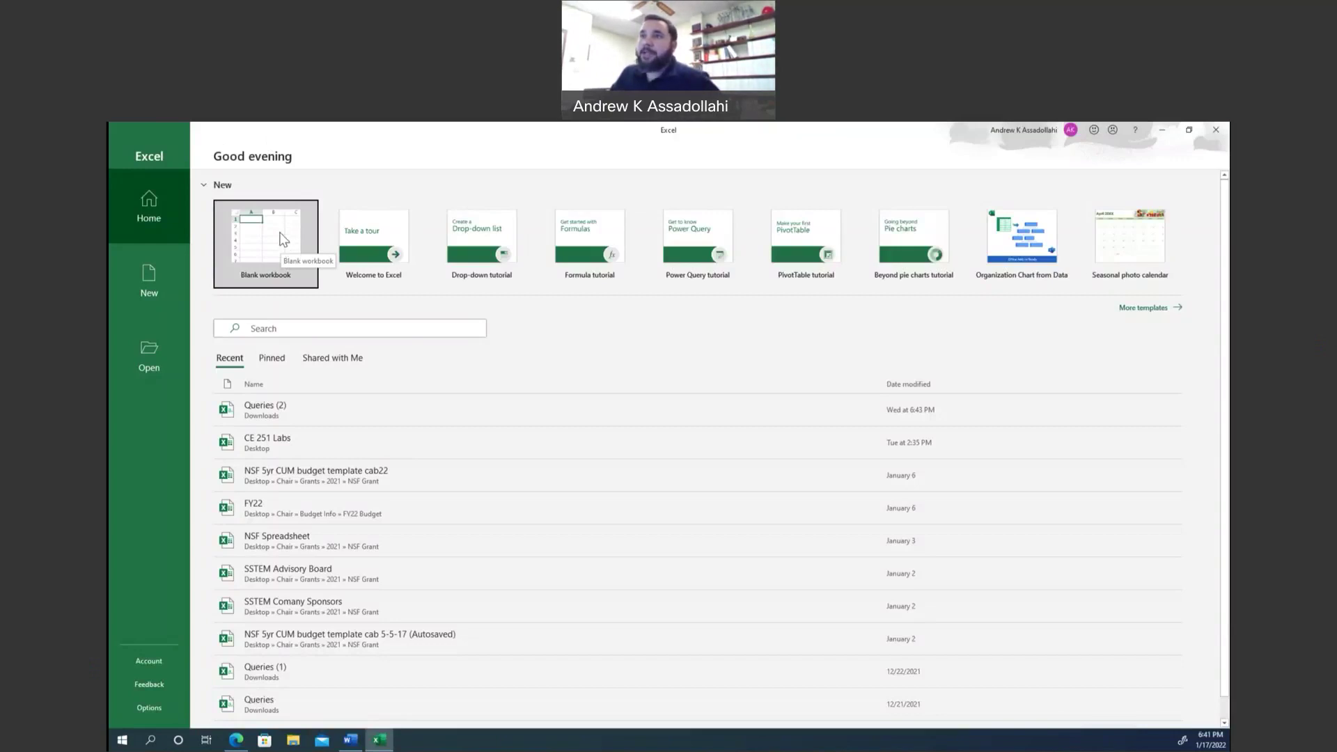
Step: Create a new blank workbook and return from the File view to the empty grid
{"action": "left_click", "coordinate": [282, 239]}
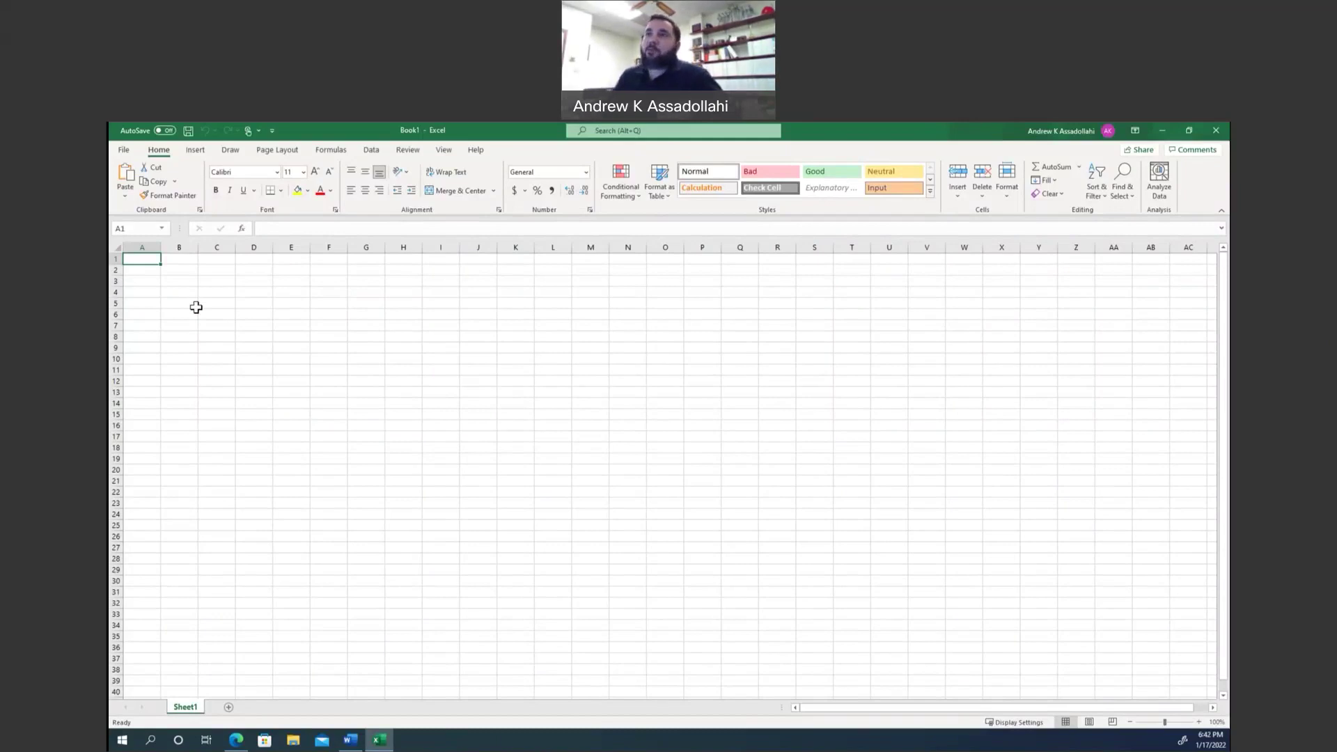
{"action": "left_click", "coordinate": [125, 149]}
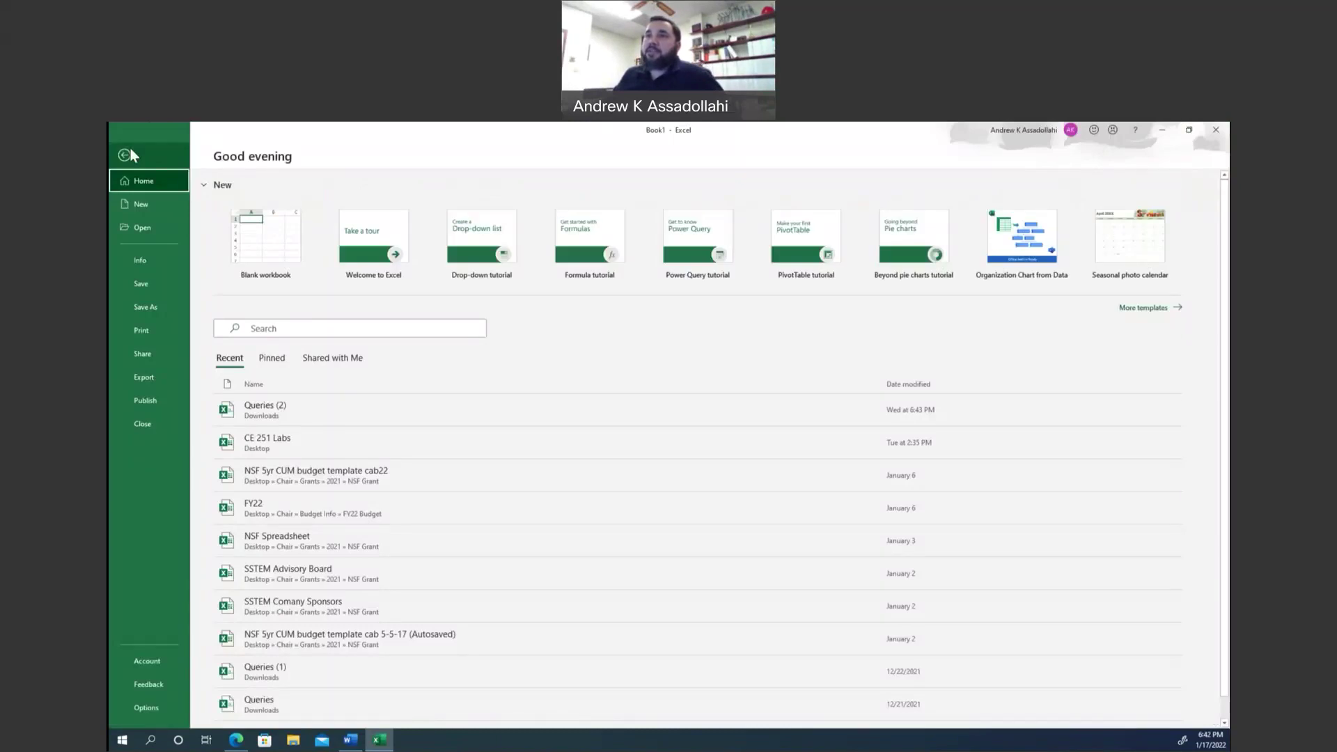
{"action": "left_click", "coordinate": [124, 155]}
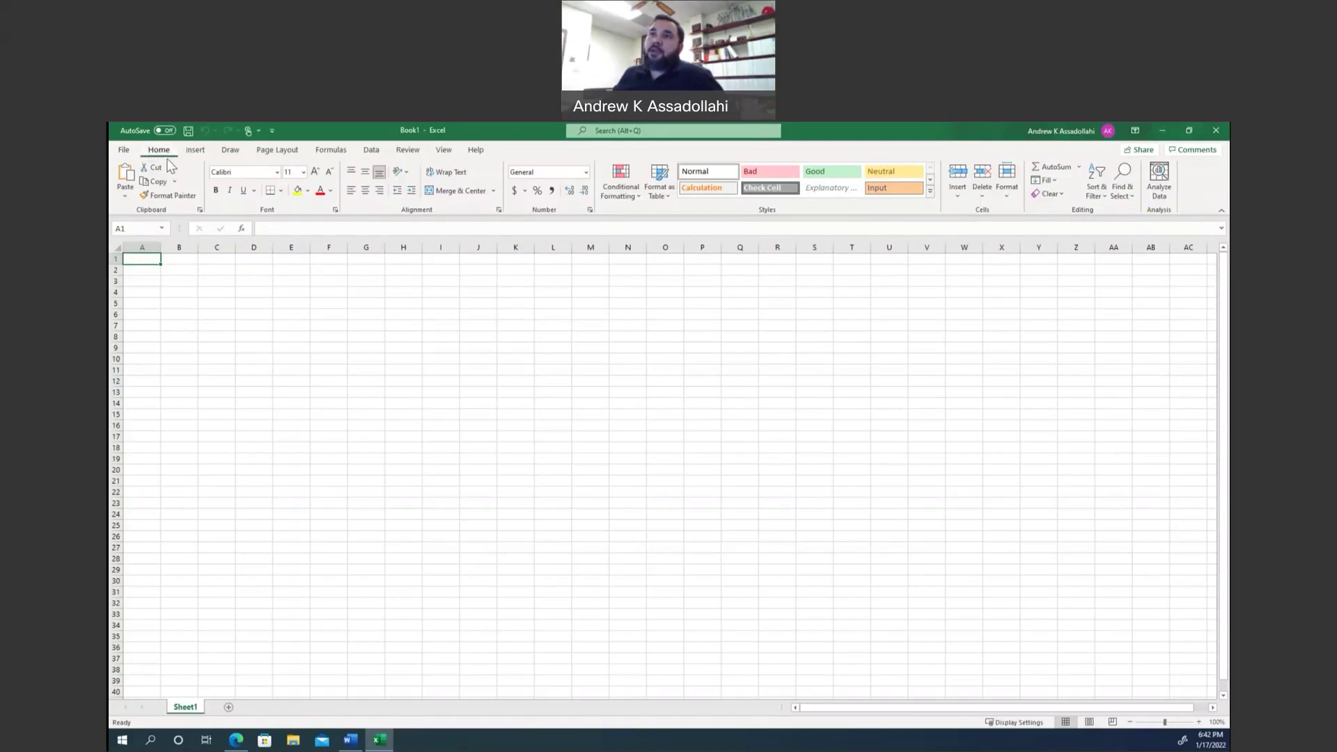
Step: Browse the Insert, Draw, Page Layout and Home ribbon tabs, then select cell B6
{"action": "left_click", "coordinate": [195, 152]}
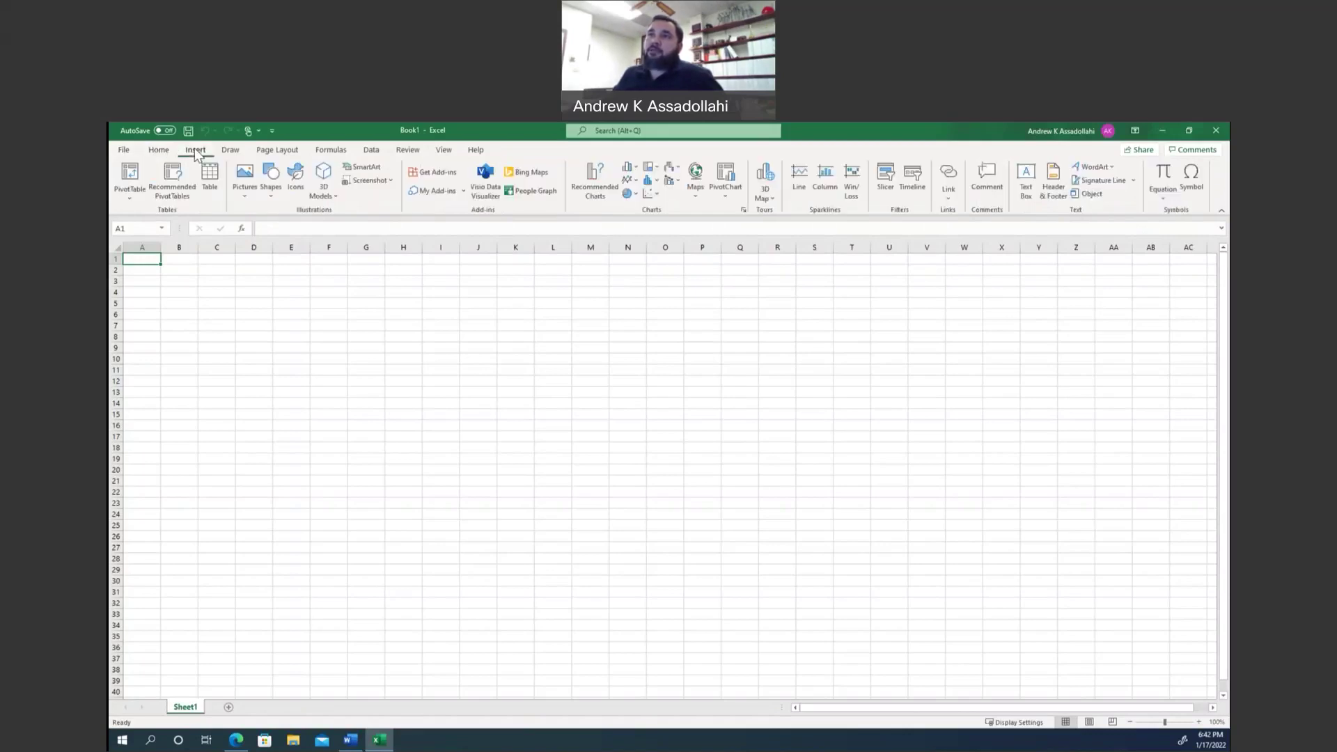
{"action": "left_click", "coordinate": [230, 150]}
{"action": "left_click", "coordinate": [286, 150]}
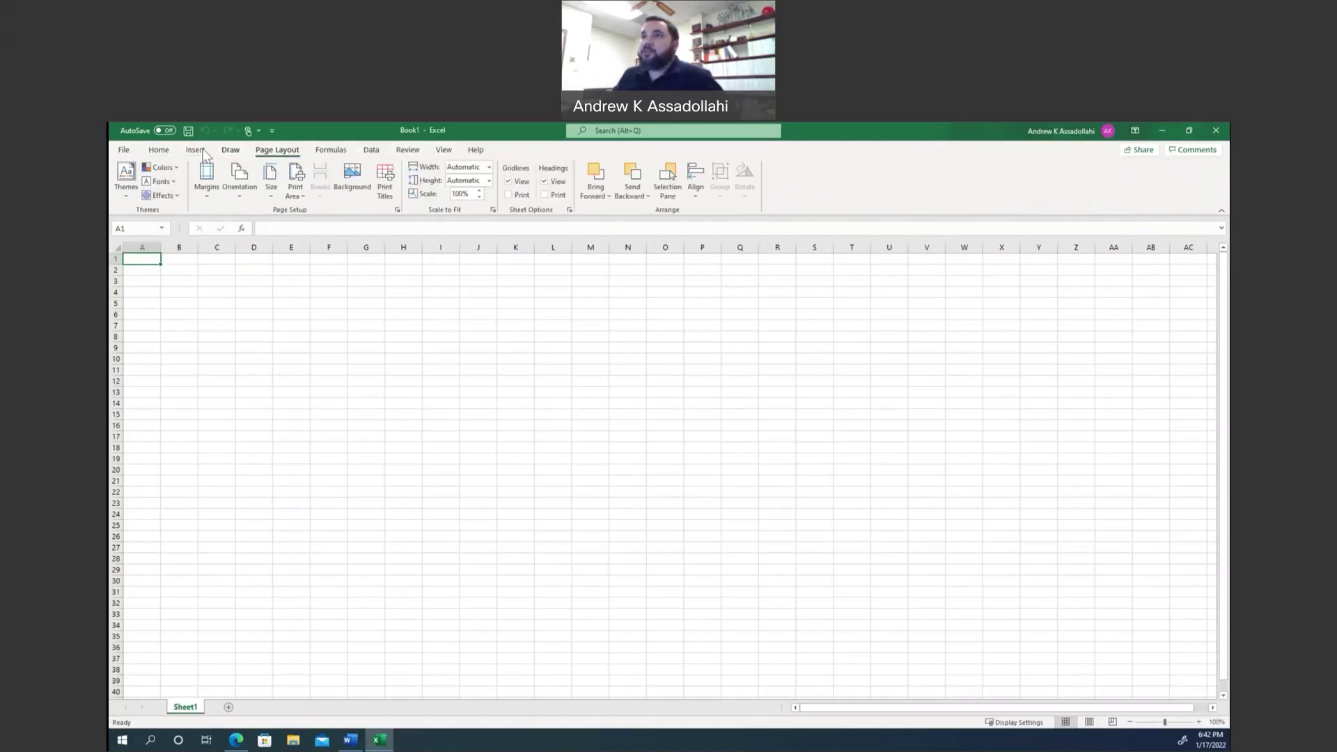
{"action": "left_click", "coordinate": [162, 151]}
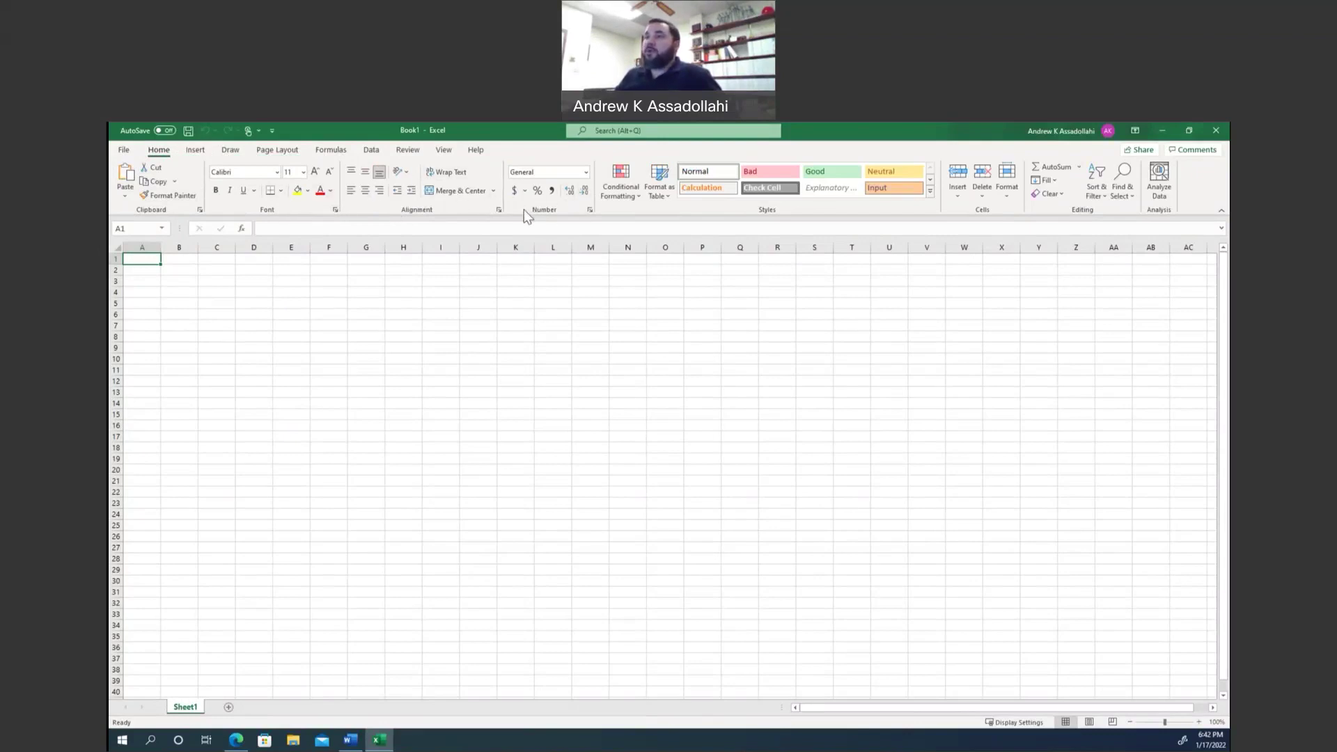
{"action": "left_click", "coordinate": [196, 310]}
{"action": "left_click", "coordinate": [194, 288]}
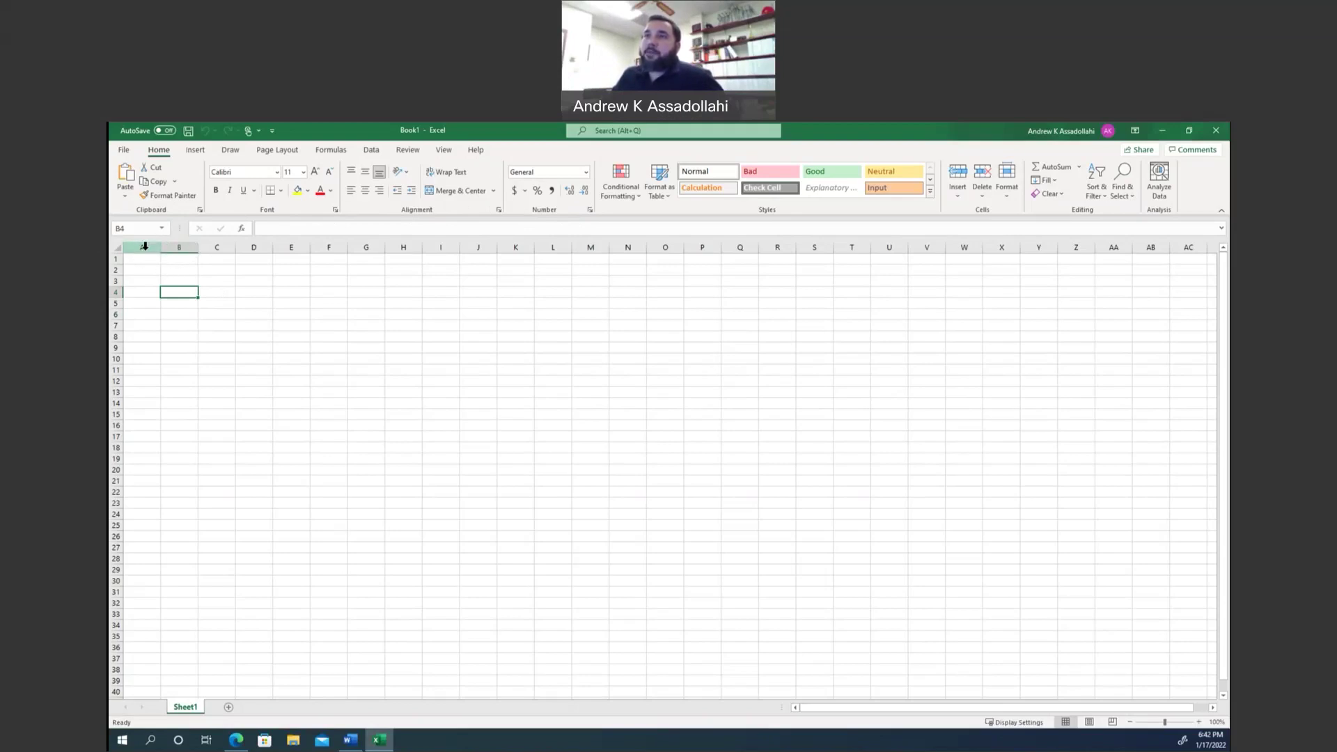
{"action": "left_click", "coordinate": [144, 247]}
{"action": "left_click", "coordinate": [179, 247]}
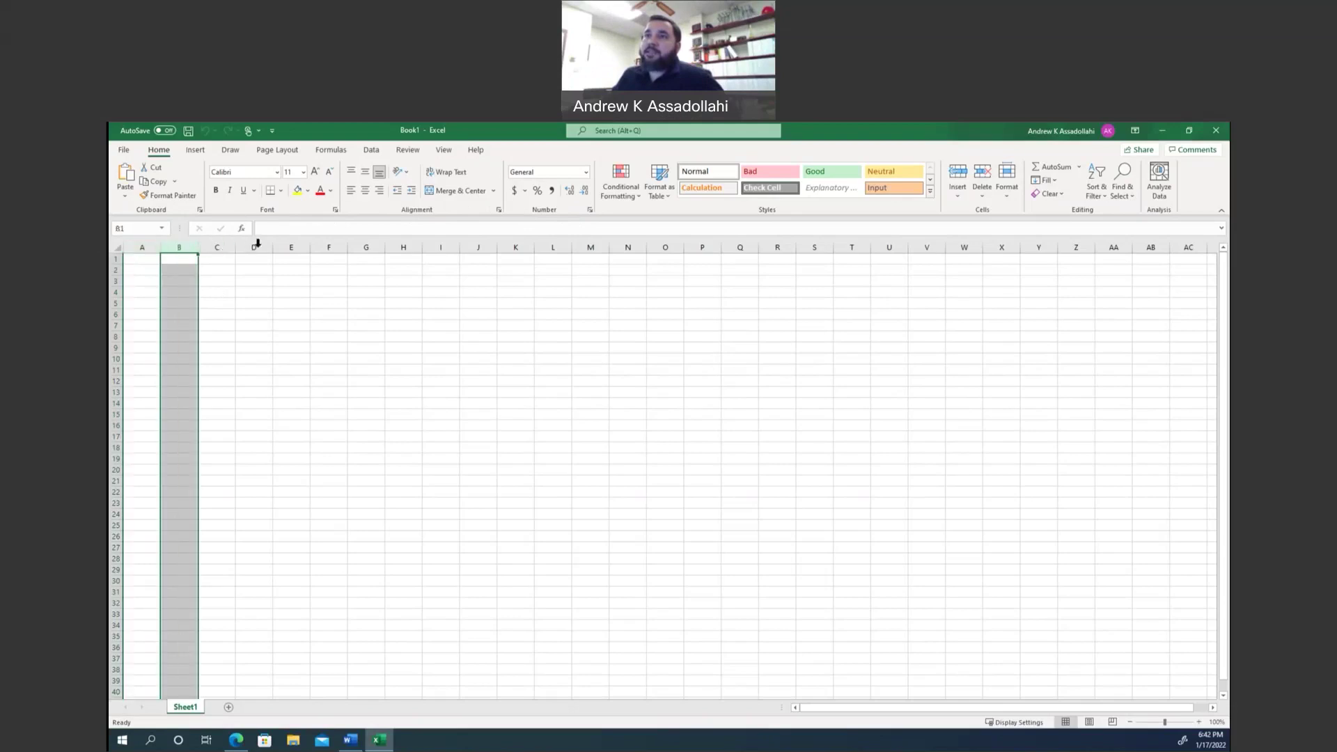
{"action": "left_click", "coordinate": [217, 247]}
{"action": "left_click", "coordinate": [254, 247]}
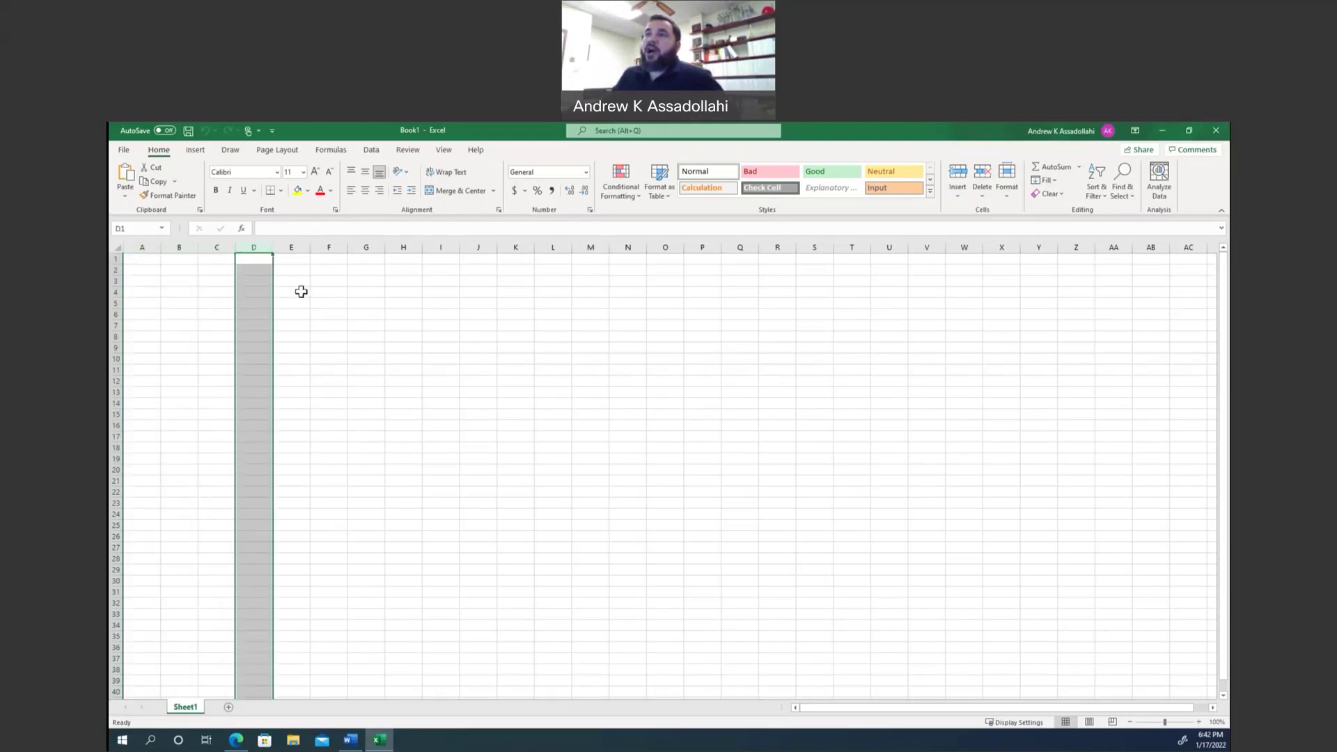
{"action": "left_click", "coordinate": [300, 247]}
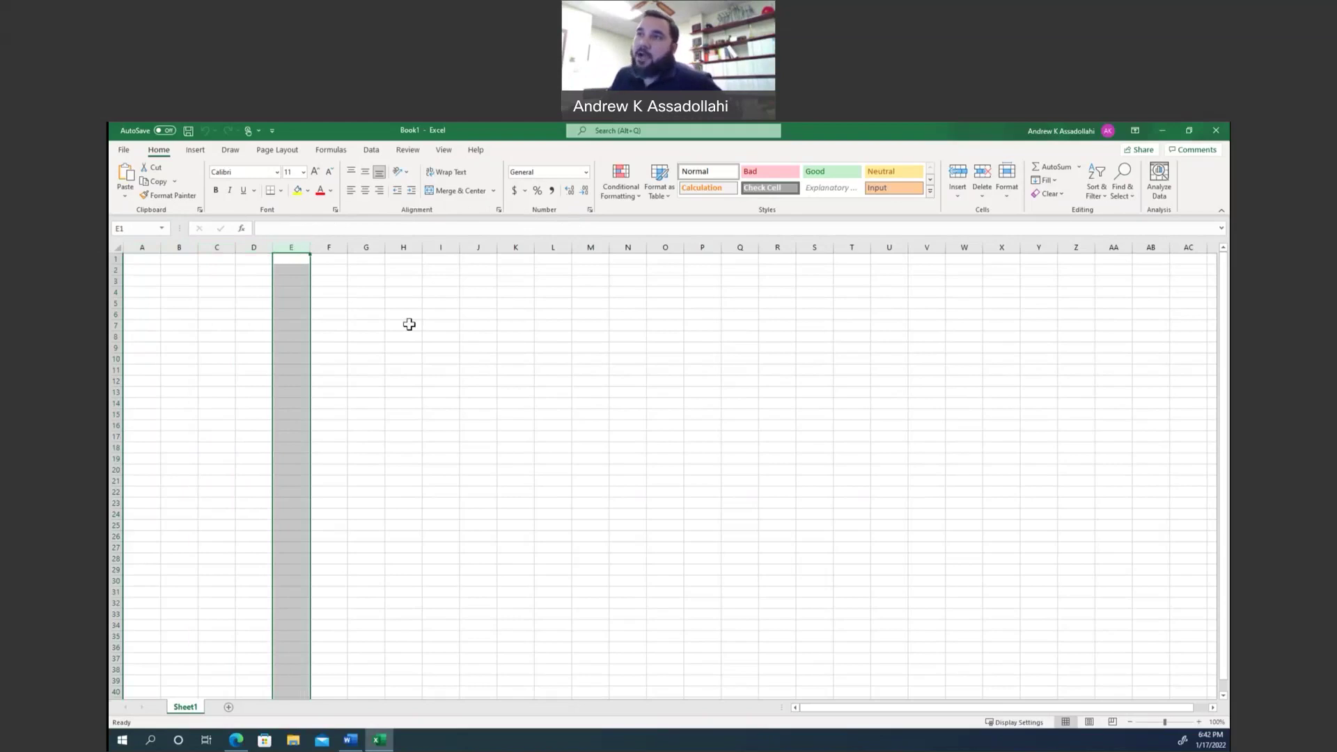
{"action": "left_click", "coordinate": [247, 326]}
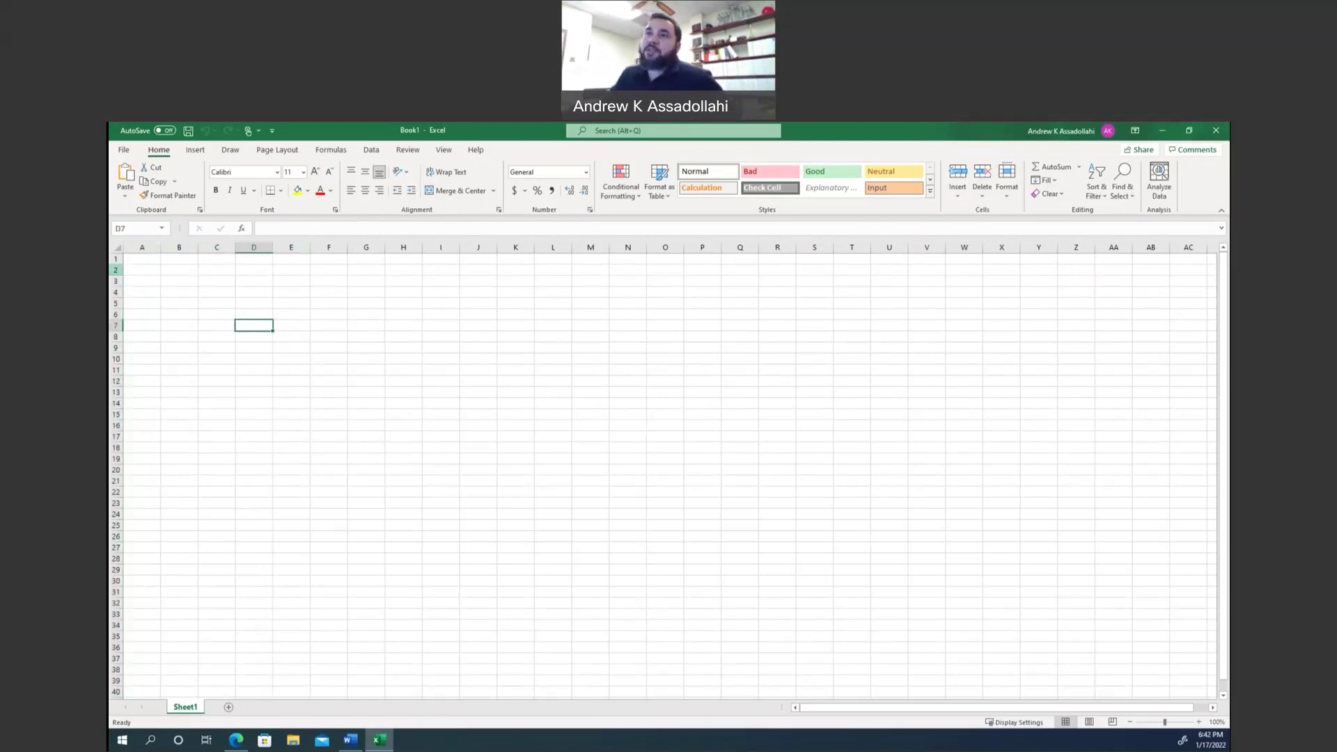
{"action": "left_click", "coordinate": [116, 270]}
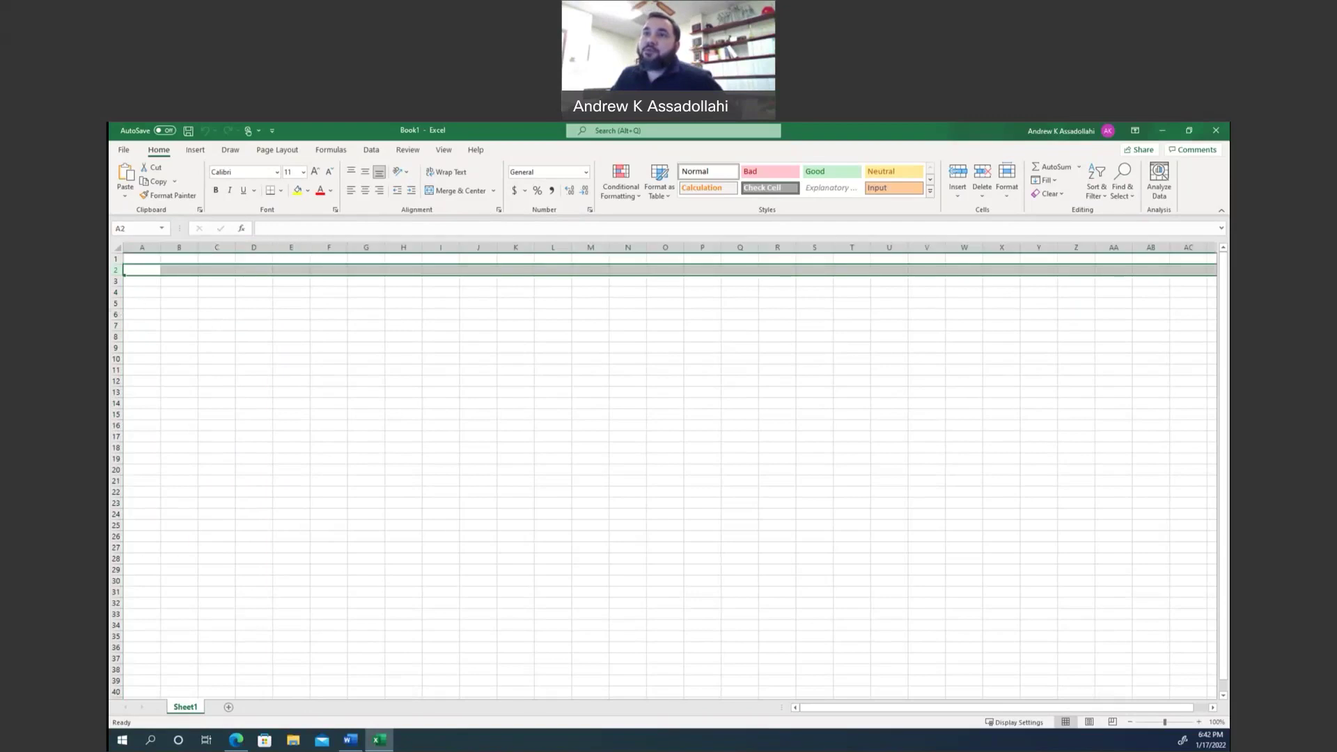
{"action": "left_click", "coordinate": [116, 314]}
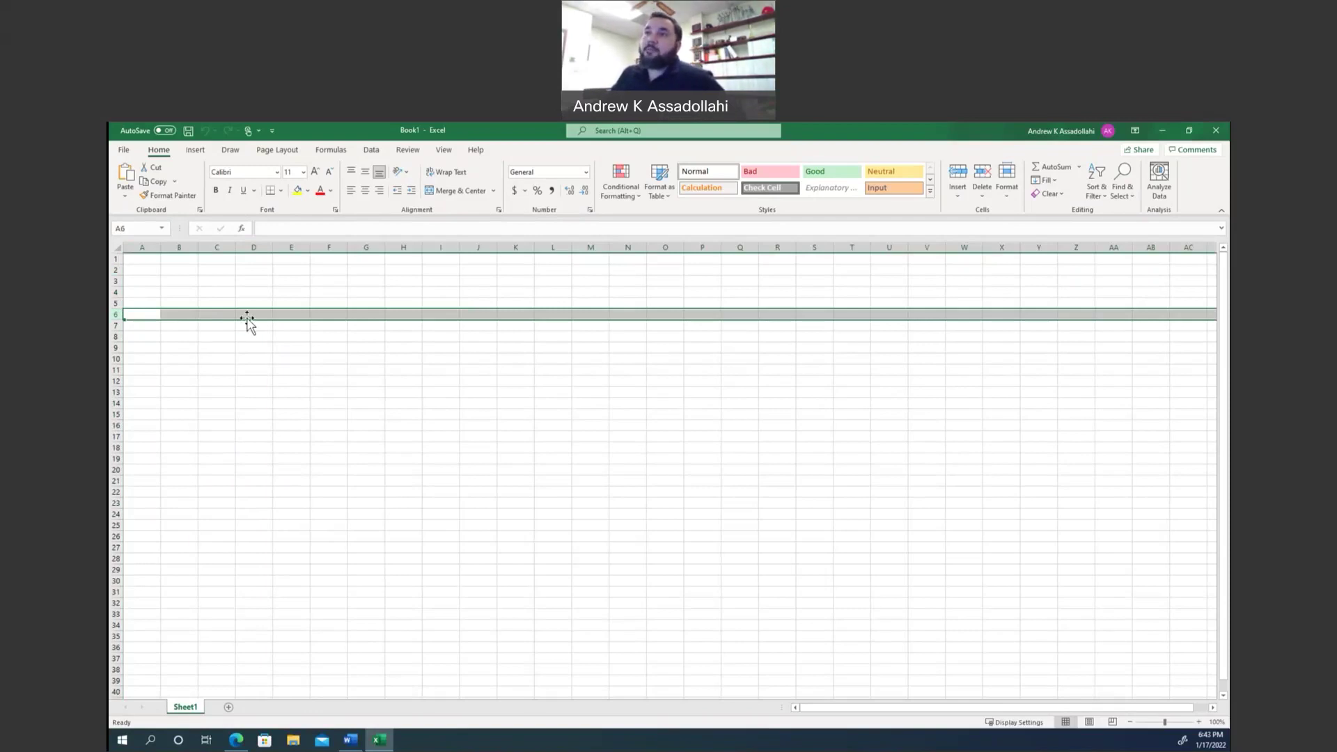
{"action": "left_click", "coordinate": [212, 314]}
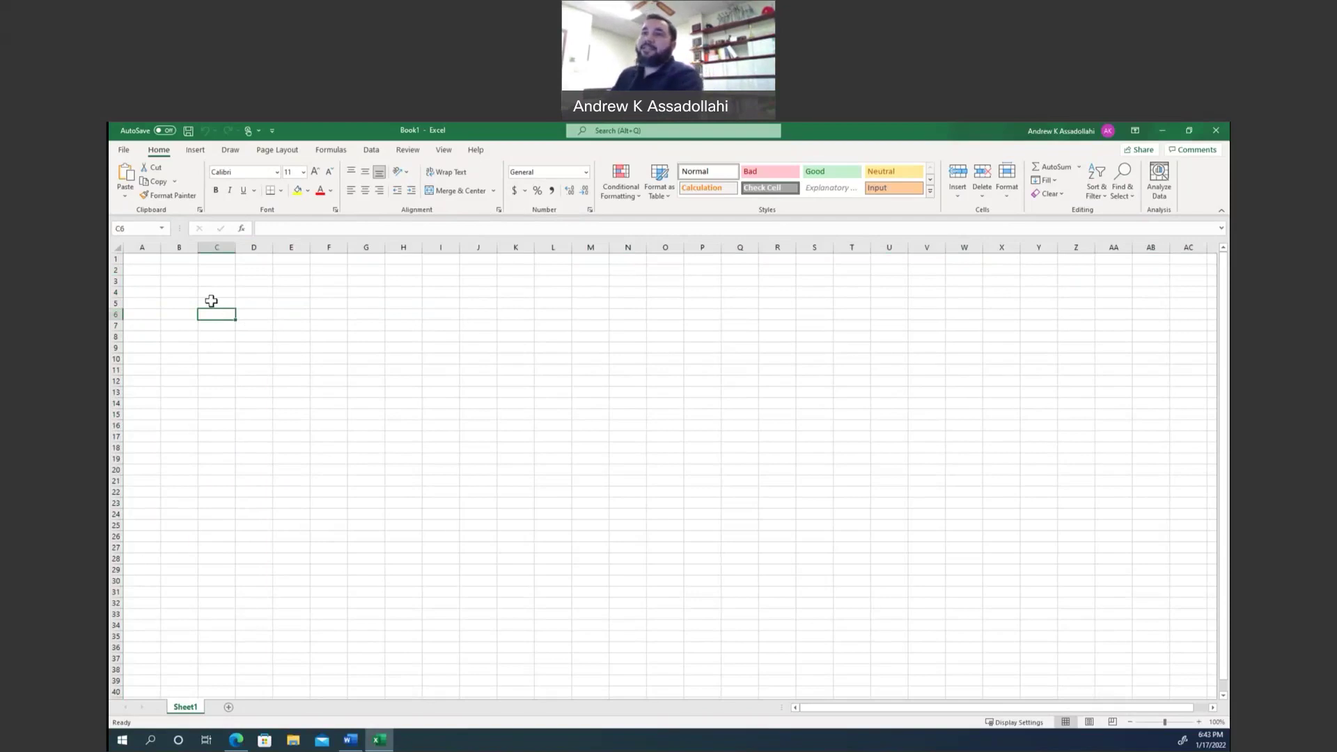
Step: Zoom the empty sheet in to 220% and select cells C4 and E5
{"action": "scroll", "coordinate": [194, 322], "scroll_direction": "up", "scroll_amount": 5}
{"action": "scroll", "coordinate": [259, 358], "scroll_direction": "up", "scroll_amount": 3}
{"action": "left_click", "coordinate": [356, 349]}
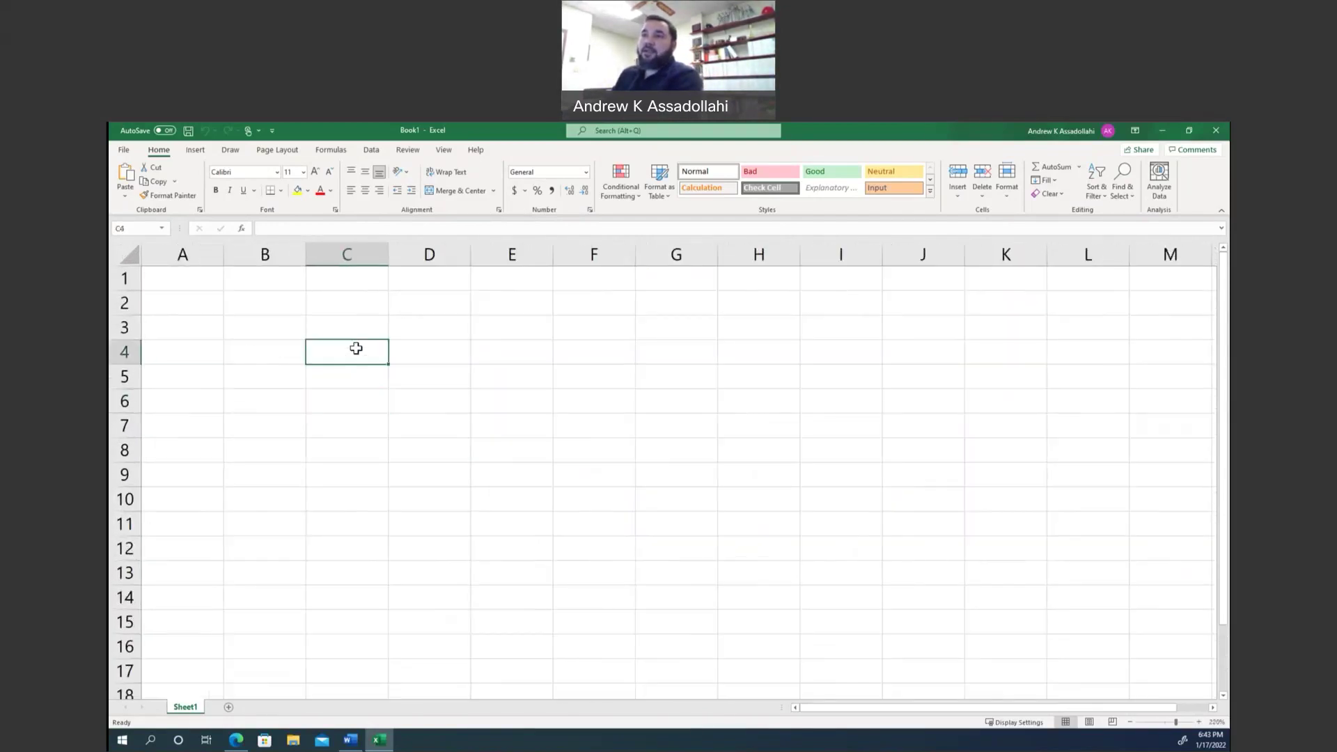
{"action": "left_click", "coordinate": [516, 384]}
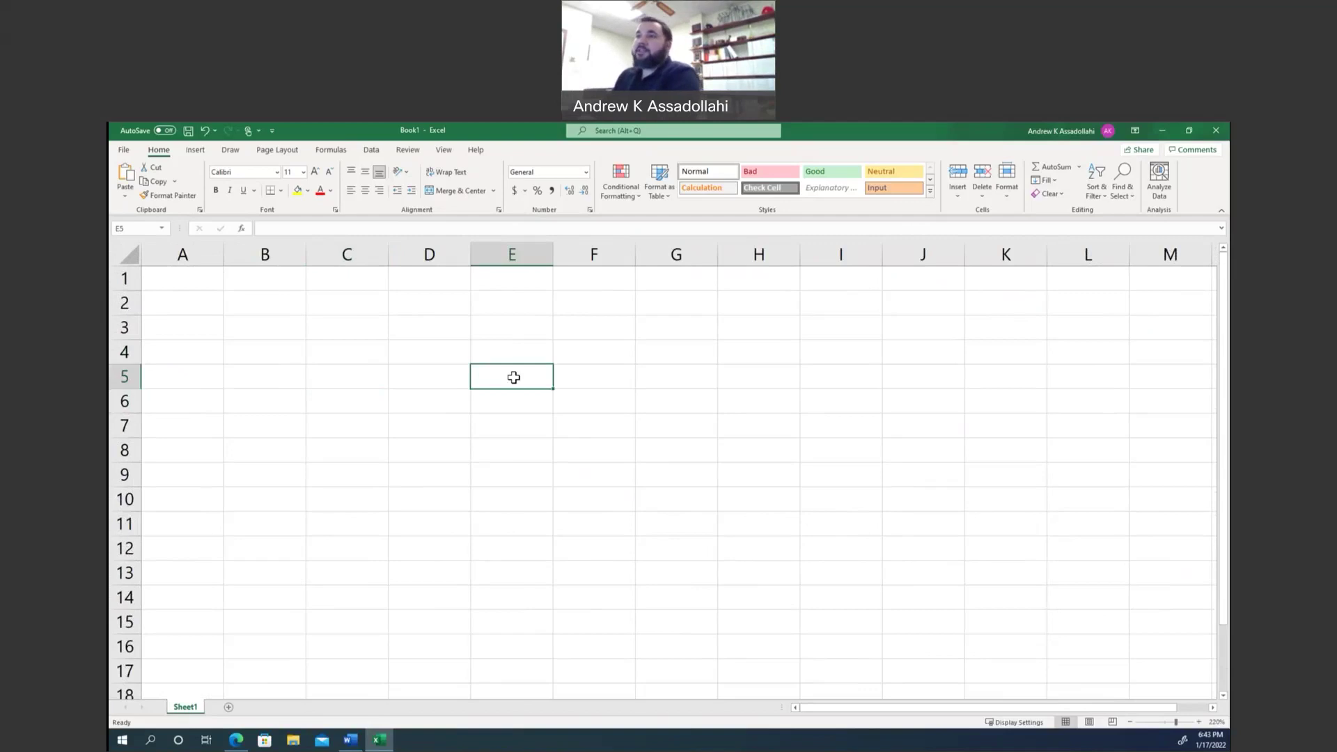
Step: Enter headers Item and Price ($) in C4:D4, with Apples, Milk, Chicken below Item
{"action": "left_click", "coordinate": [355, 356]}
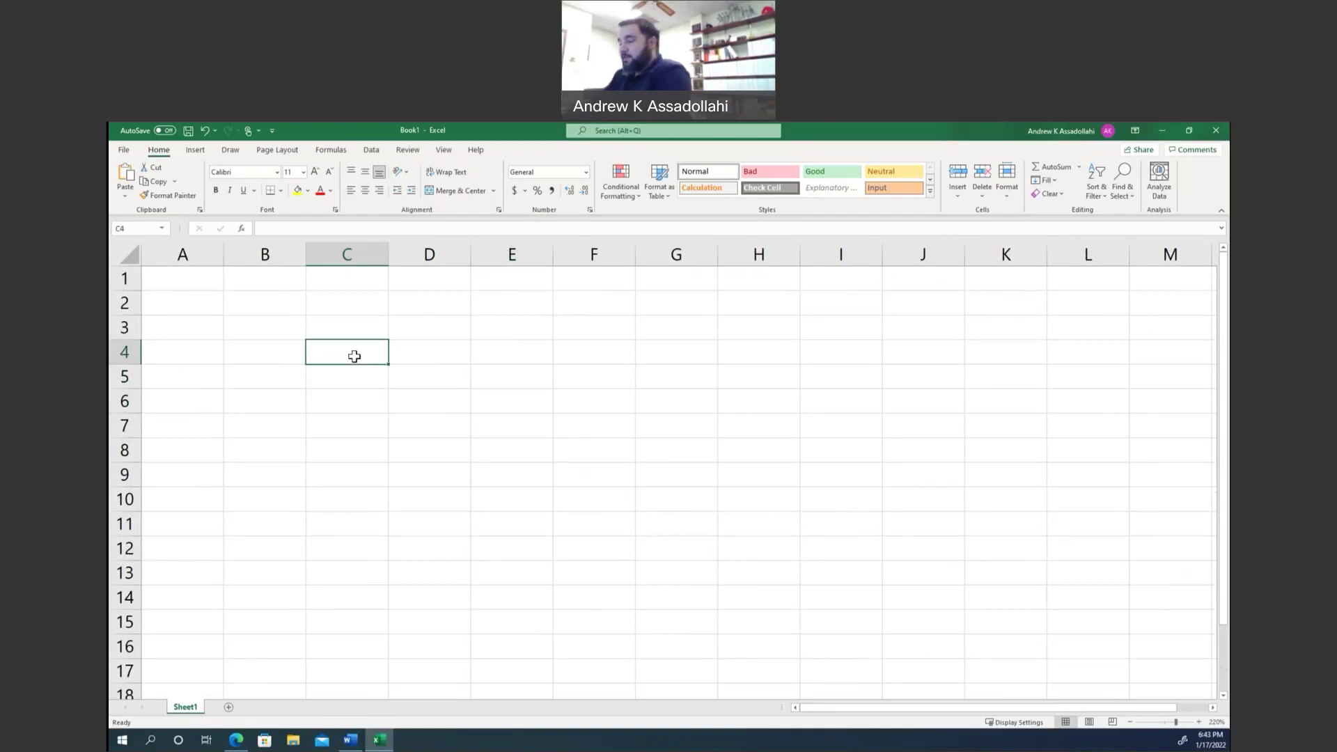
{"action": "type", "text": "Item"}
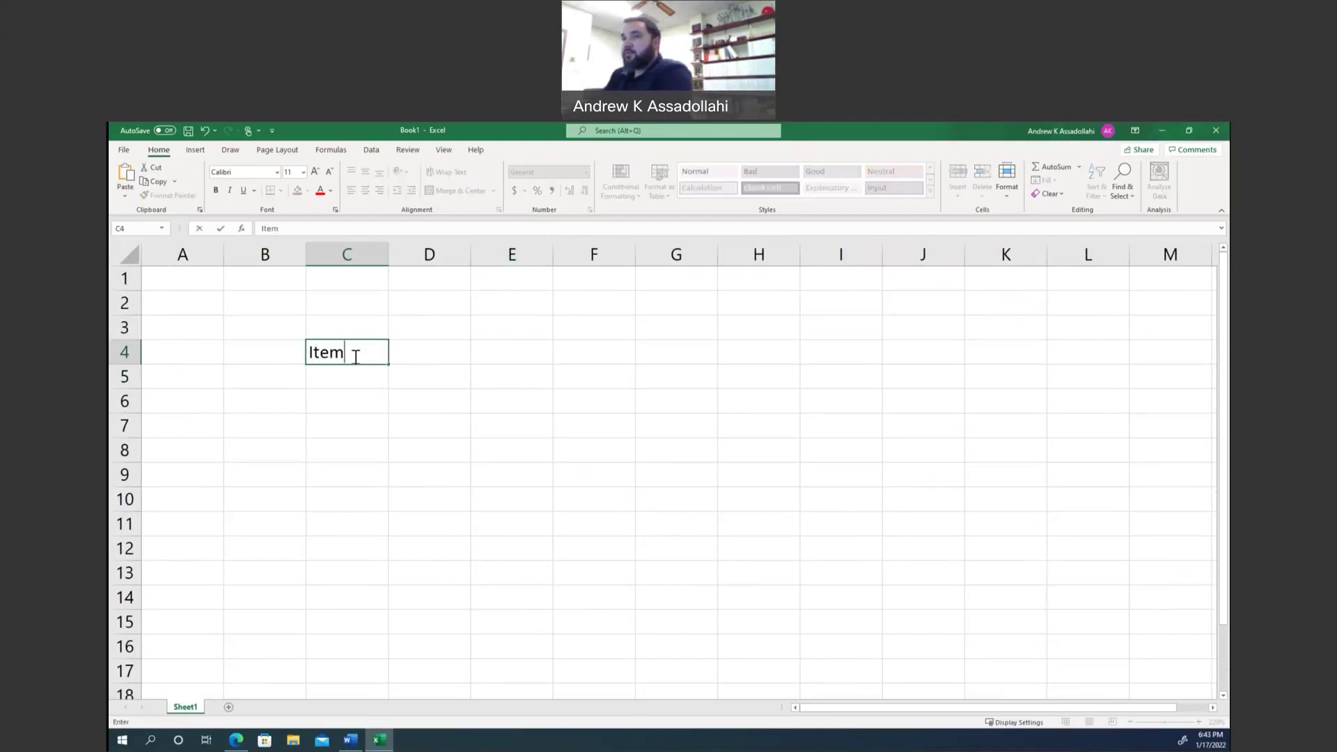
{"action": "key", "text": "Tab"}
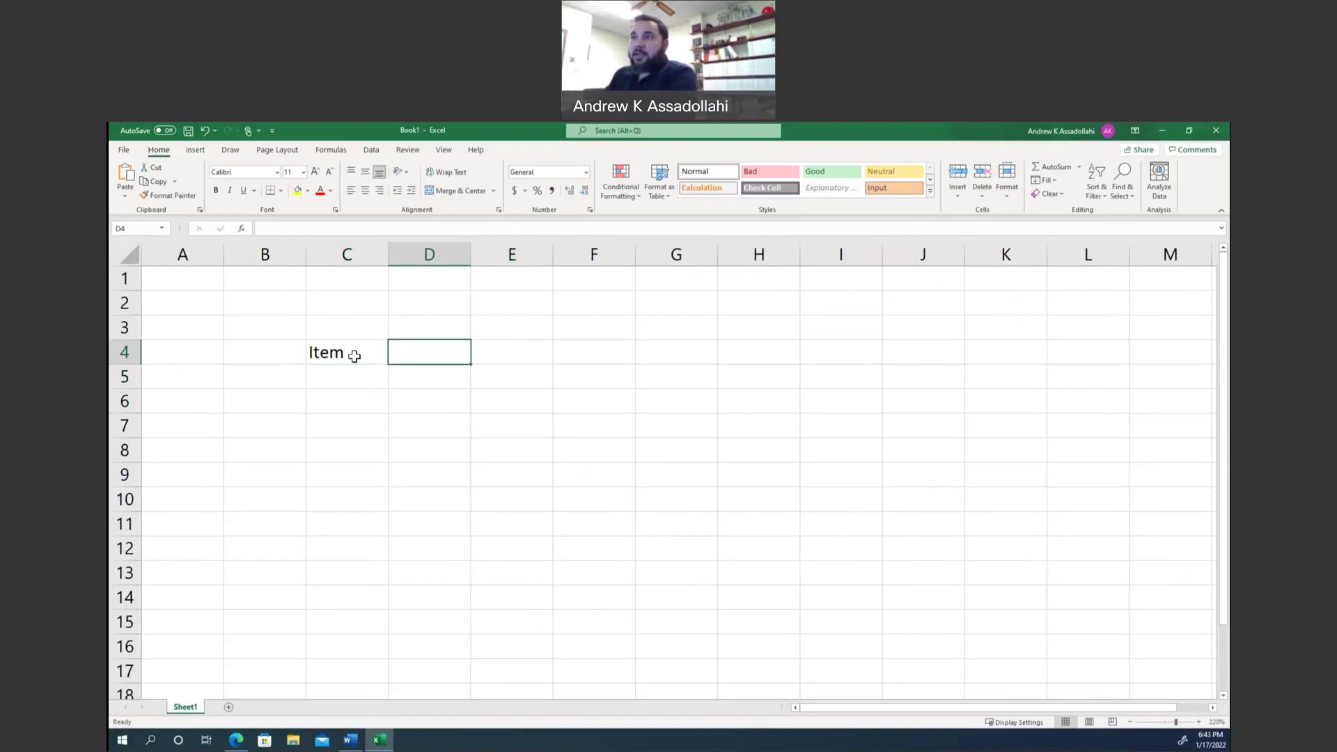
{"action": "type", "text": "Price"}
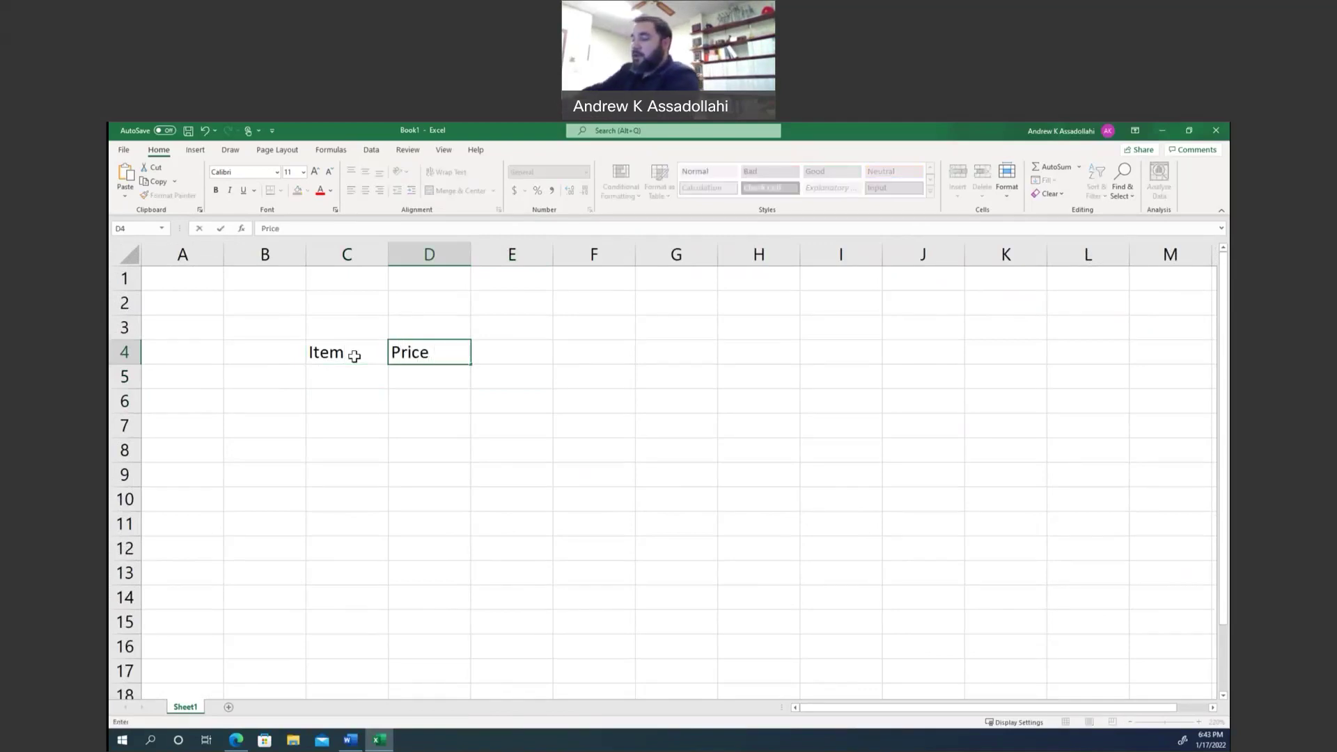
{"action": "type", "text": " ($)"}
{"action": "key", "text": "Return"}
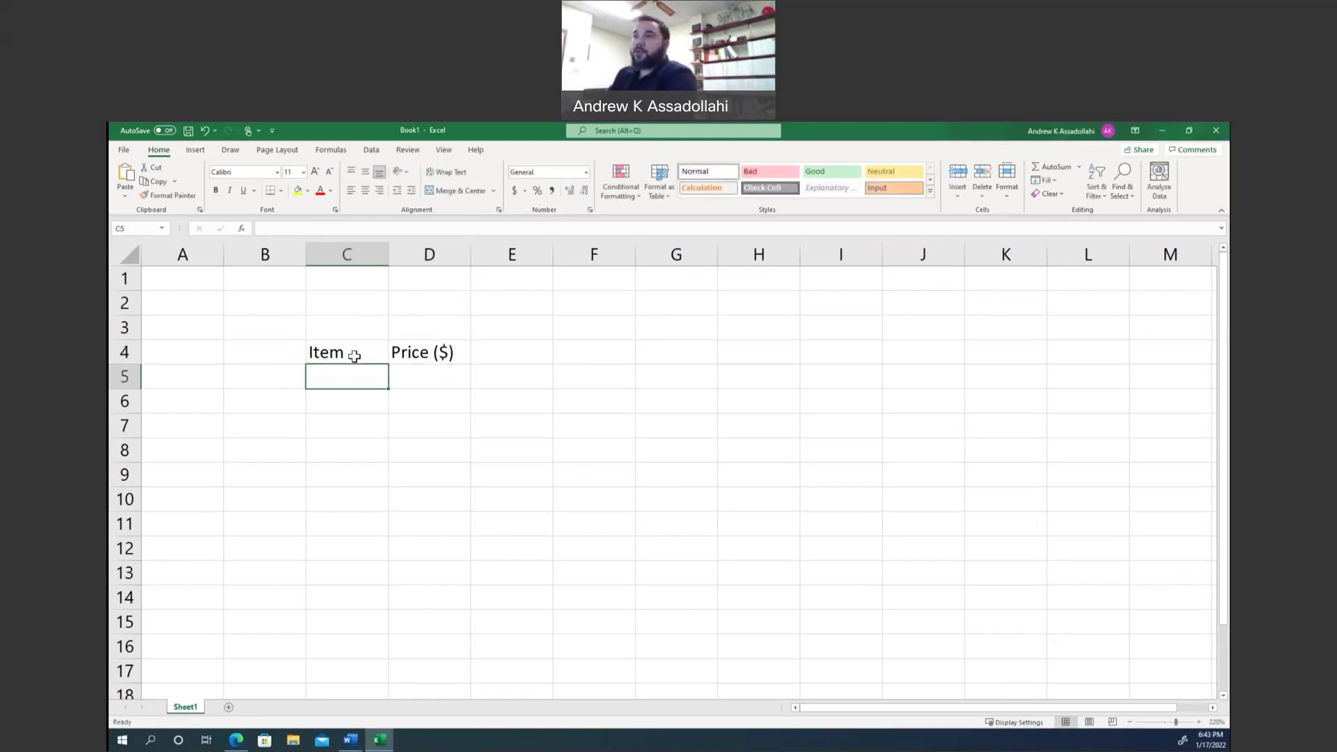
{"action": "type", "text": "Apples"}
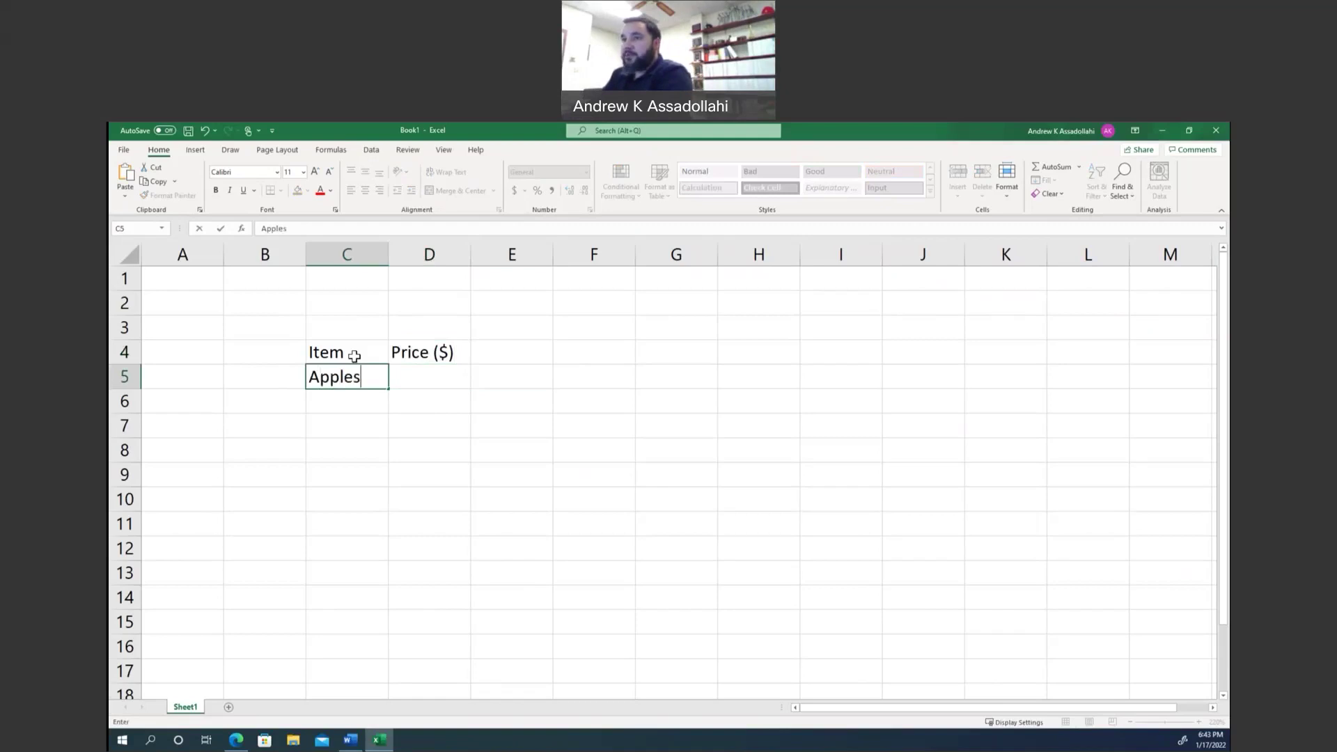
{"action": "key", "text": "Return"}
{"action": "type", "text": "Milk"}
{"action": "key", "text": "Return"}
{"action": "type", "text": "Chicken"}
{"action": "key", "text": "Tab"}
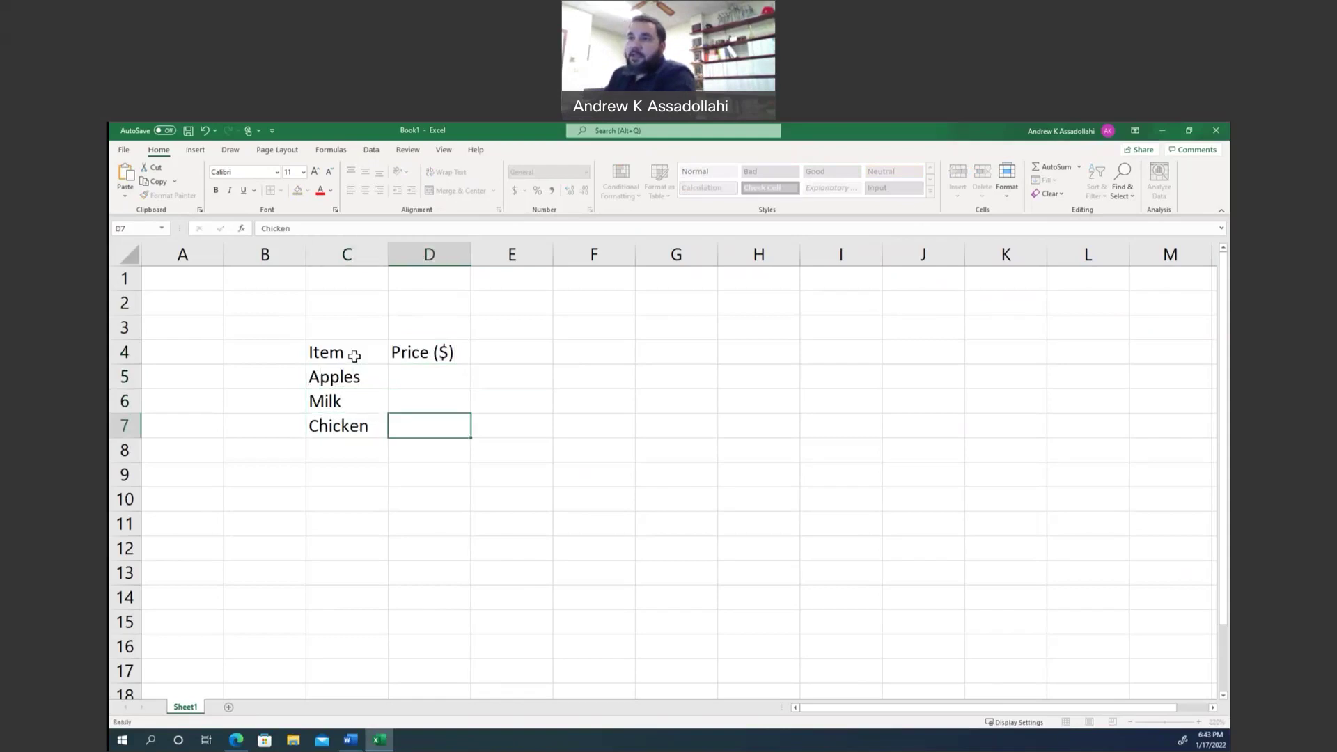
Step: Enter the prices 3.99, 2.99 and 5.79 in D5:D7 beside the items
{"action": "key", "text": "Up"}
{"action": "key", "text": "Up"}
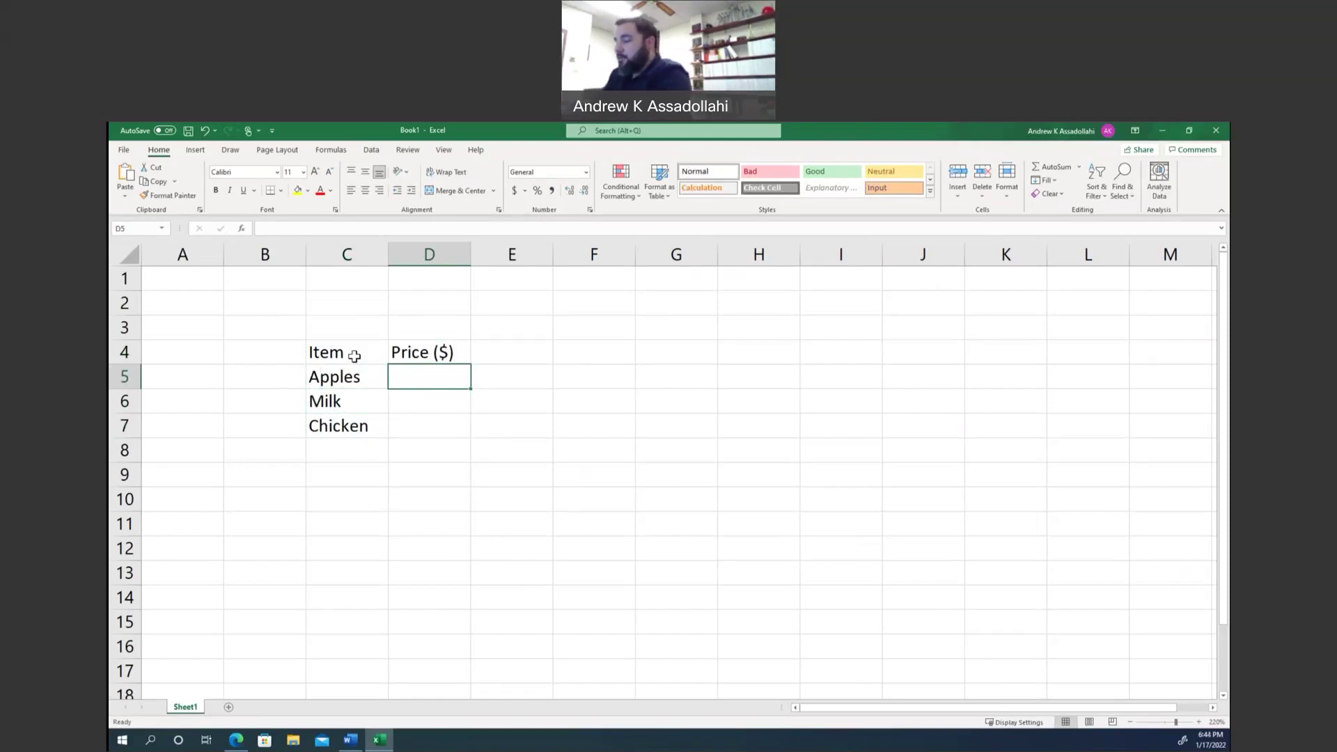
{"action": "type", "text": "3.99"}
{"action": "key", "text": "Return"}
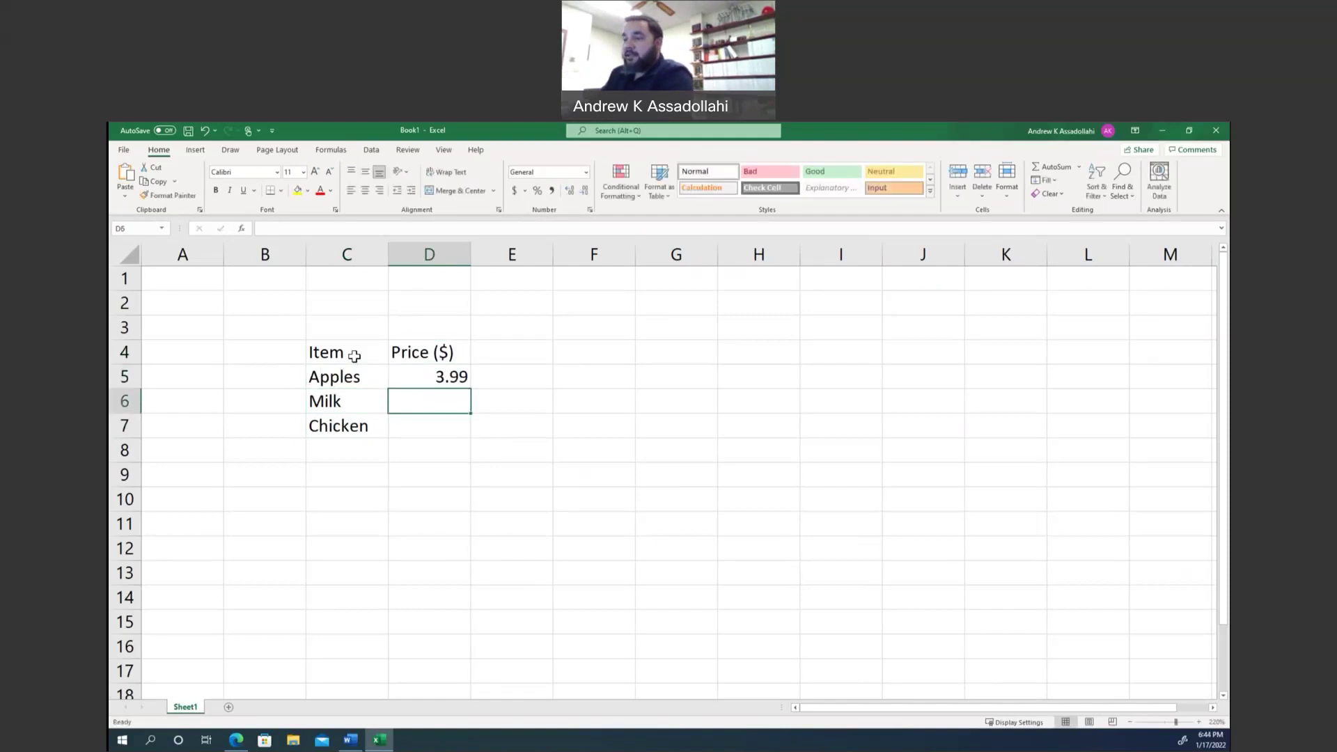
{"action": "type", "text": "2.99"}
{"action": "key", "text": "Return"}
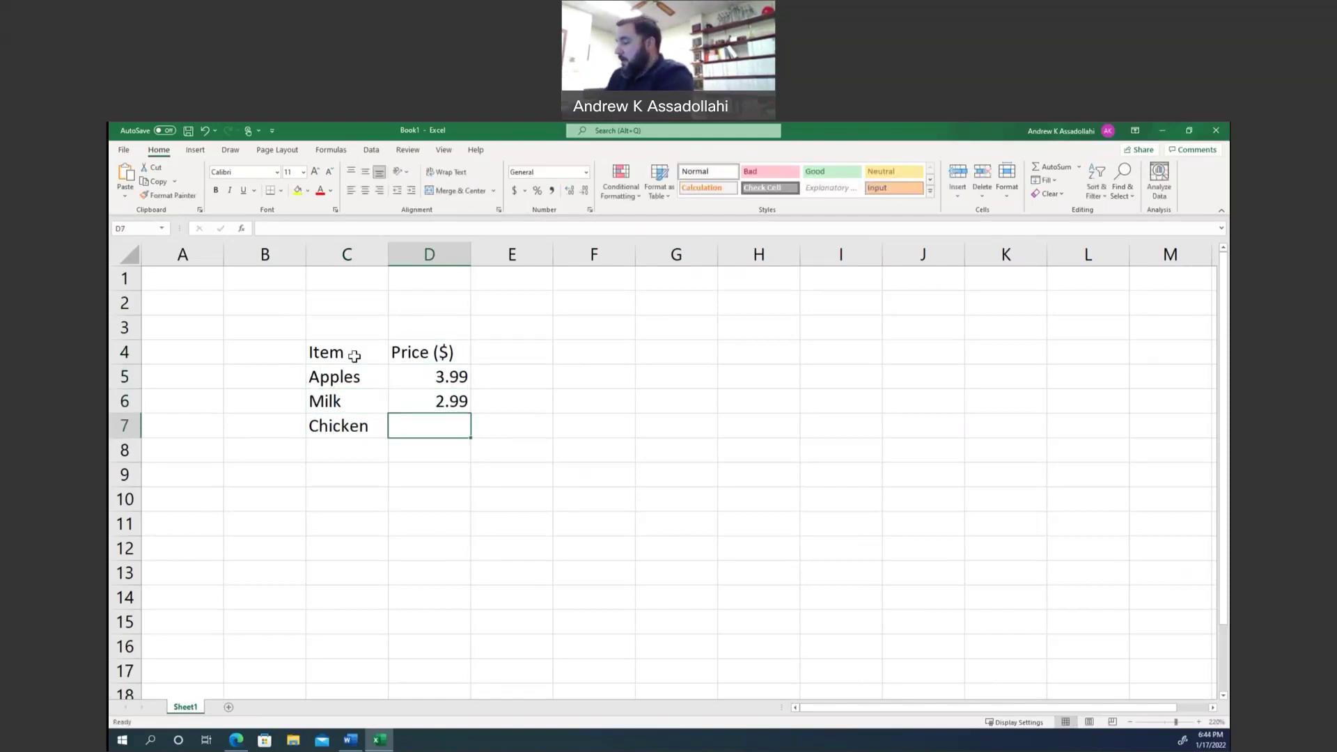
{"action": "type", "text": "5.79"}
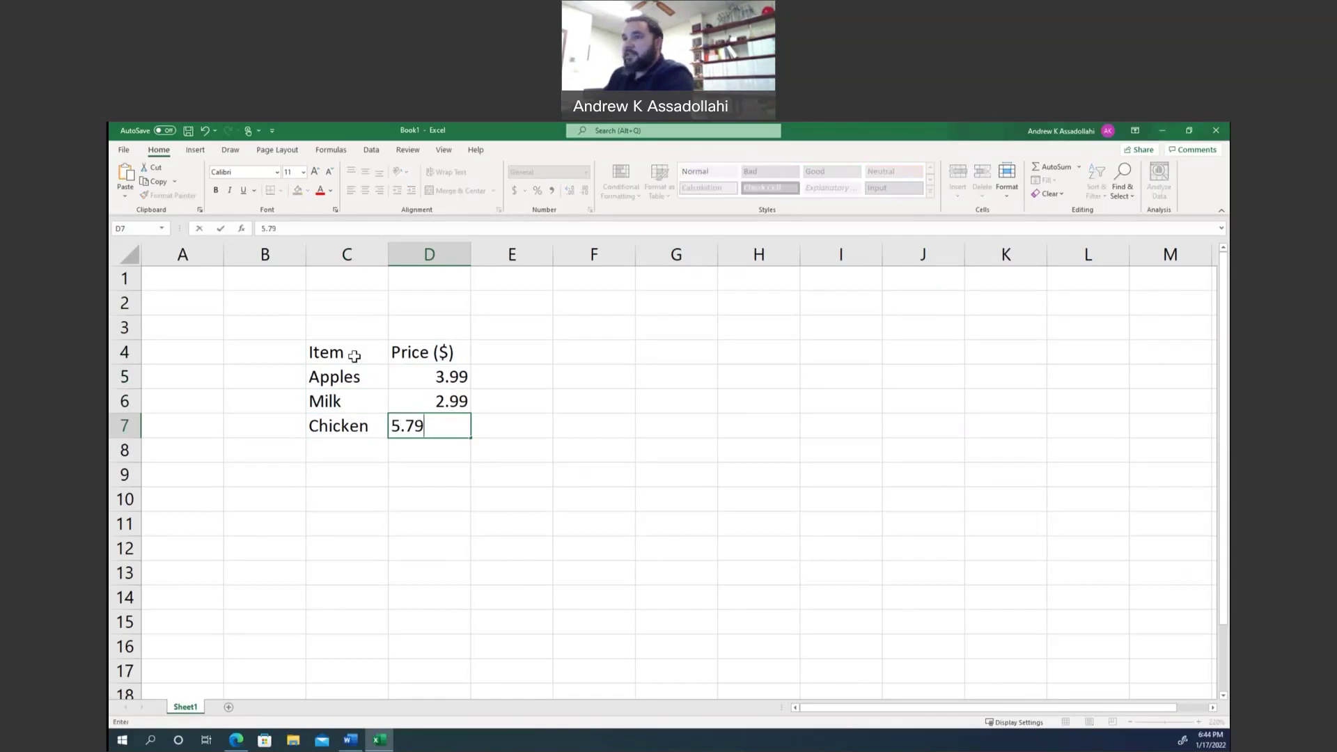
{"action": "key", "text": "Tab"}
{"action": "key", "text": "Return"}
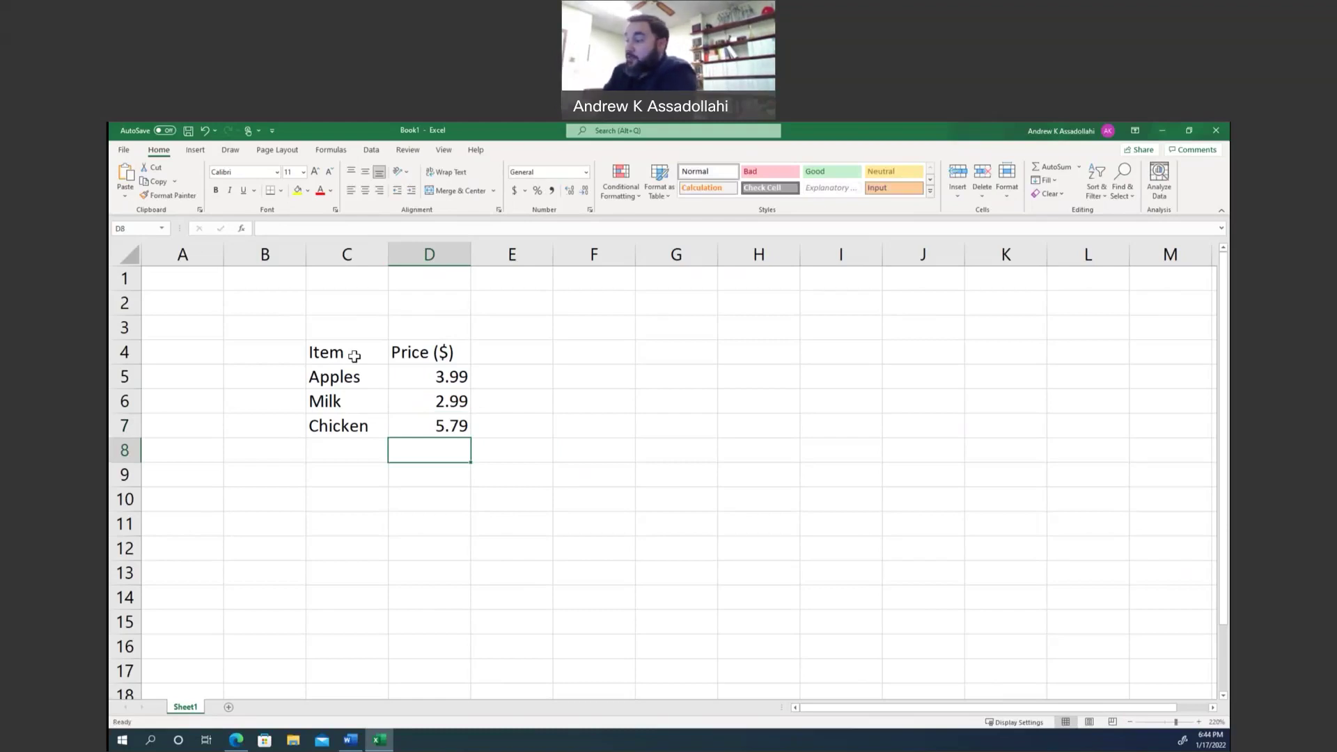
Step: Enter =D5+D6+D7 in D8 so the three prices total 12.77
{"action": "type", "text": "="}
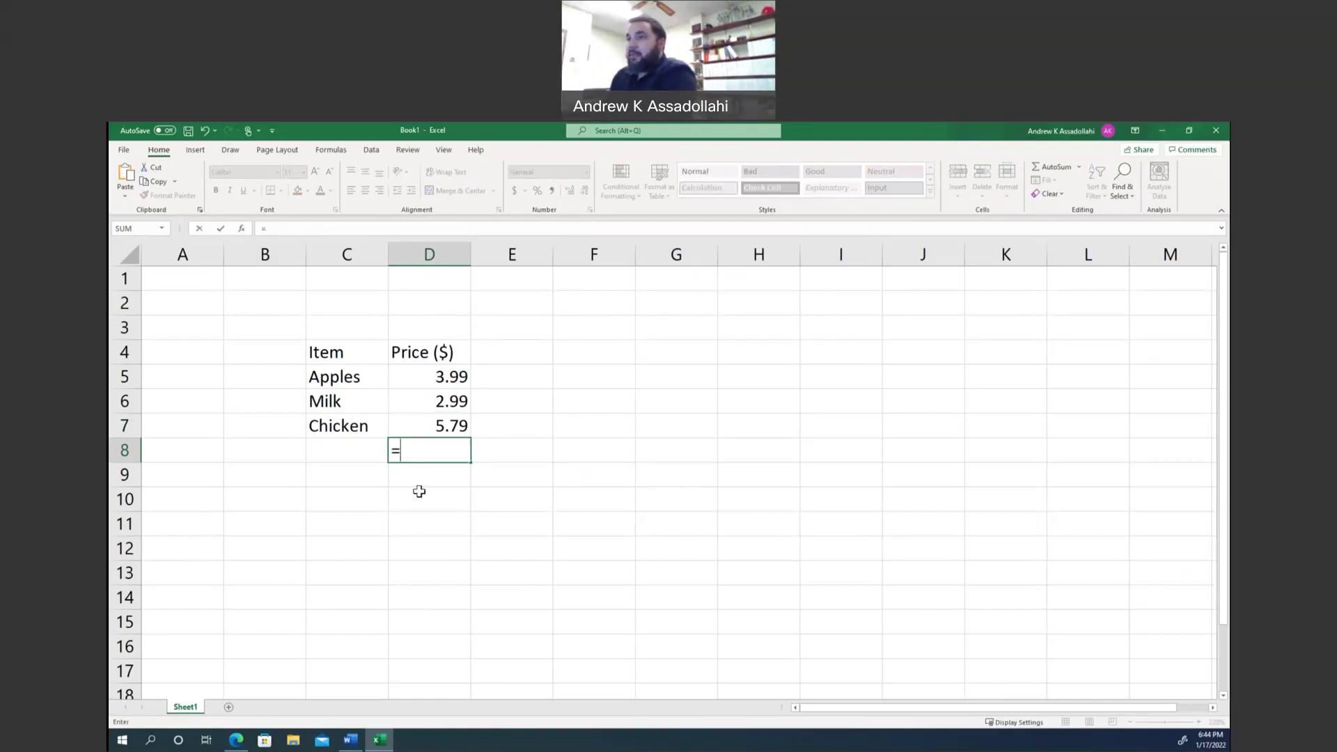
{"action": "left_click", "coordinate": [448, 379]}
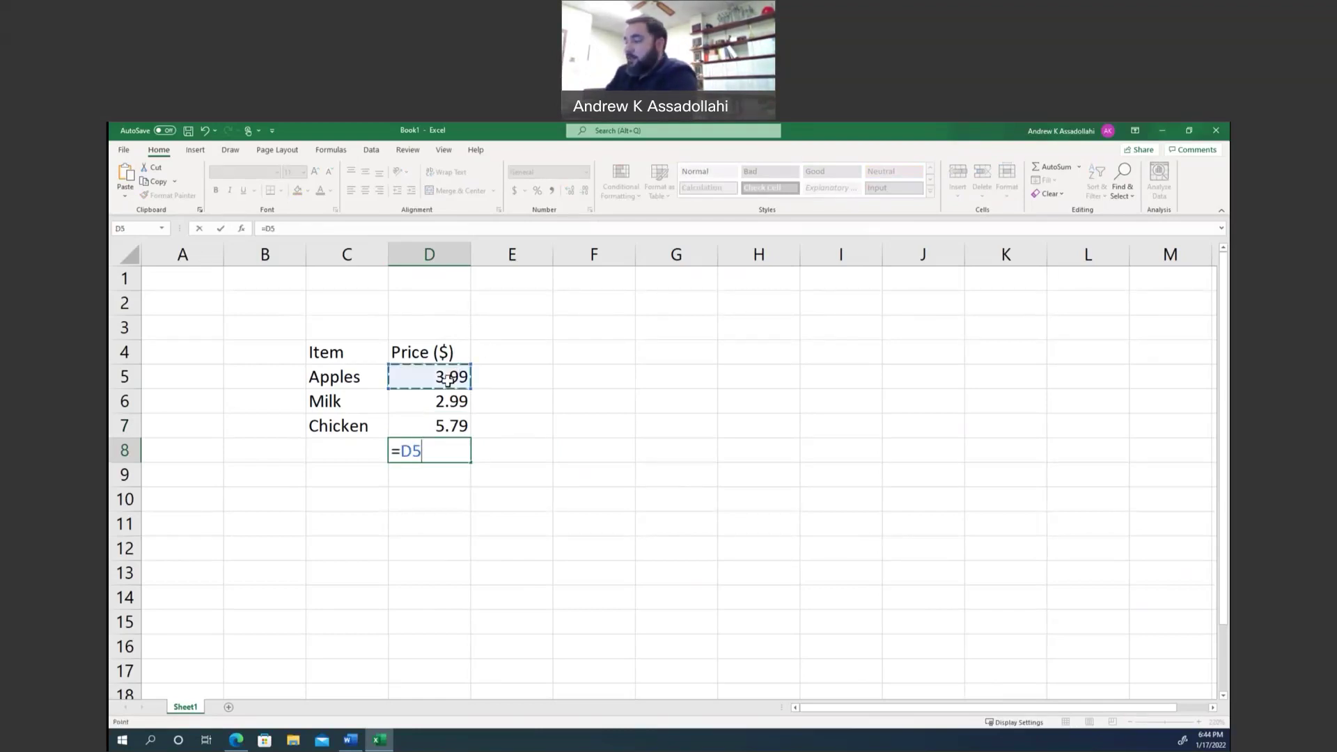
{"action": "type", "text": "+"}
{"action": "left_click", "coordinate": [445, 398]}
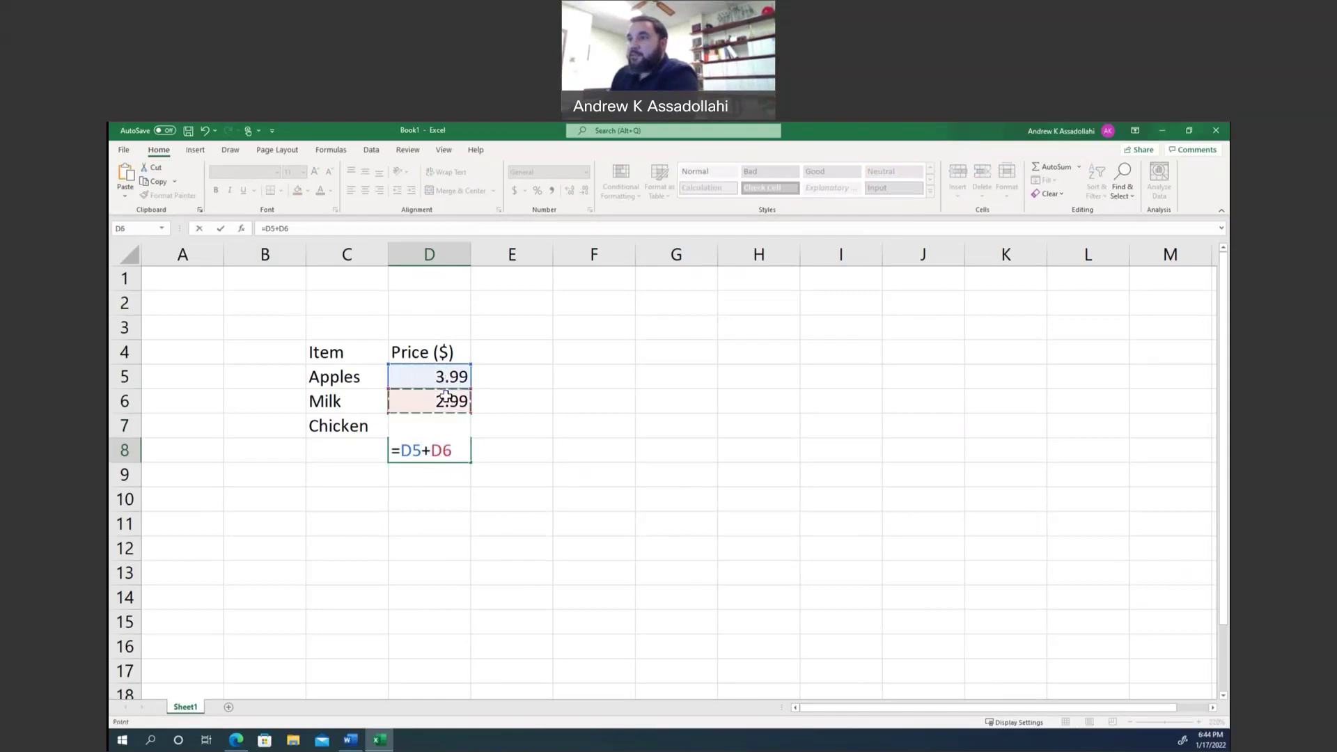
{"action": "type", "text": "+"}
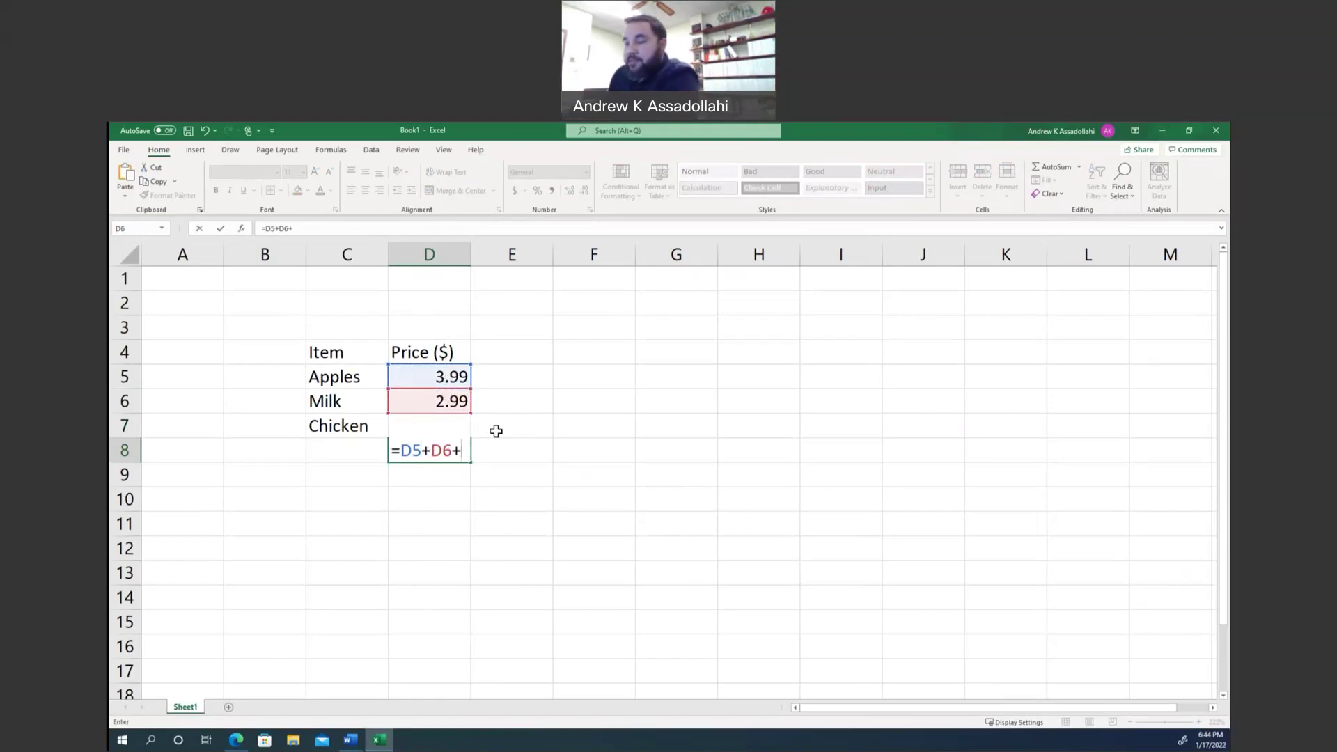
{"action": "type", "text": "d7"}
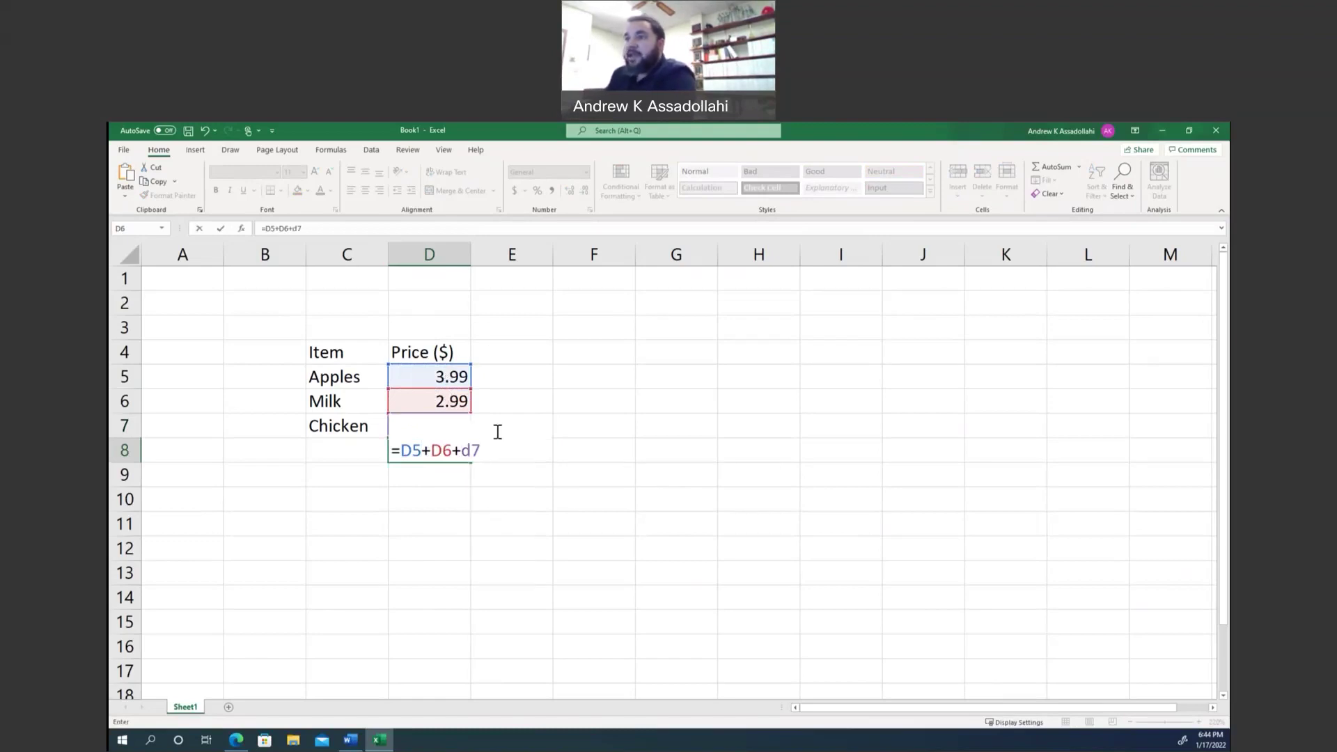
{"action": "key", "text": "Return"}
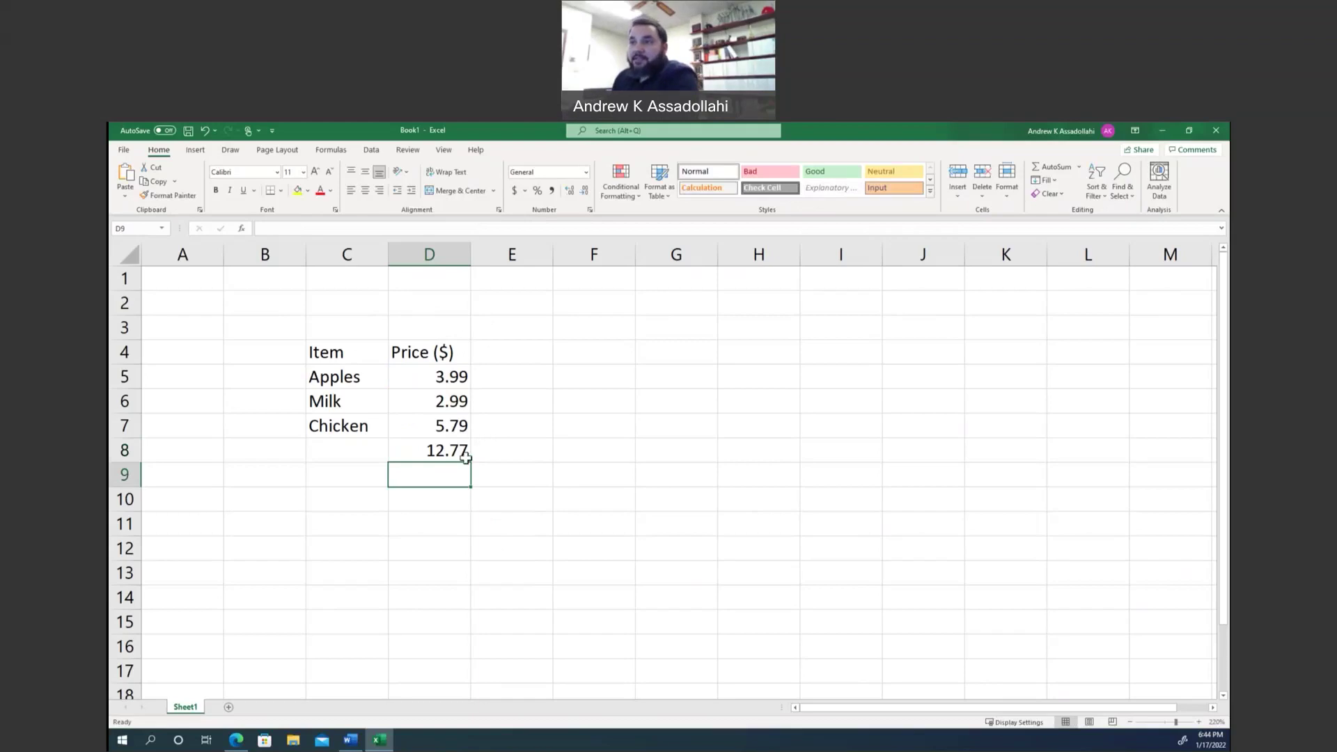
Step: Replace the D8 addition with =SUM(D5:D7), still totalling 12.77
{"action": "double_click", "coordinate": [457, 449]}
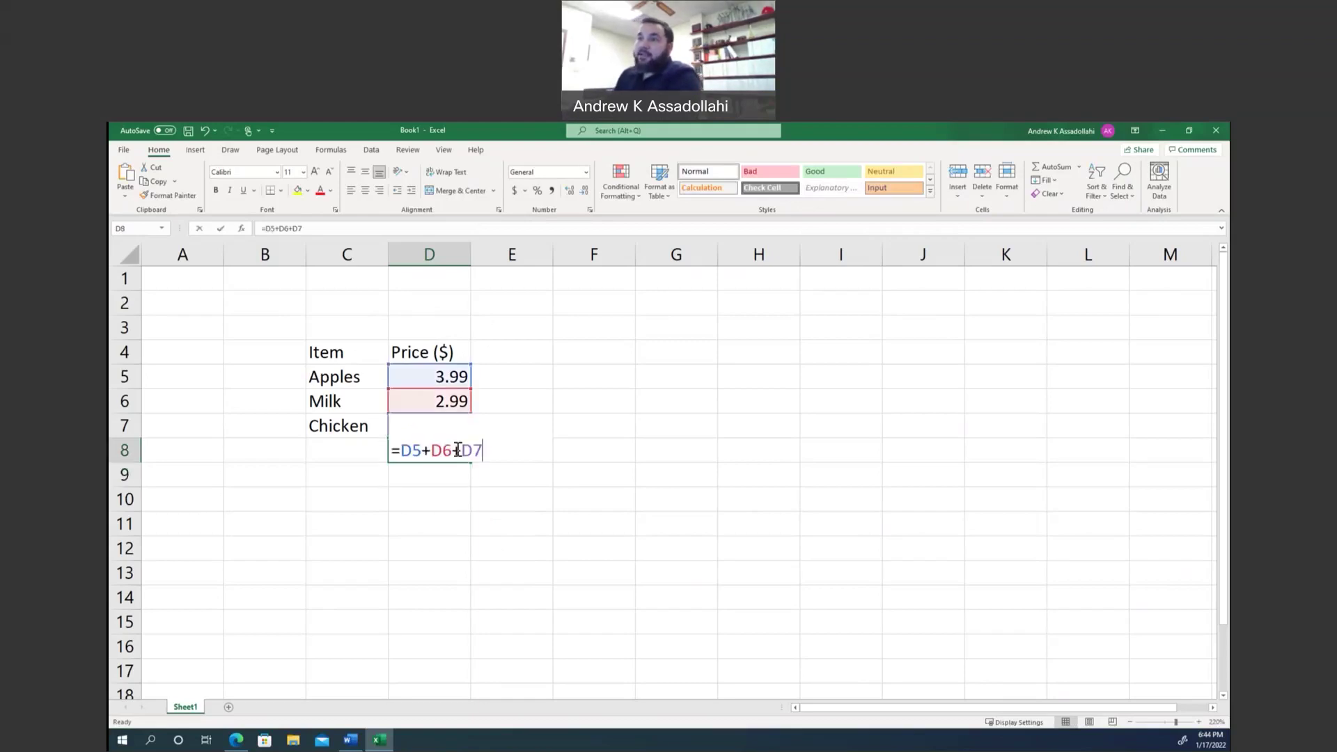
{"action": "left_click_drag", "start_coordinate": [446, 449], "coordinate": [485, 449]}
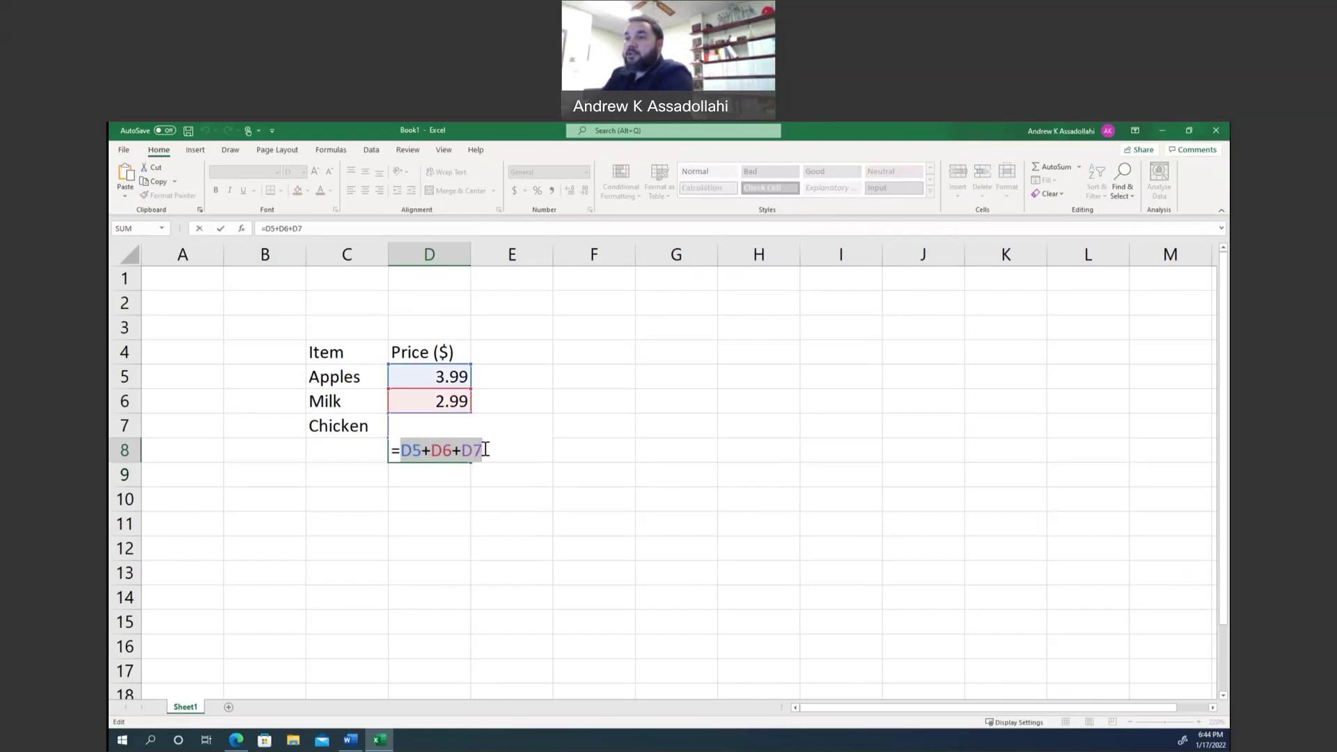
{"action": "type", "text": "sum"}
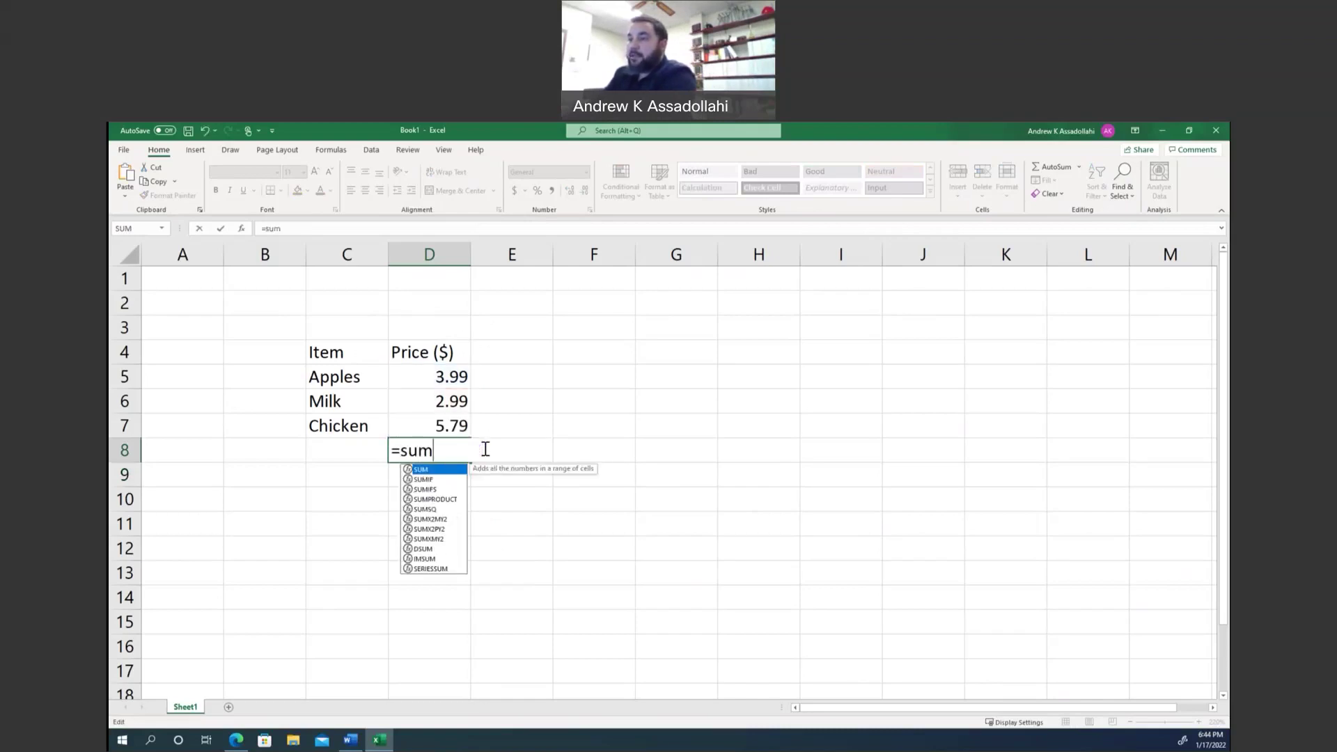
{"action": "type", "text": "("}
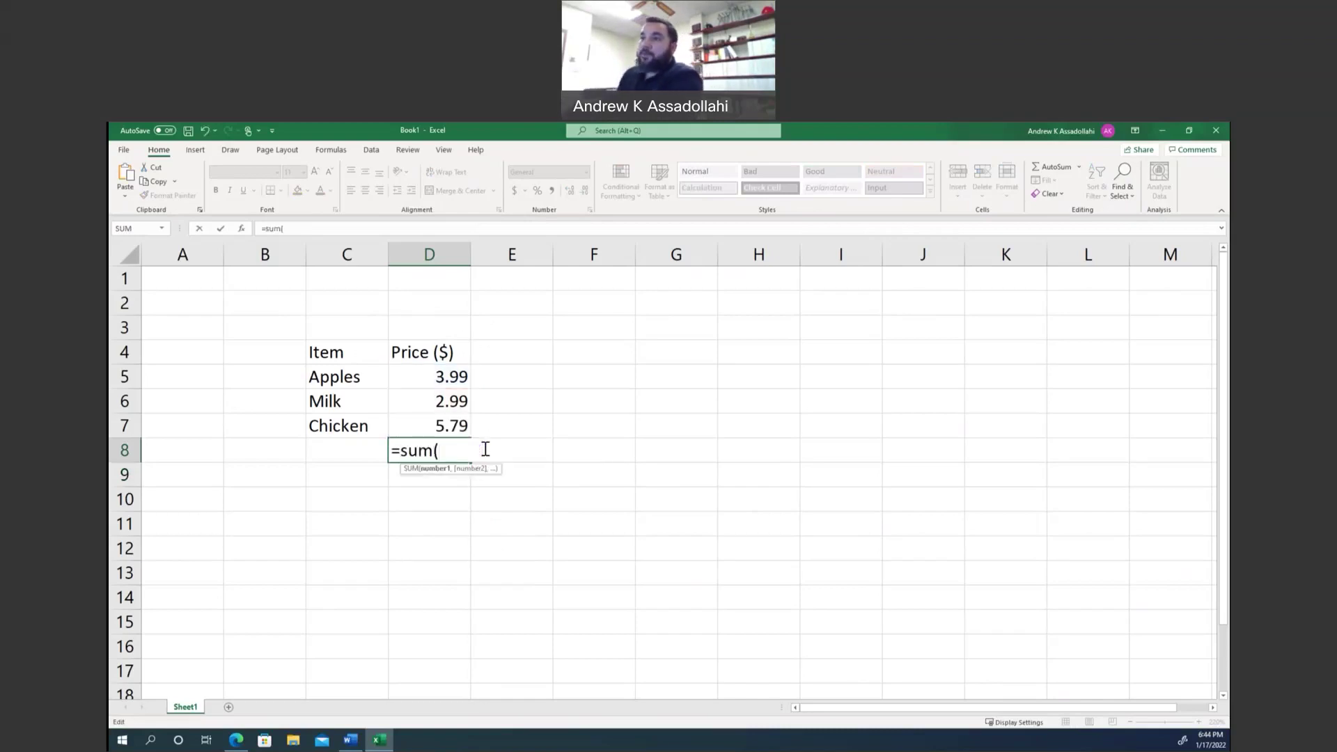
{"action": "left_click_drag", "start_coordinate": [434, 378], "coordinate": [417, 419]}
{"action": "type", "text": ")"}
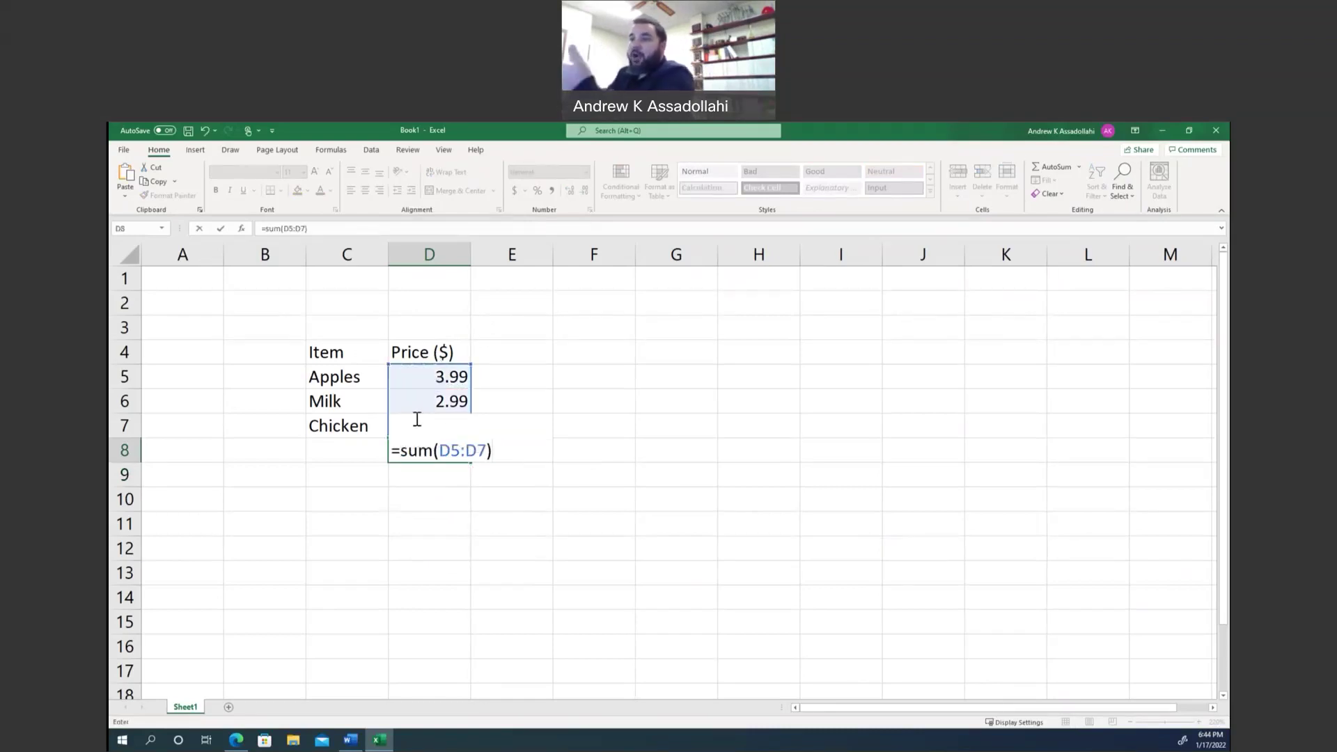
{"action": "key", "text": "Return"}
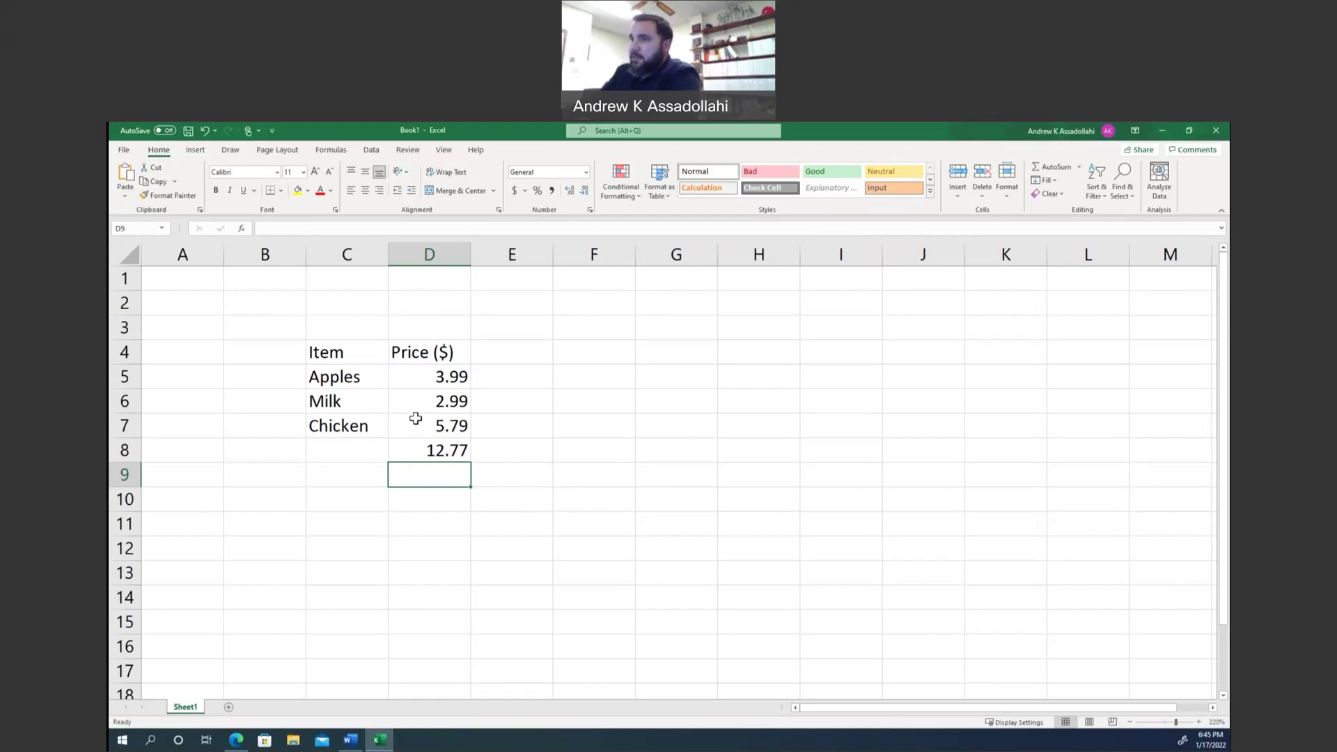
Step: Enter =D8*1.0925 in D9 for a tax-inclusive total of 13.95123
{"action": "type", "text": "="}
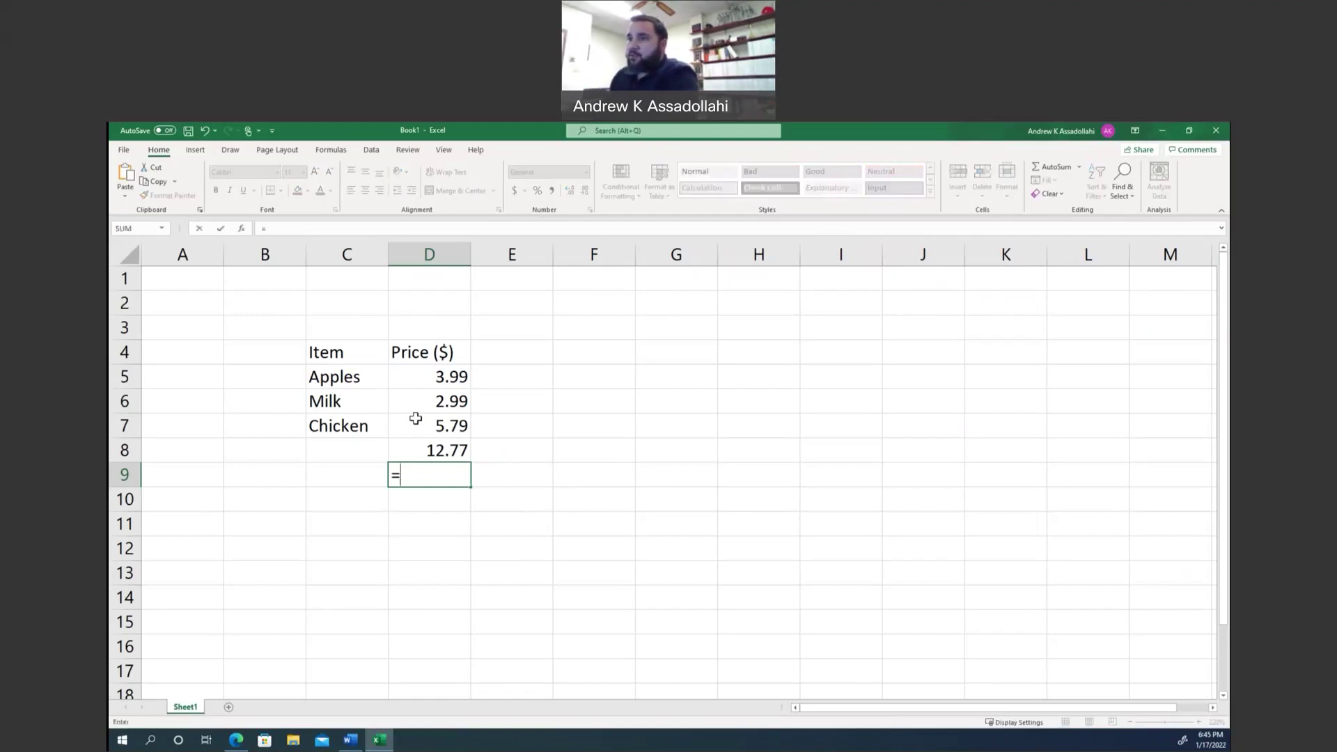
{"action": "left_click", "coordinate": [428, 449]}
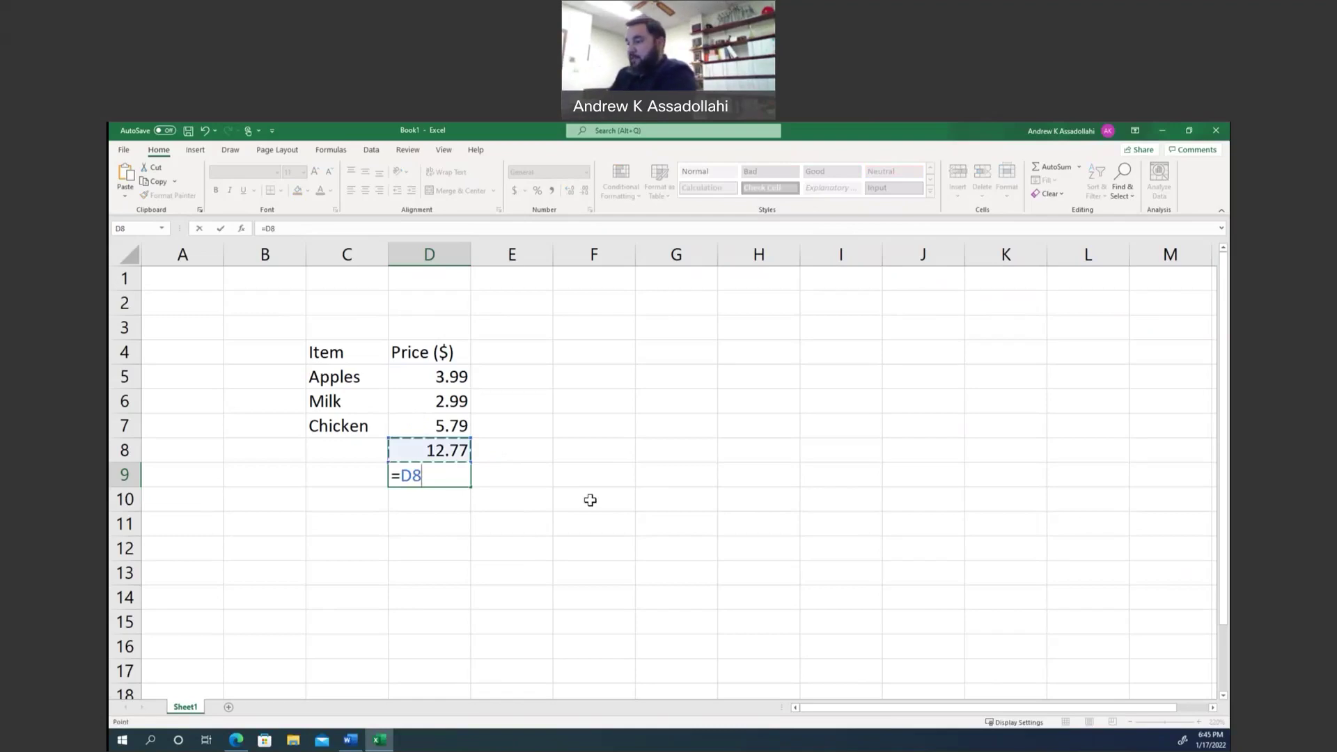
{"action": "type", "text": "*1.0925"}
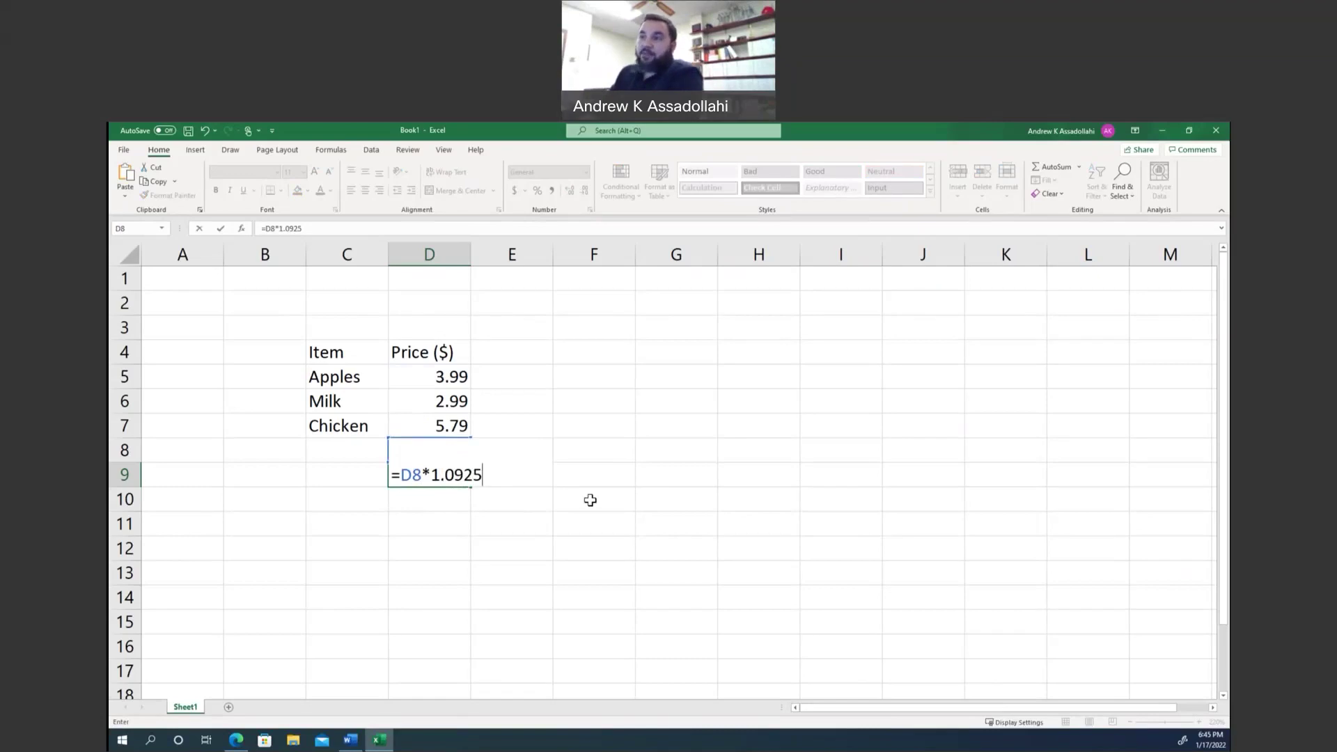
{"action": "key", "text": "Return"}
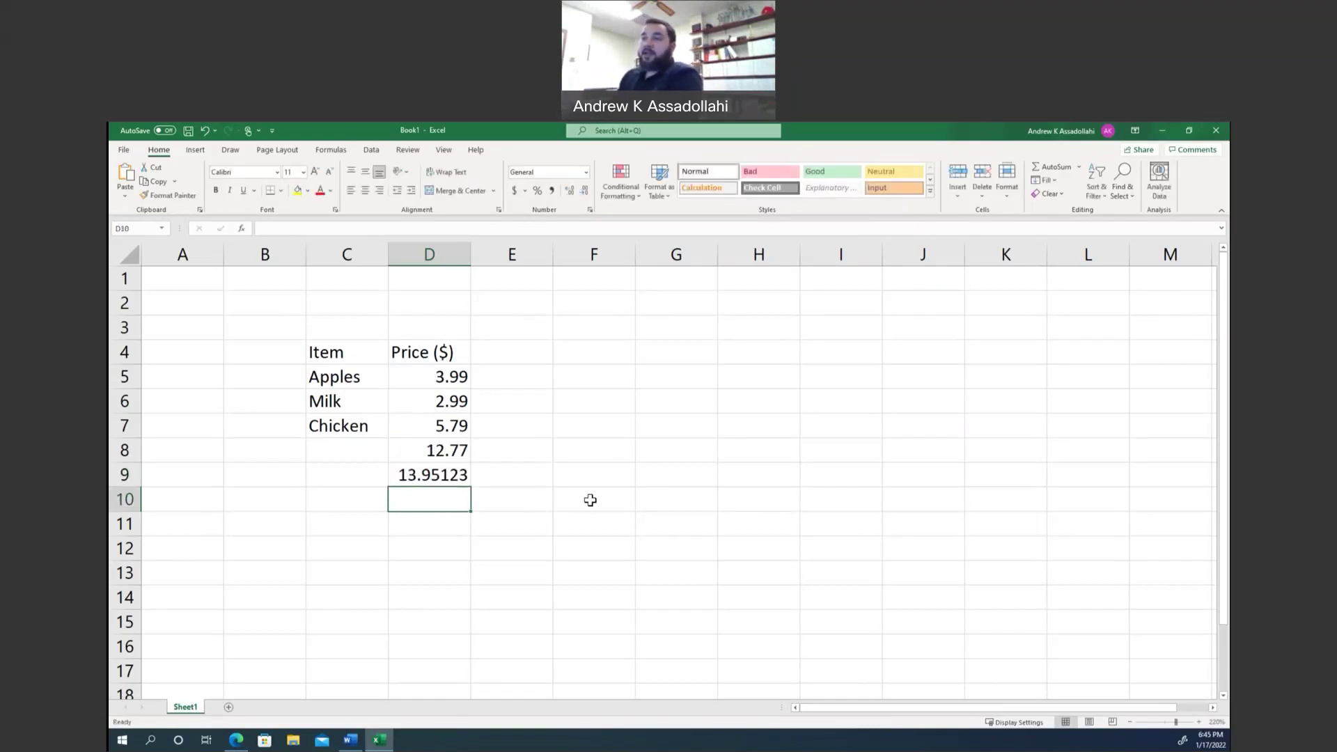
Step: Type the labels 'Subtotal =' in C8 and 'Total =' in C9
{"action": "left_click", "coordinate": [378, 453]}
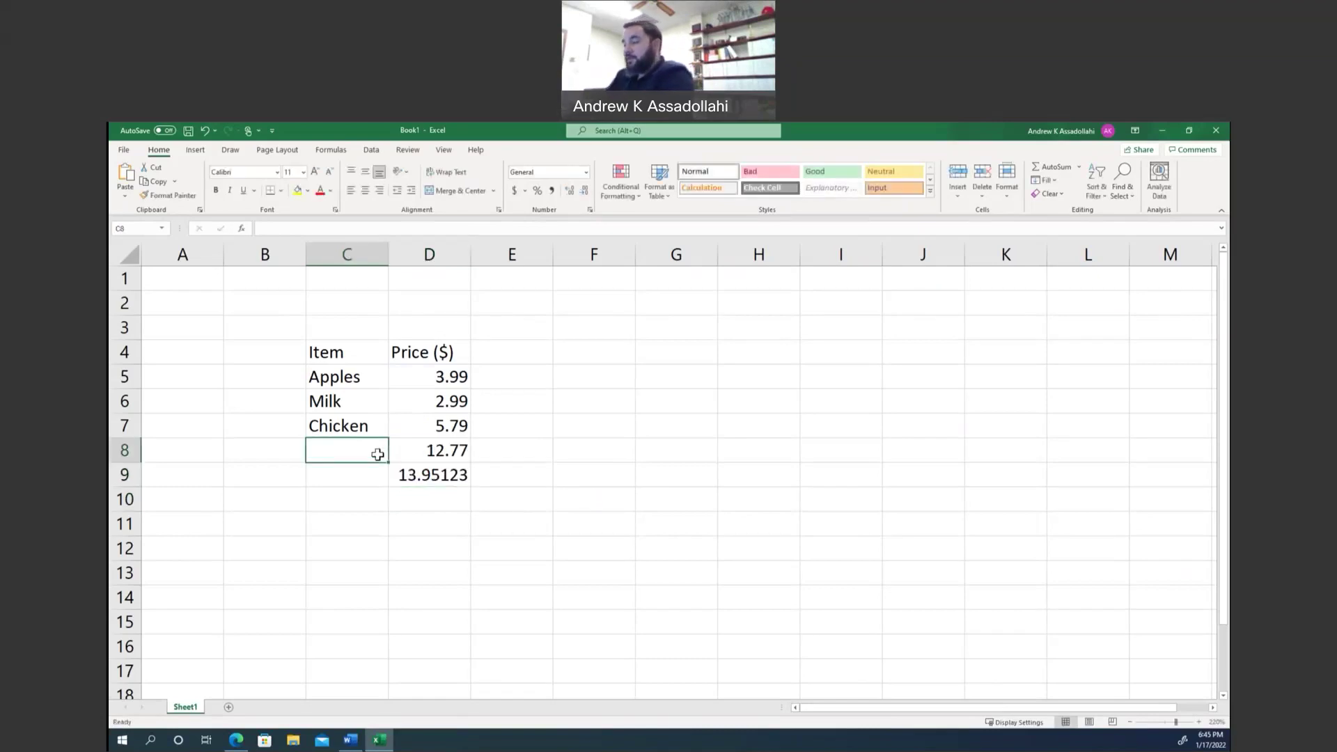
{"action": "type", "text": "Subtota"}
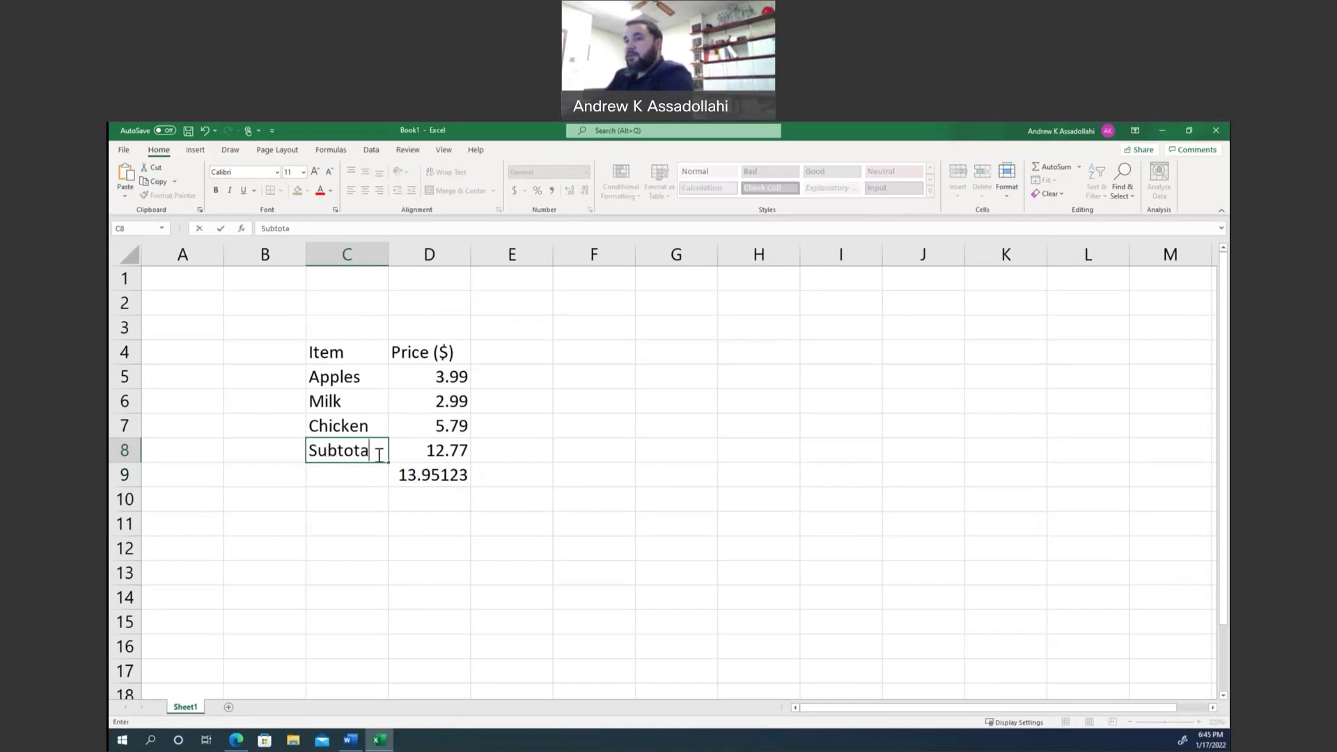
{"action": "type", "text": "l"}
{"action": "key", "text": "Return"}
{"action": "type", "text": "Total"}
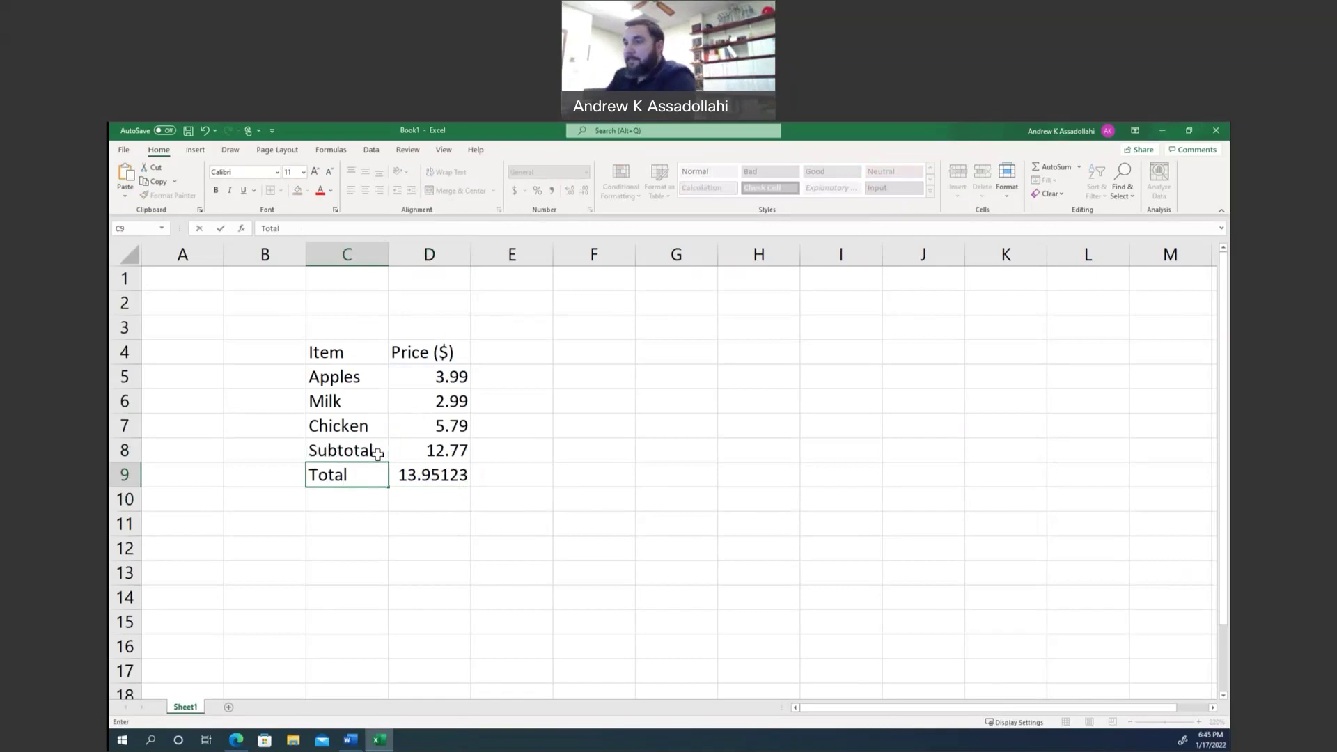
{"action": "type", "text": " ="}
{"action": "double_click", "coordinate": [377, 453]}
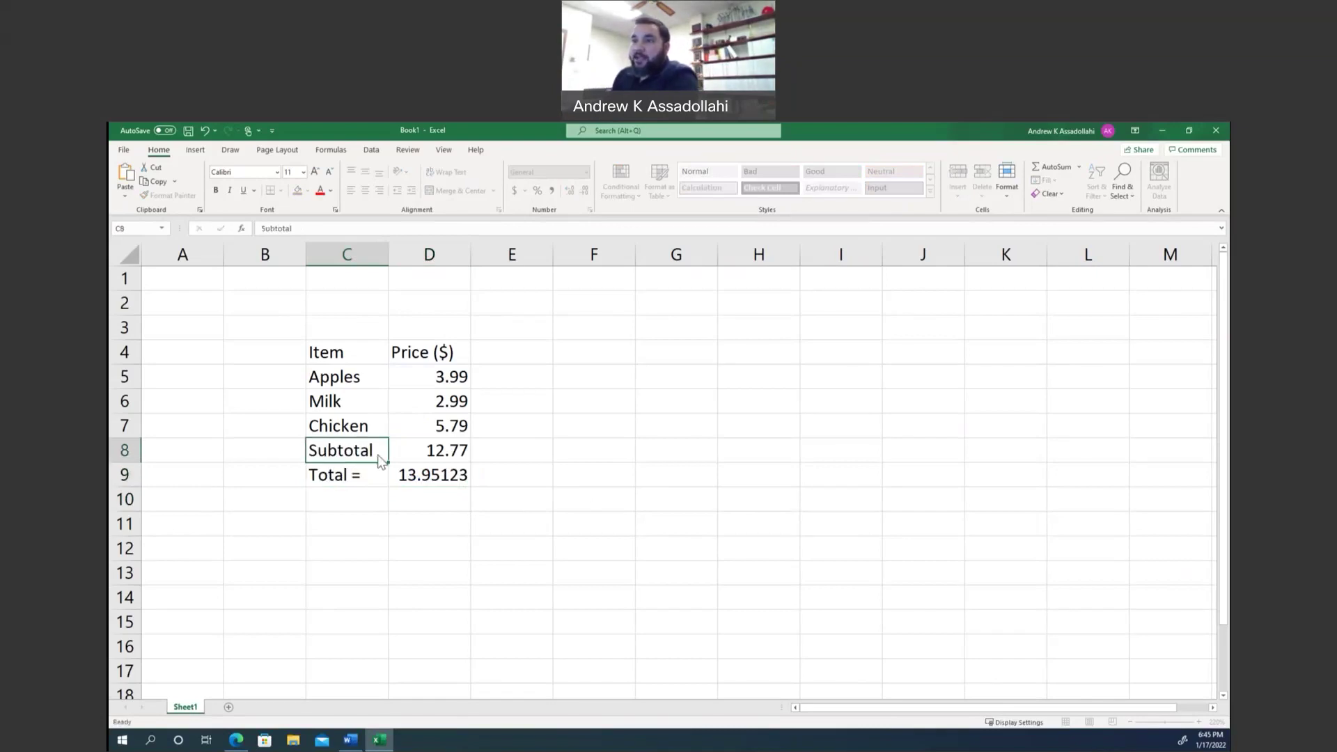
{"action": "type", "text": "="}
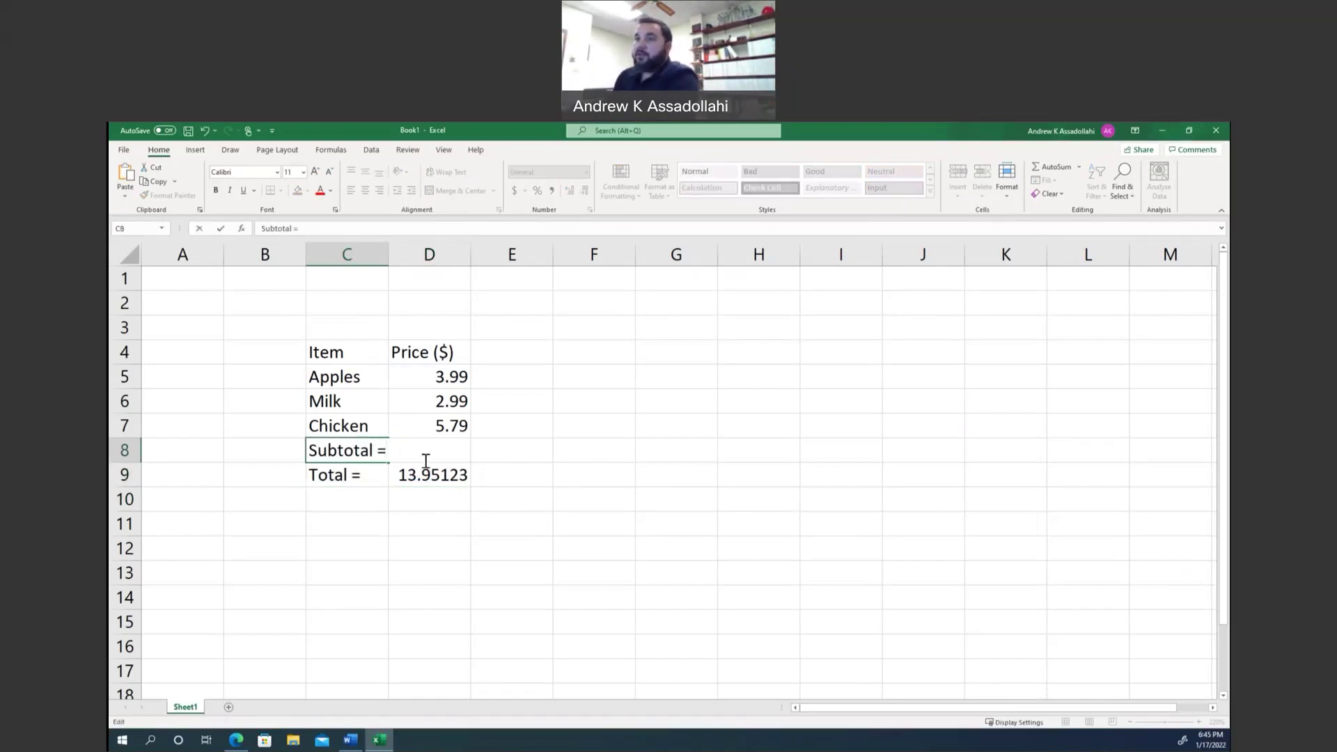
{"action": "left_click", "coordinate": [501, 489]}
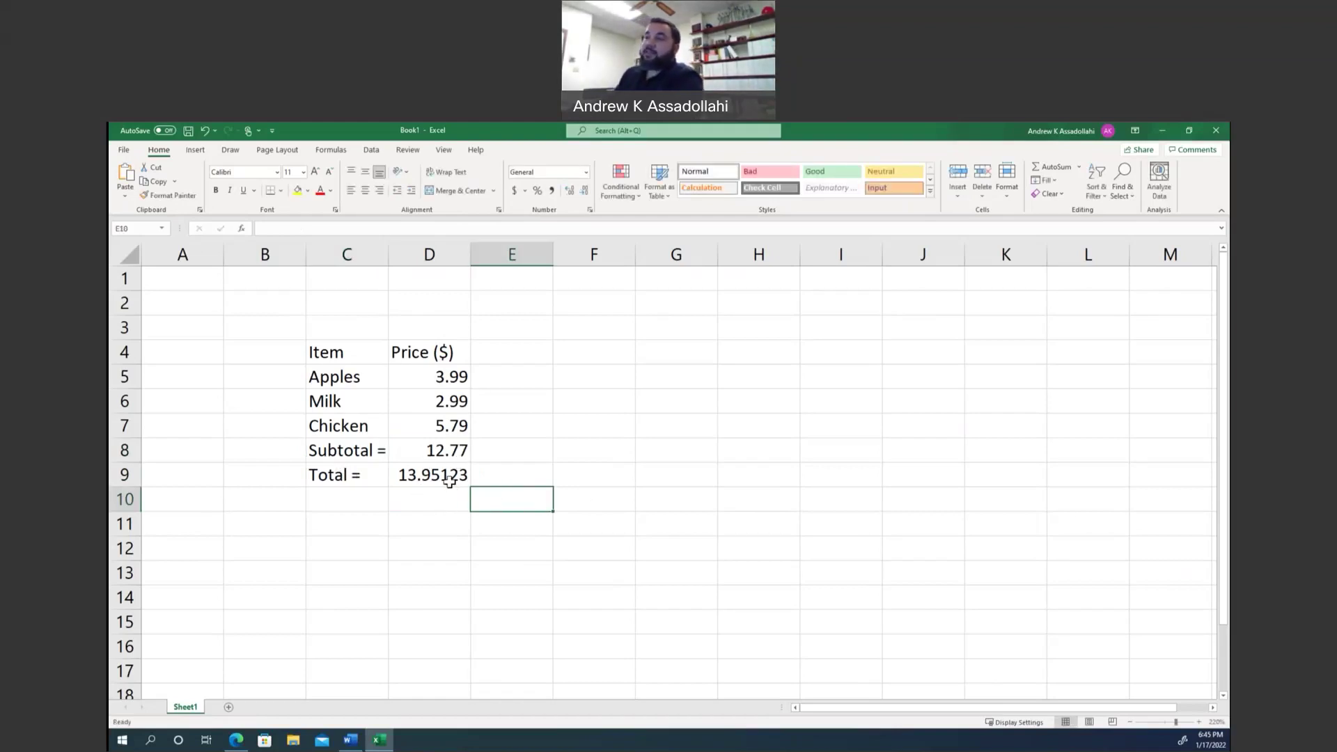
{"action": "scroll", "coordinate": [435, 508], "scroll_direction": "up", "scroll_amount": 4}
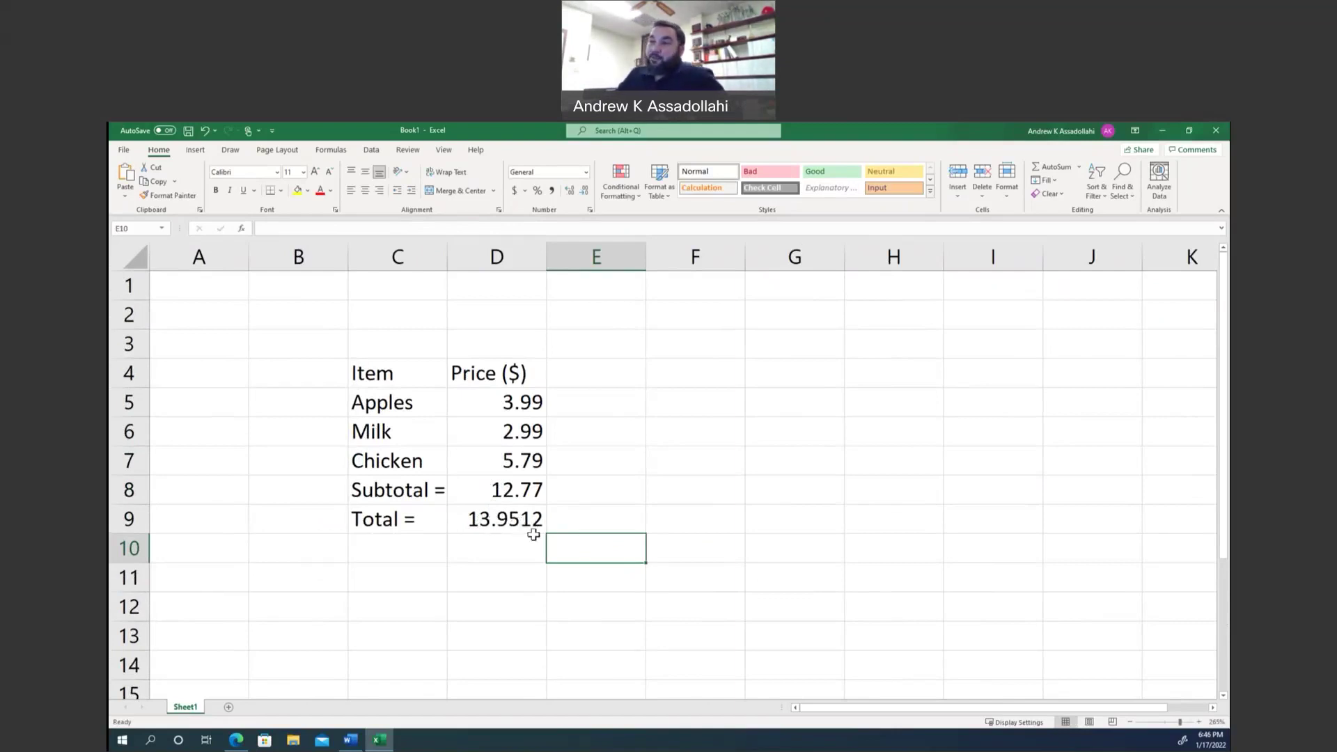
Step: Adjust the decimal places of the D9 total until it displays 13.95
{"action": "left_click", "coordinate": [516, 516]}
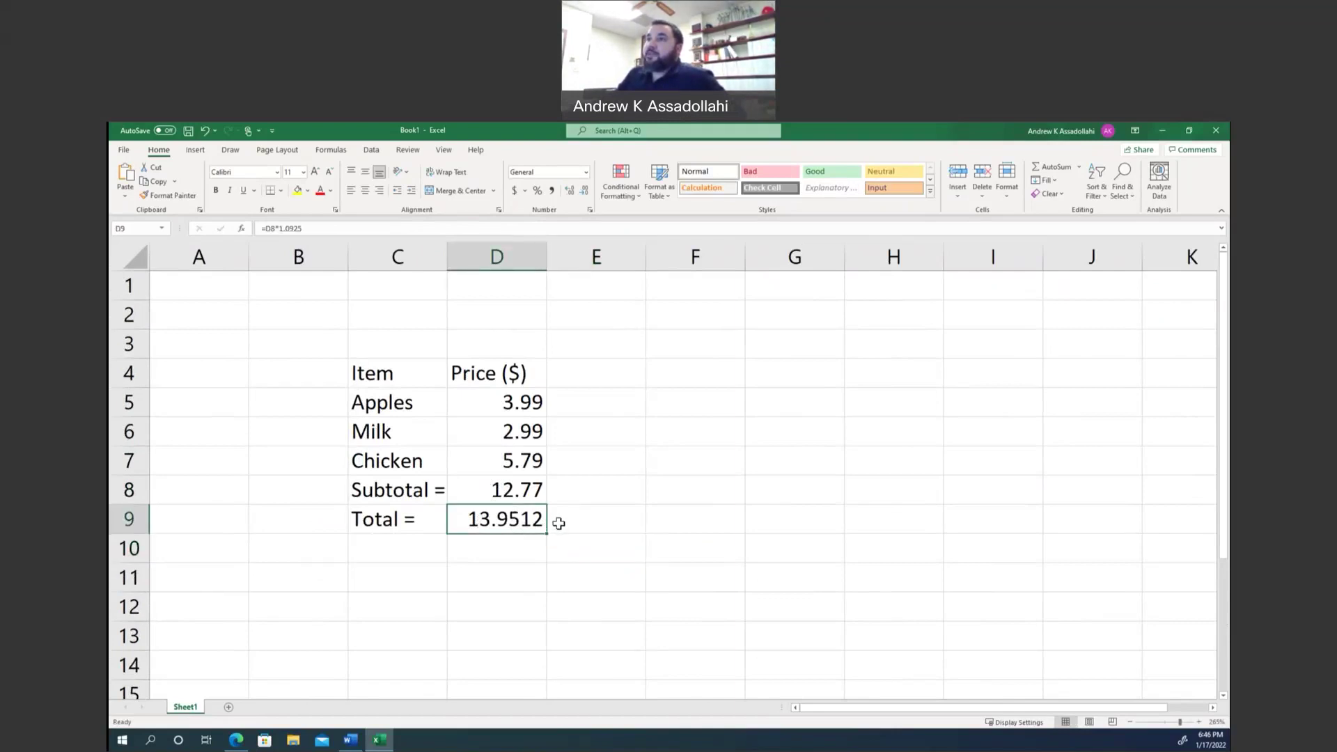
{"action": "left_click", "coordinate": [573, 191]}
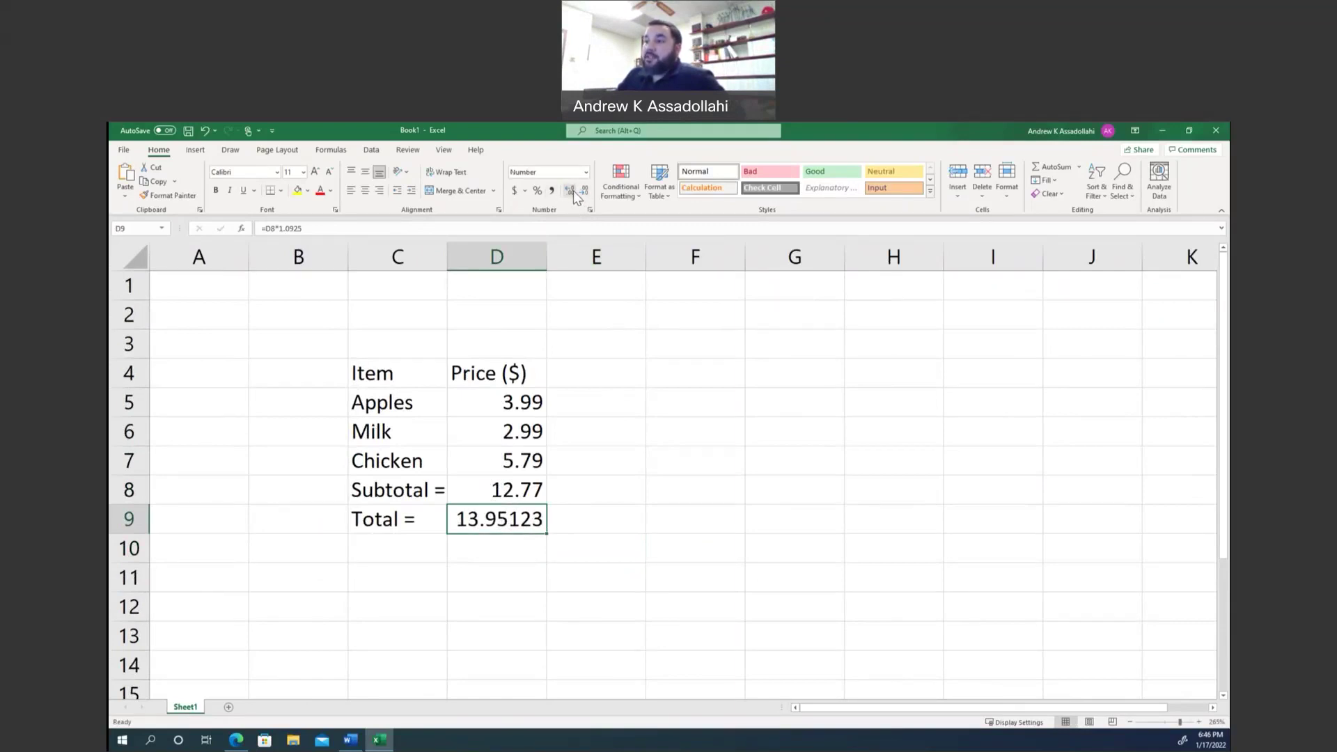
{"action": "left_click", "coordinate": [574, 191]}
{"action": "left_click", "coordinate": [585, 193]}
{"action": "left_click", "coordinate": [585, 193]}
{"action": "left_click", "coordinate": [586, 194]}
{"action": "left_click", "coordinate": [585, 194]}
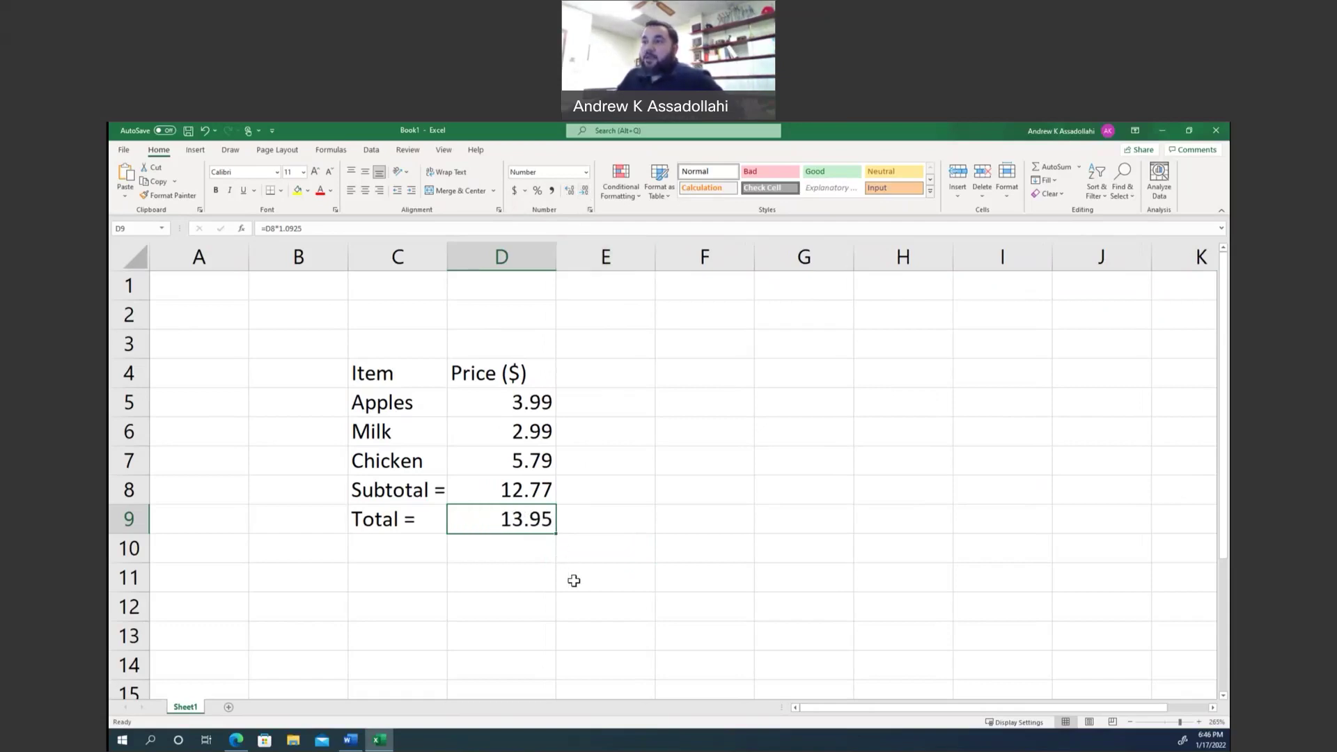
{"action": "left_click", "coordinate": [571, 579]}
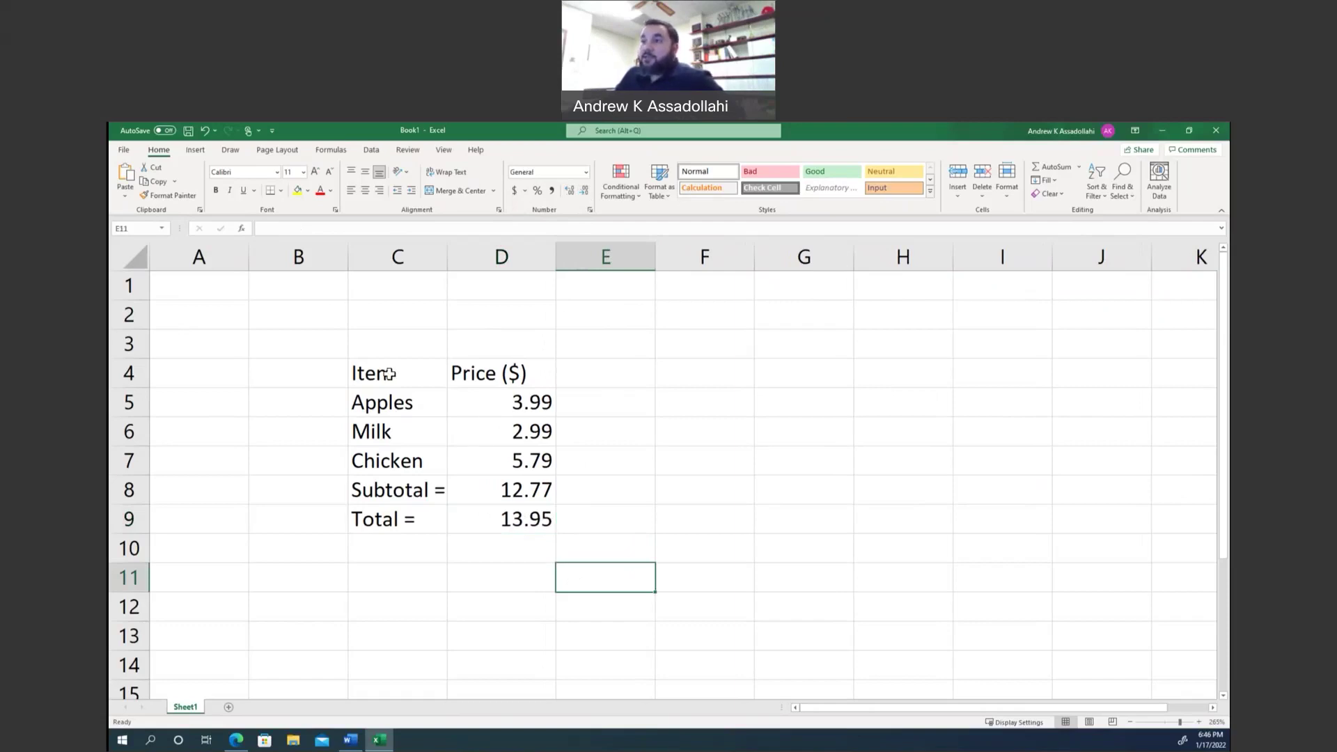
Step: Apply All Borders to every cell of the table C4:D9
{"action": "left_click_drag", "start_coordinate": [389, 374], "coordinate": [507, 518]}
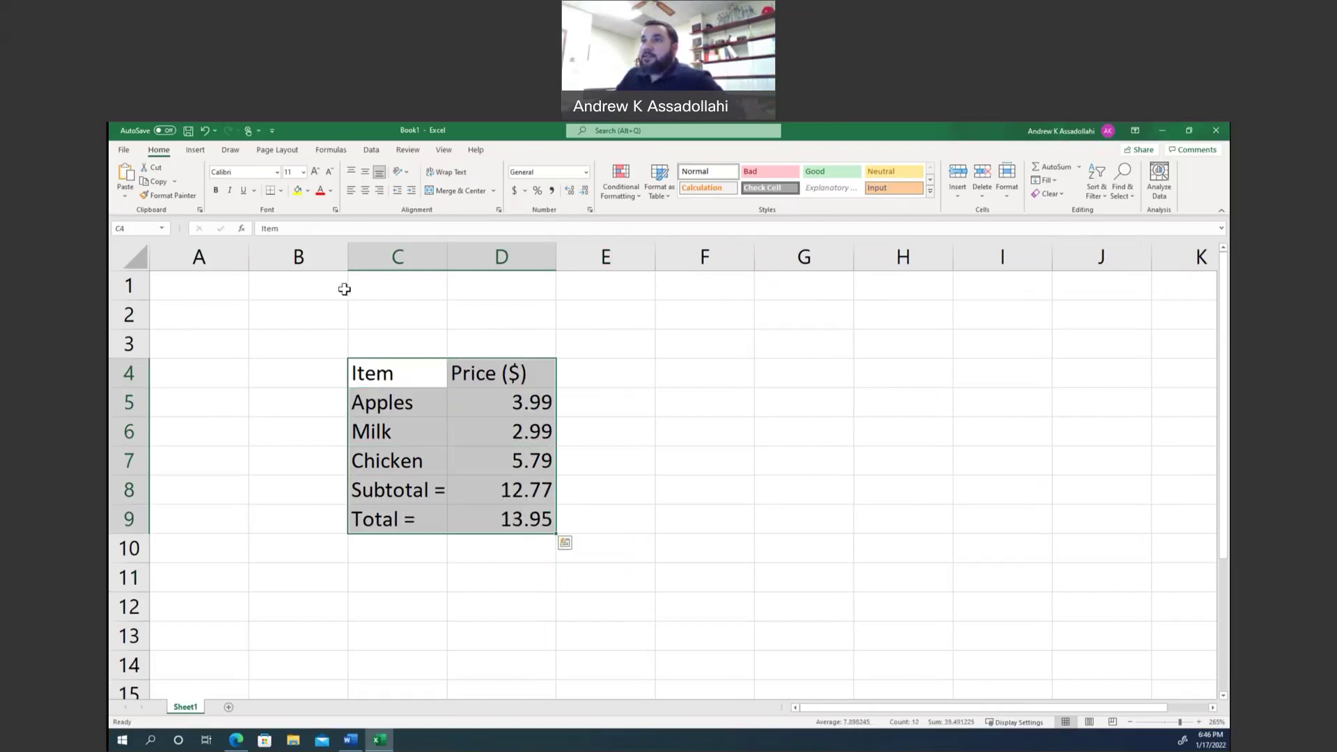
{"action": "left_click", "coordinate": [281, 191]}
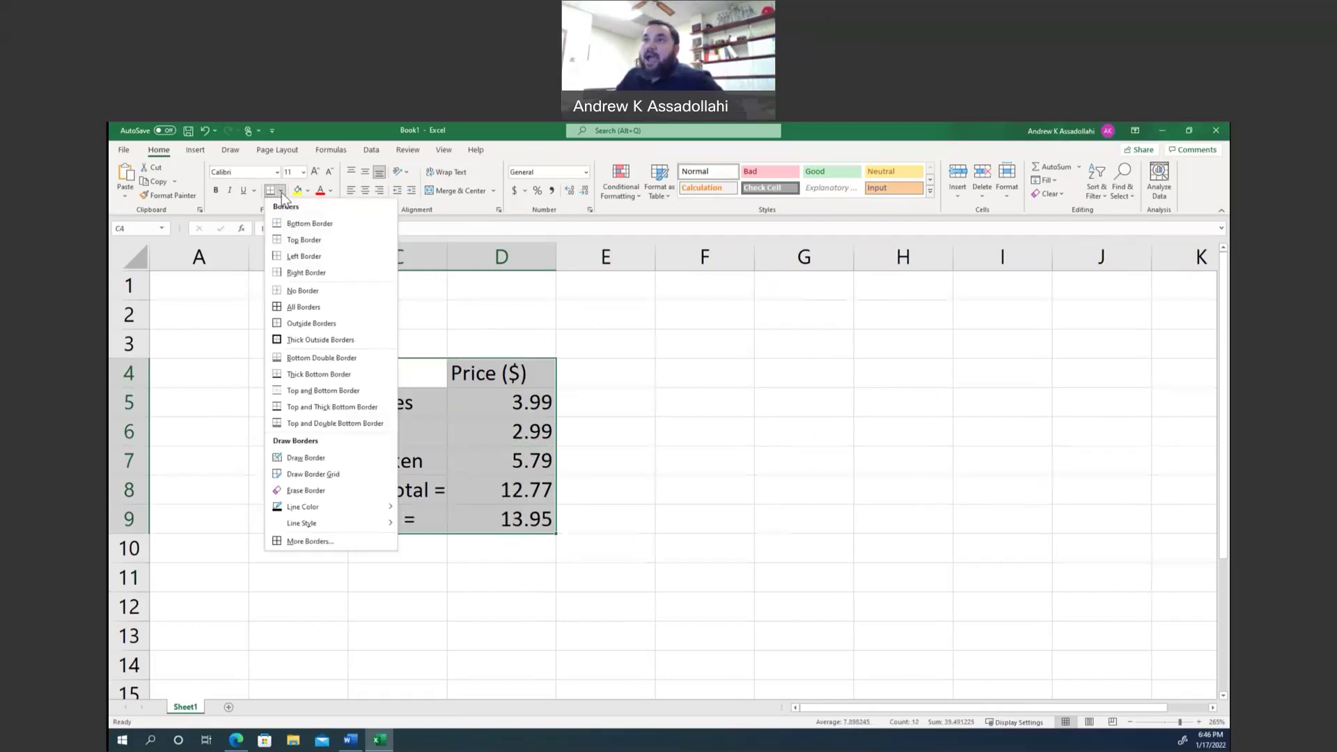
{"action": "left_click", "coordinate": [301, 307]}
{"action": "left_click", "coordinate": [633, 452]}
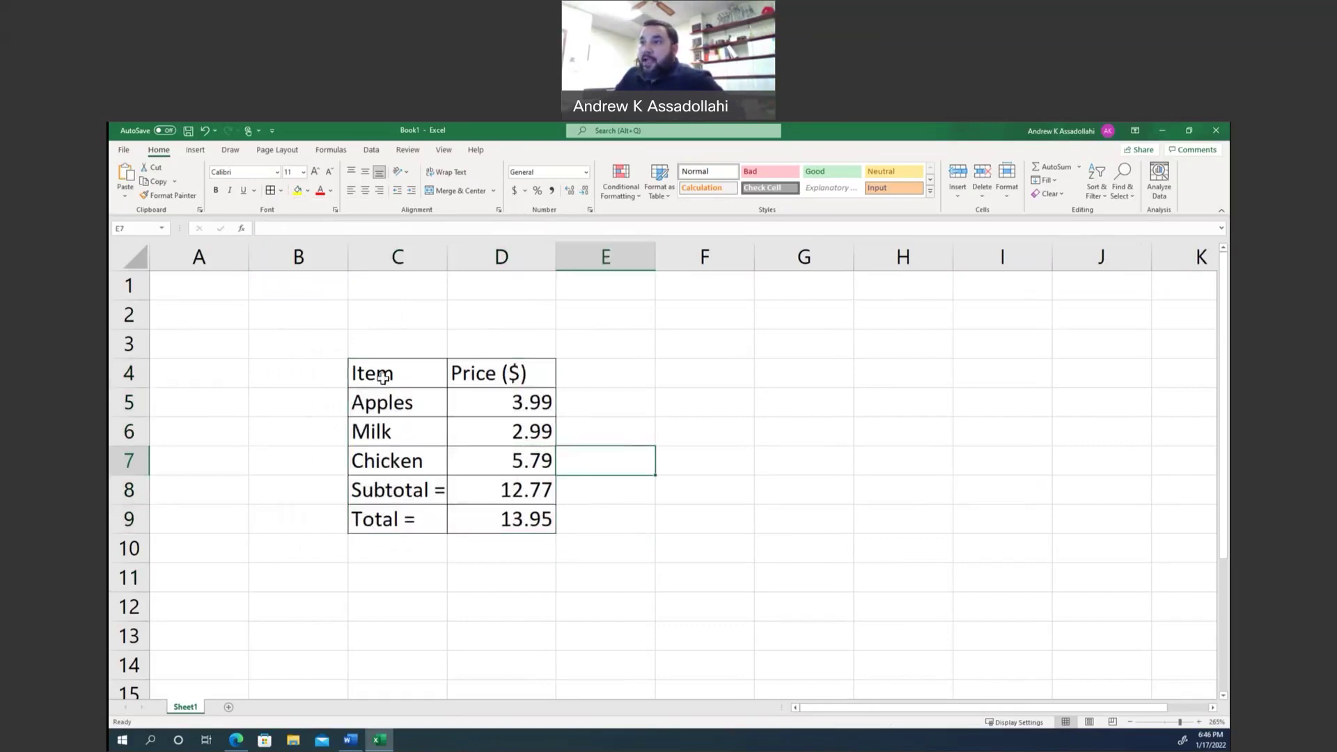
Step: Add a Thick Outside Border around C4:D9
{"action": "left_click_drag", "start_coordinate": [383, 377], "coordinate": [466, 522]}
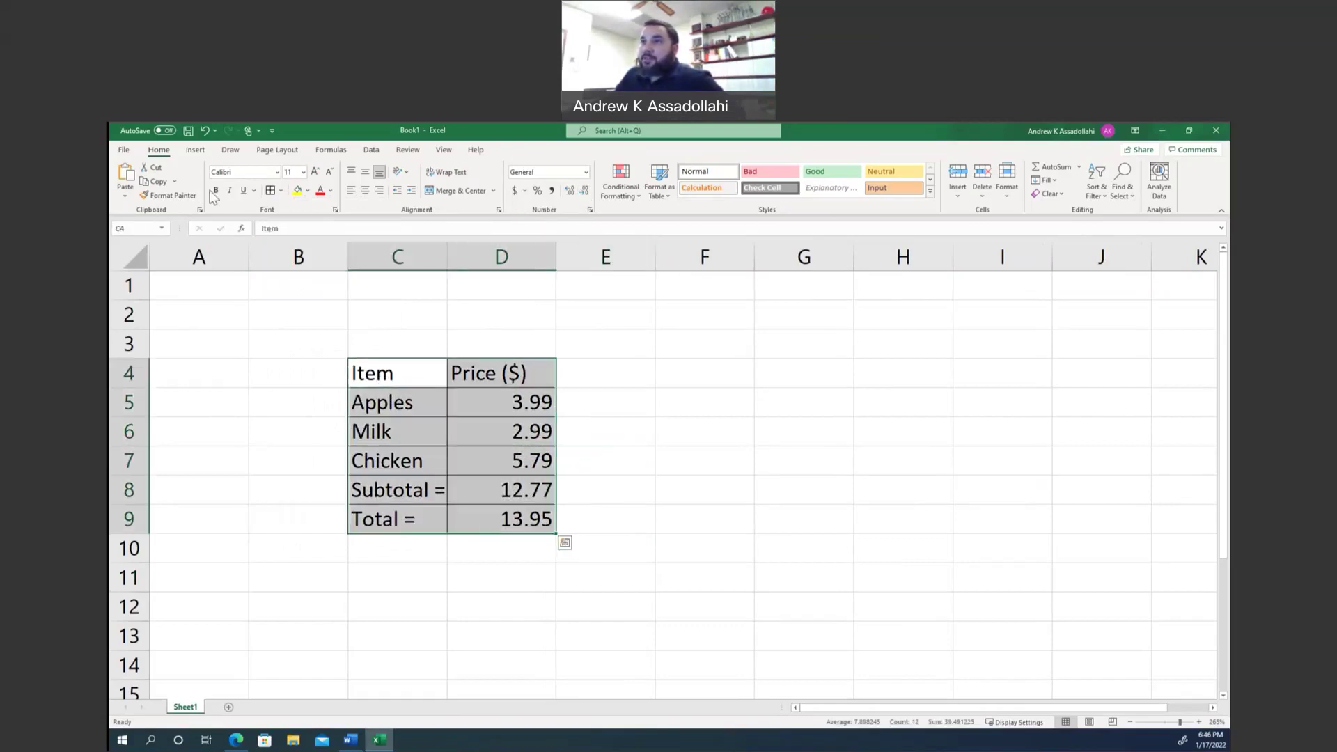
{"action": "left_click", "coordinate": [280, 192]}
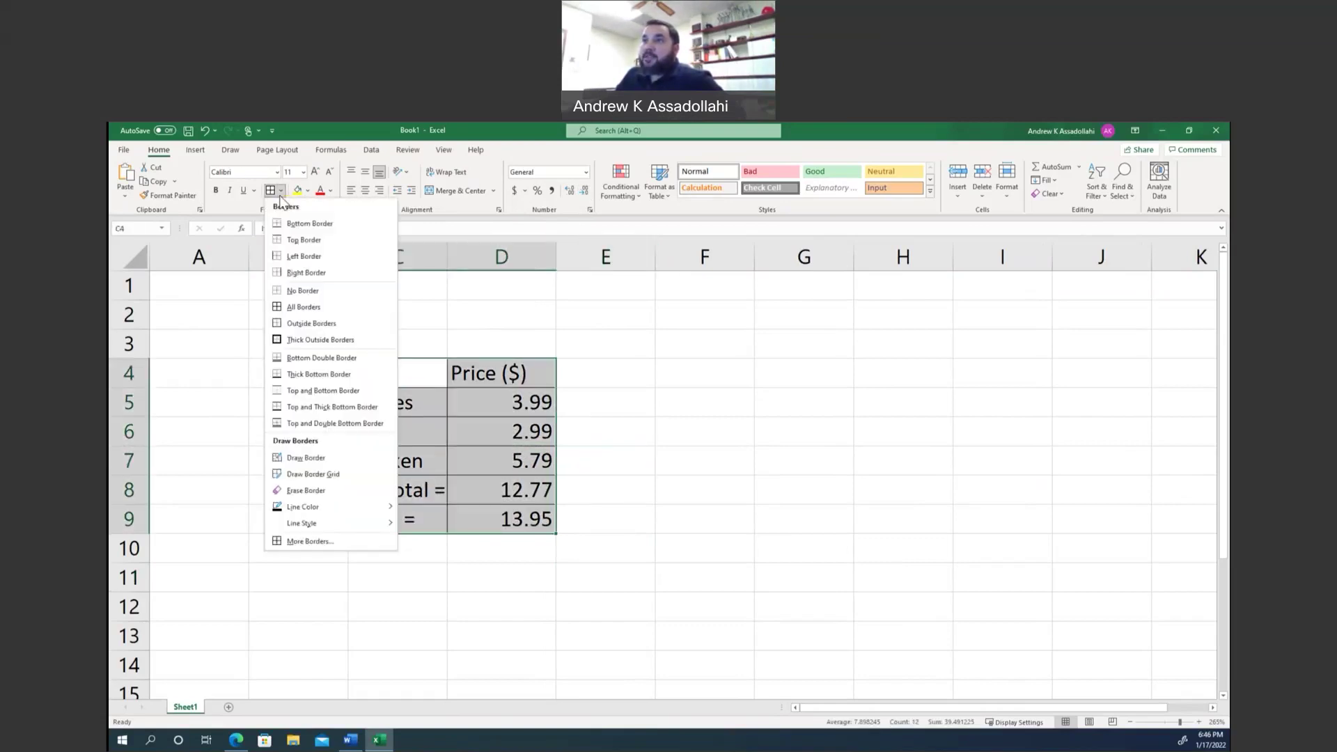
{"action": "left_click", "coordinate": [327, 340]}
{"action": "left_click", "coordinate": [607, 472]}
{"action": "left_click_drag", "start_coordinate": [398, 379], "coordinate": [472, 385]}
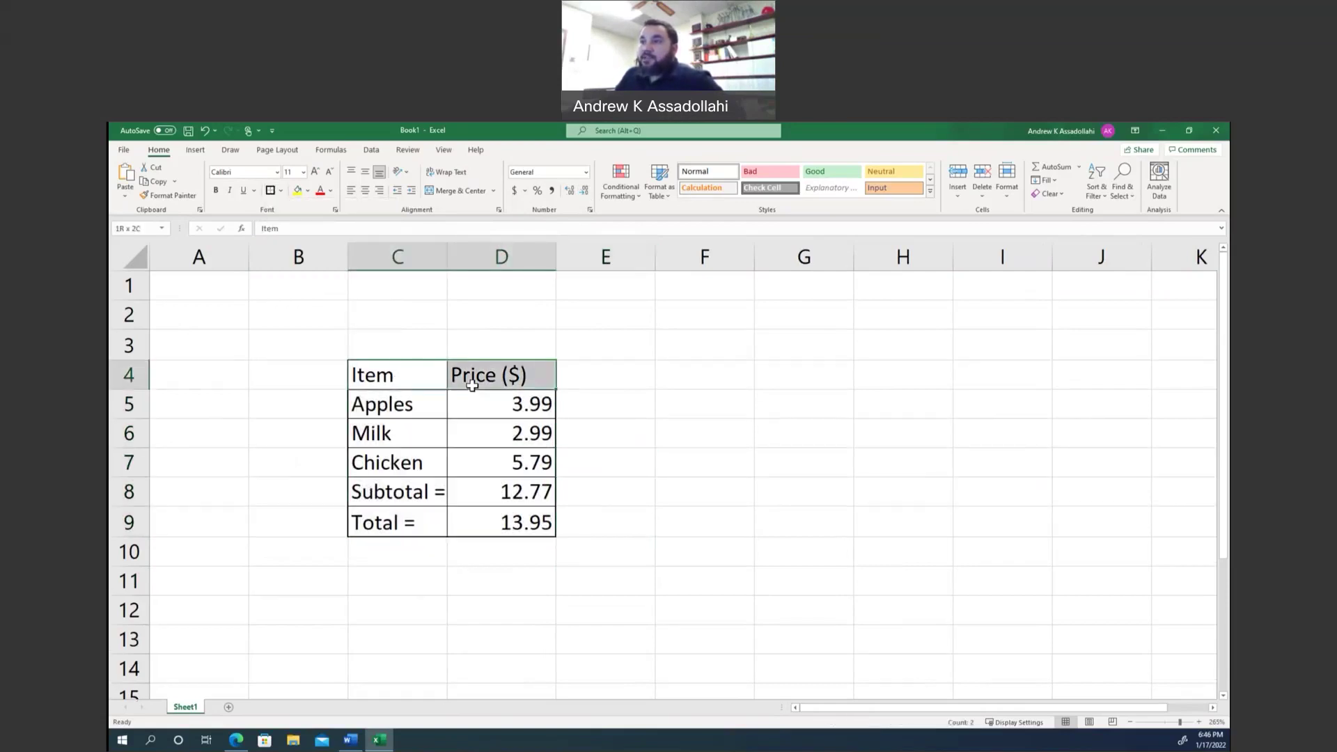
Step: Centre headers C4:D4, left-align prices D5:D9 and right-align item names C5:C9
{"action": "left_click", "coordinate": [366, 191]}
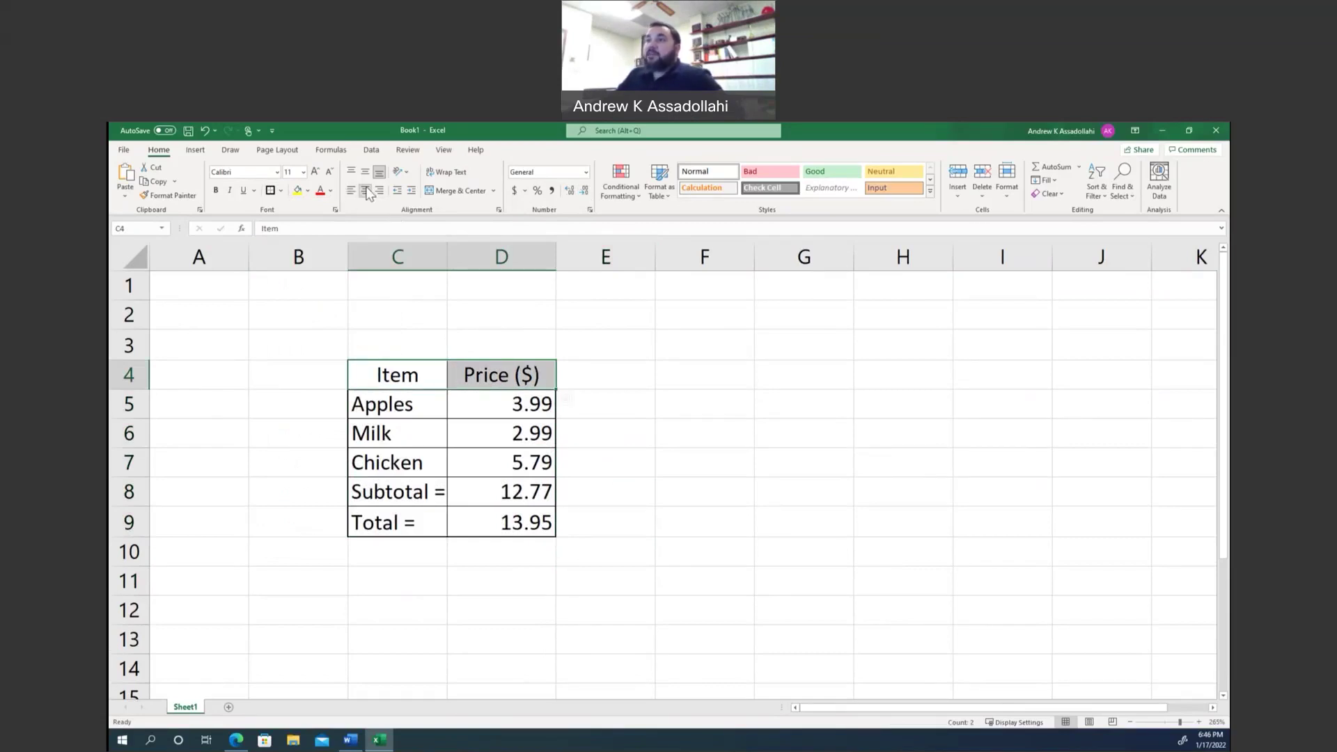
{"action": "left_click", "coordinate": [689, 462]}
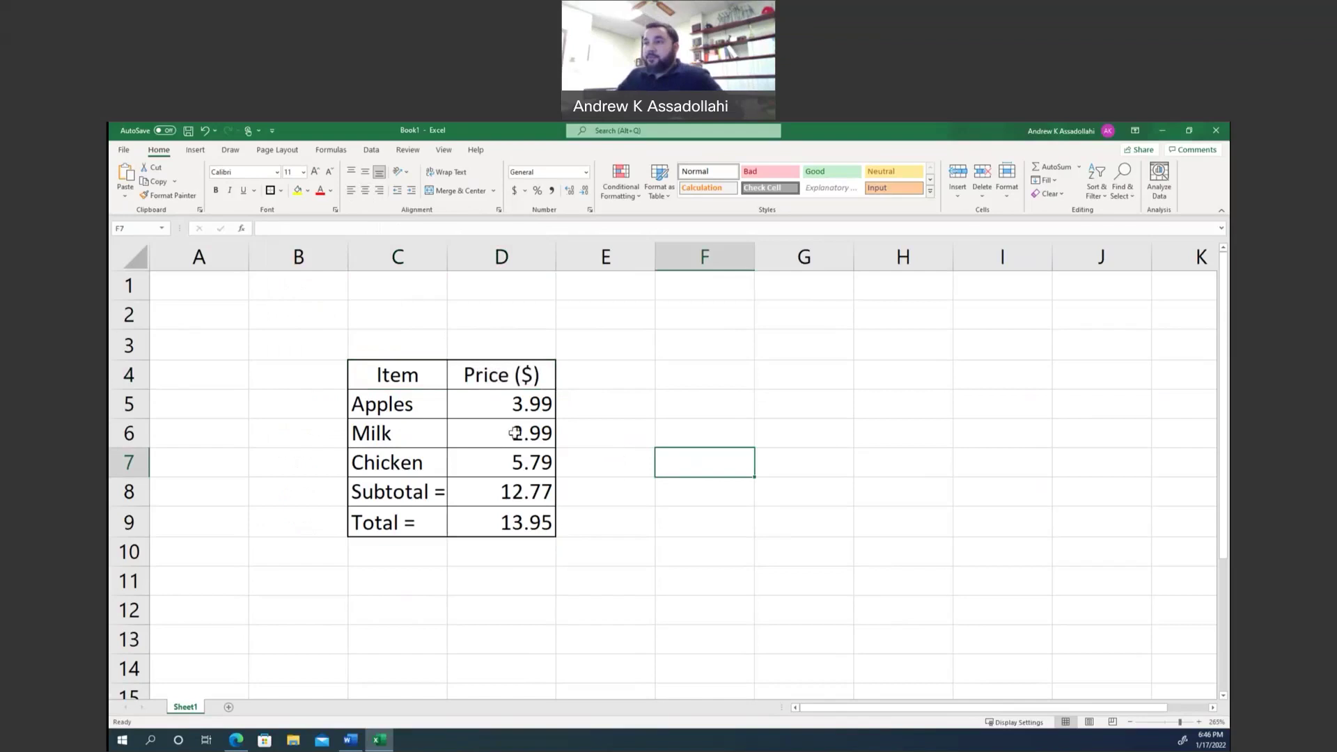
{"action": "left_click_drag", "start_coordinate": [459, 411], "coordinate": [476, 512]}
{"action": "left_click", "coordinate": [351, 191]}
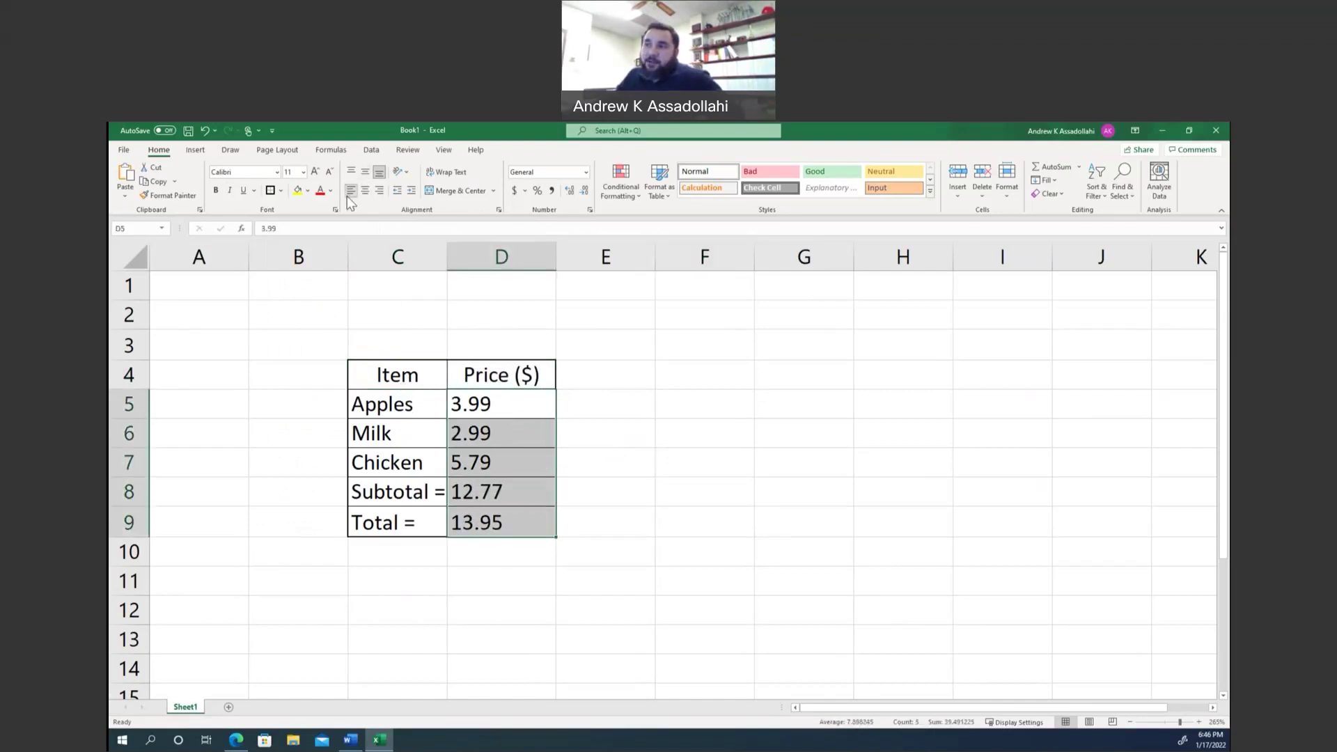
{"action": "left_click", "coordinate": [772, 489]}
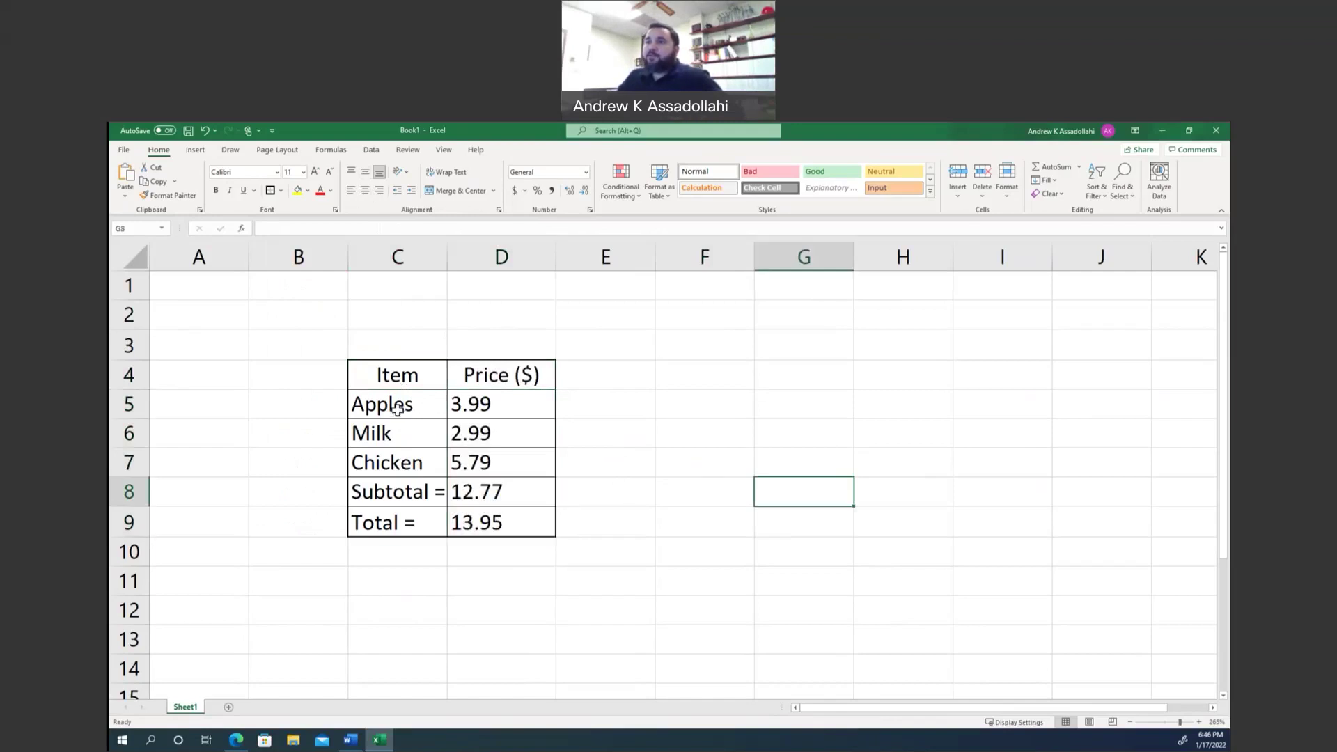
{"action": "left_click_drag", "start_coordinate": [401, 410], "coordinate": [403, 518]}
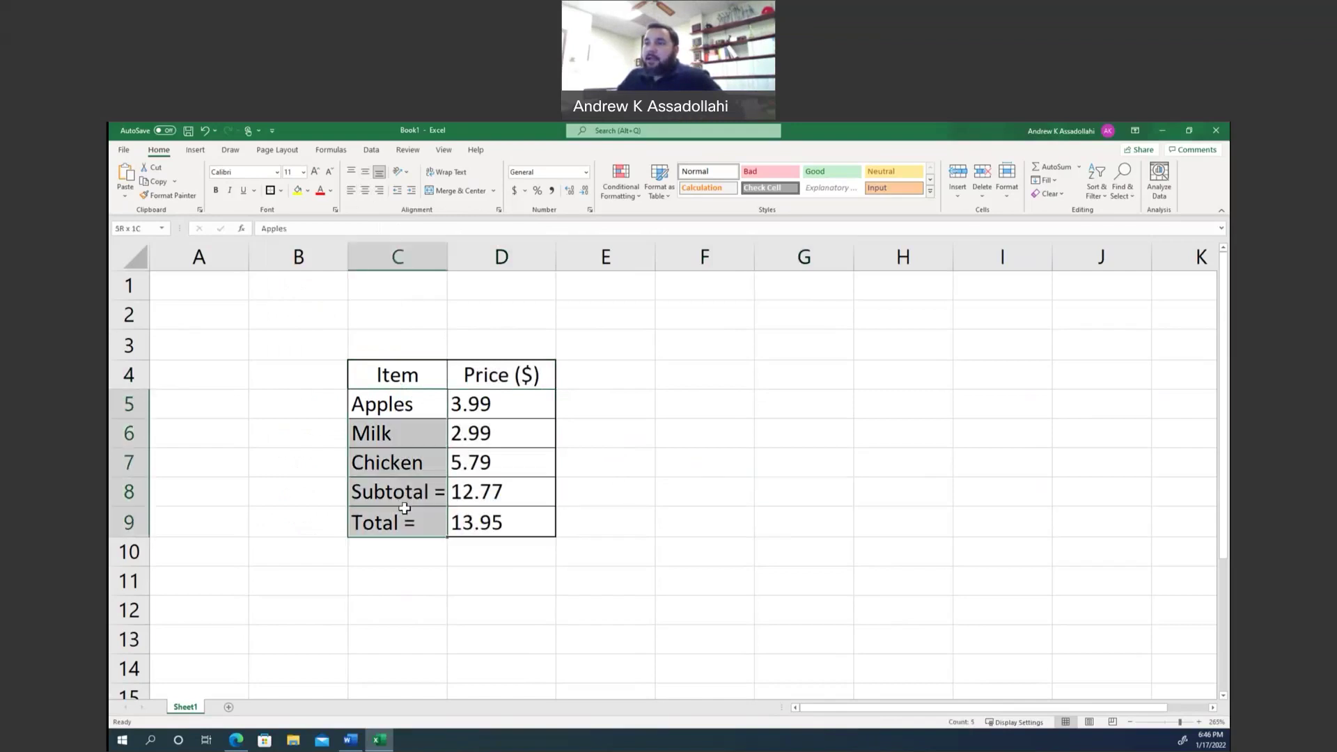
{"action": "left_click", "coordinate": [379, 193]}
{"action": "left_click", "coordinate": [688, 481]}
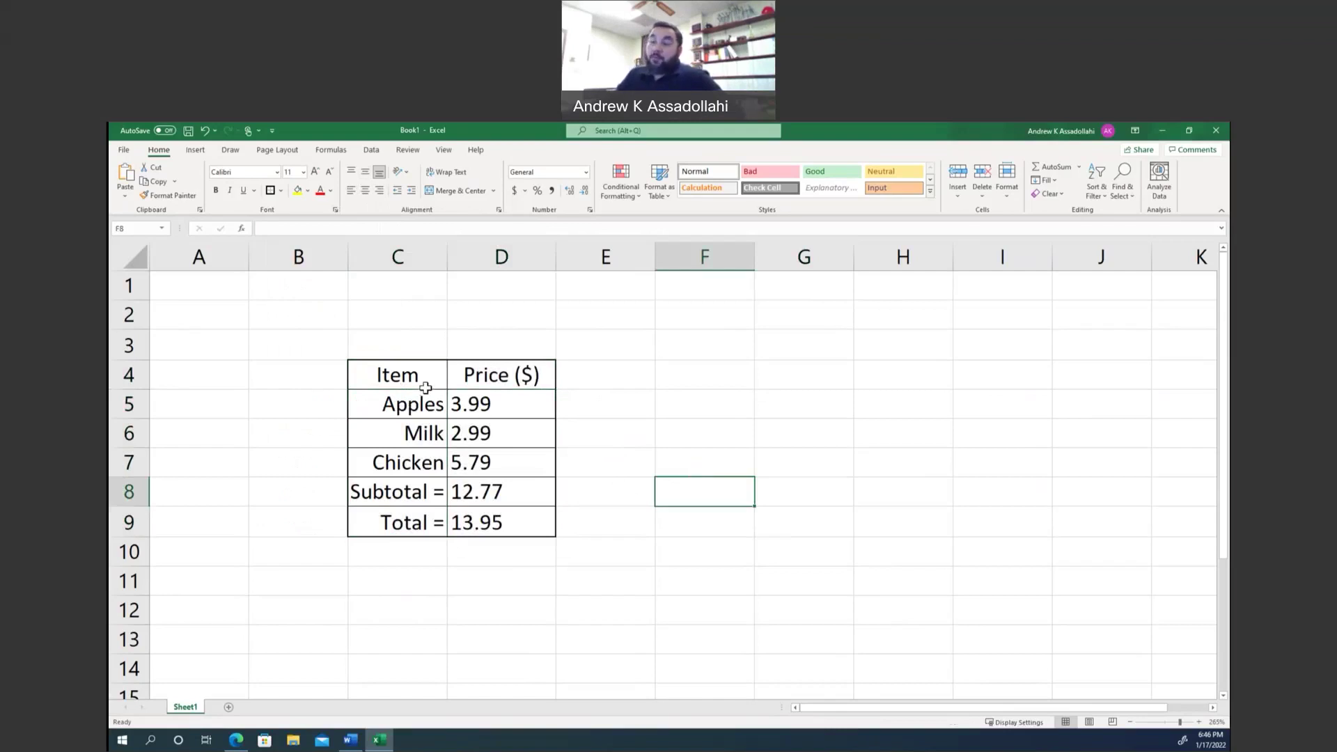
Step: Give the C4:D4 header cells a light blue fill
{"action": "left_click_drag", "start_coordinate": [421, 372], "coordinate": [471, 372]}
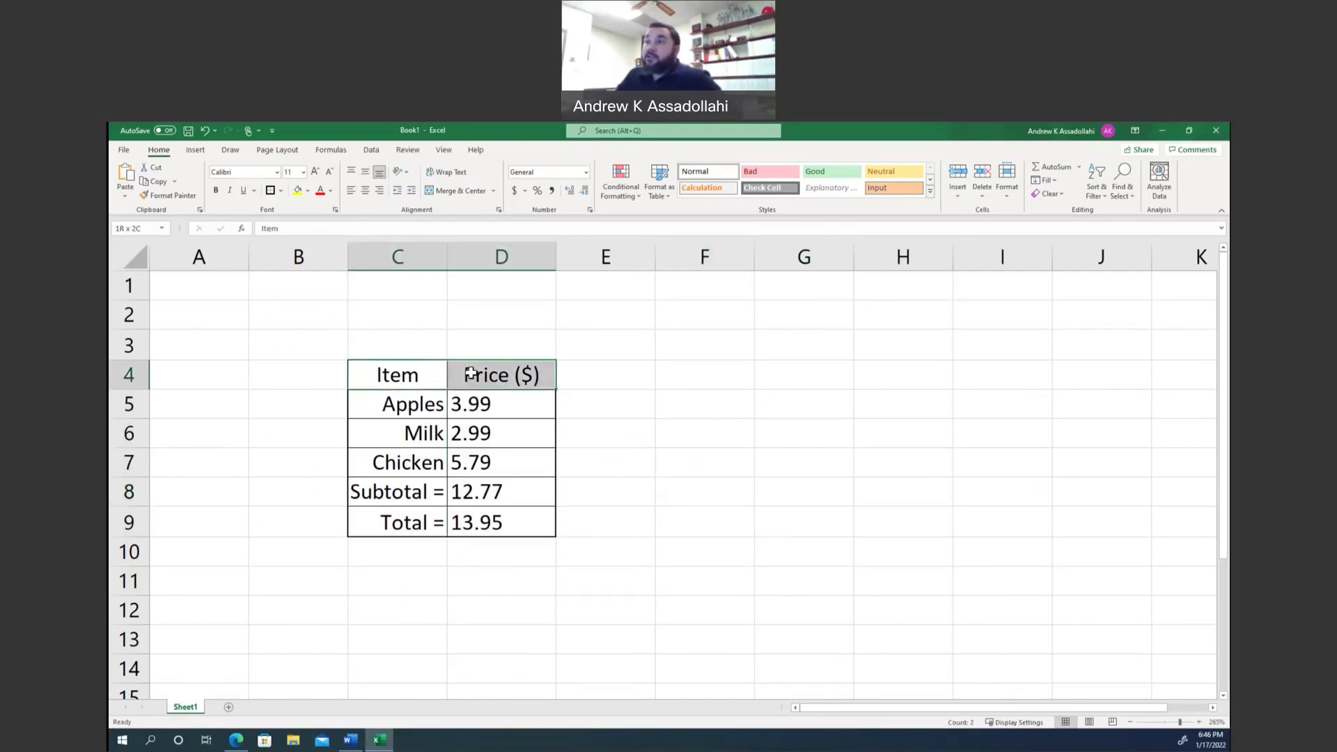
{"action": "left_click", "coordinate": [307, 190]}
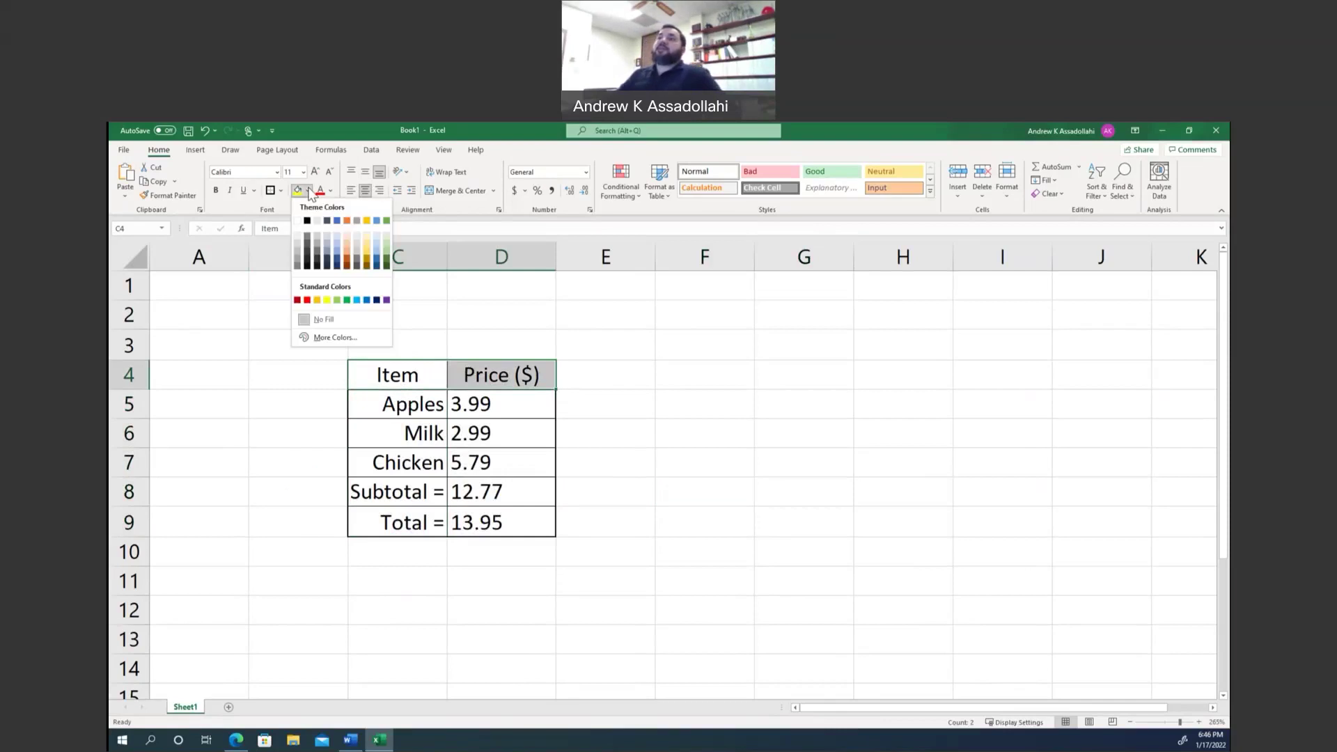
{"action": "left_click", "coordinate": [377, 235]}
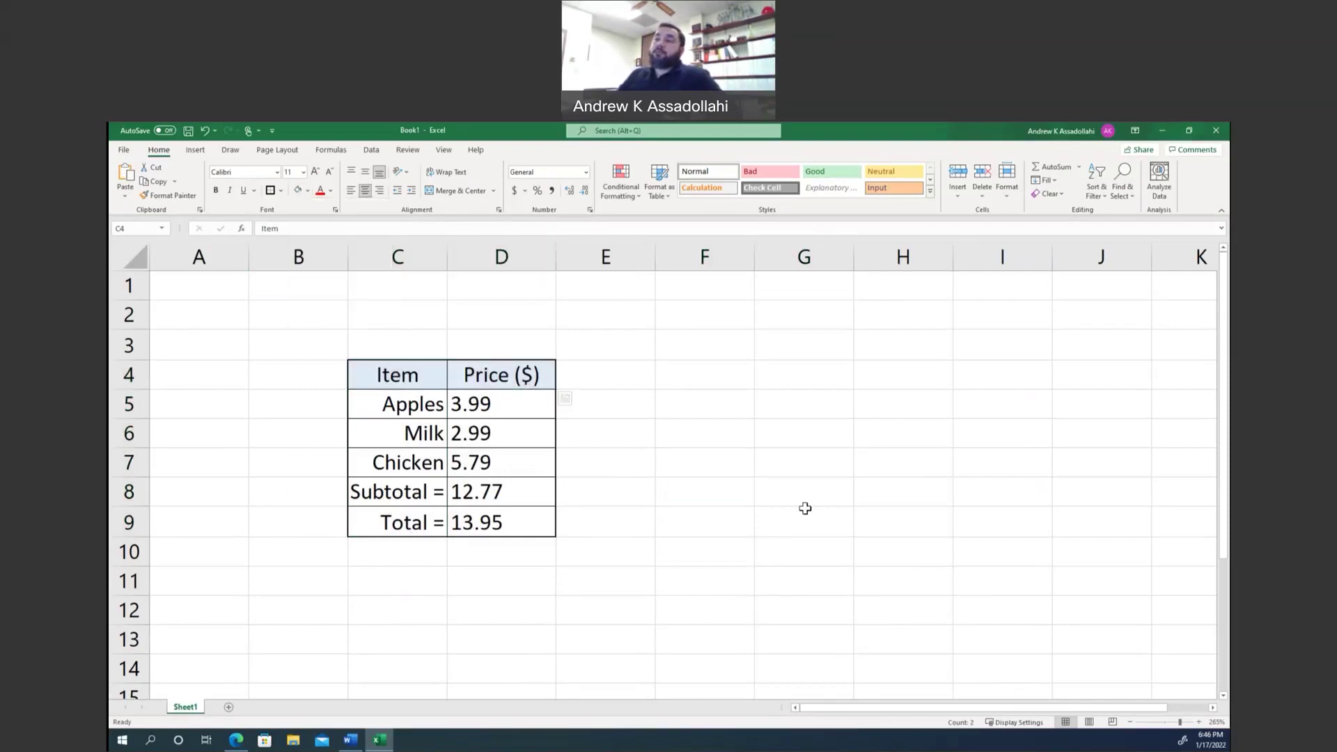
{"action": "left_click", "coordinate": [766, 510]}
Step: Make the Item and Price ($) header text bold
{"action": "scroll", "coordinate": [506, 523], "scroll_direction": "up", "scroll_amount": 2}
{"action": "scroll", "coordinate": [506, 523], "scroll_direction": "up", "scroll_amount": 1}
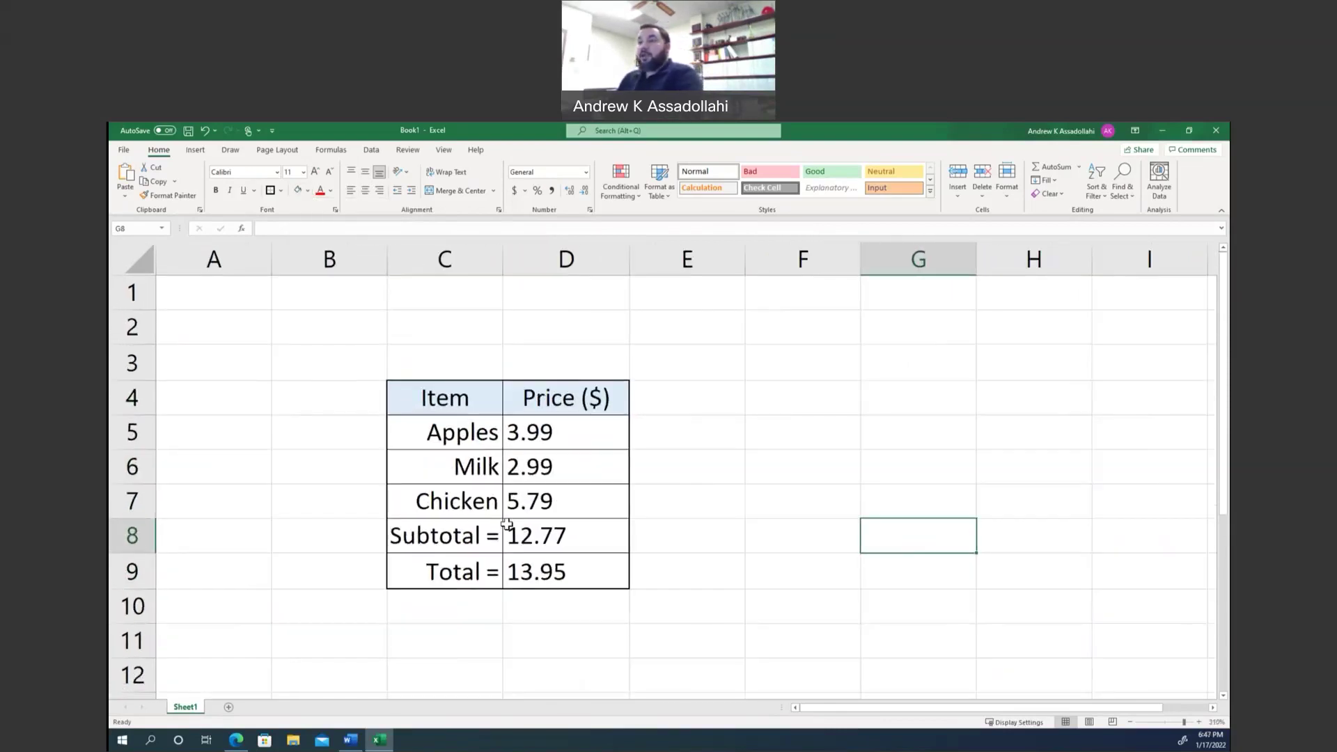
{"action": "left_click_drag", "start_coordinate": [465, 394], "coordinate": [522, 394]}
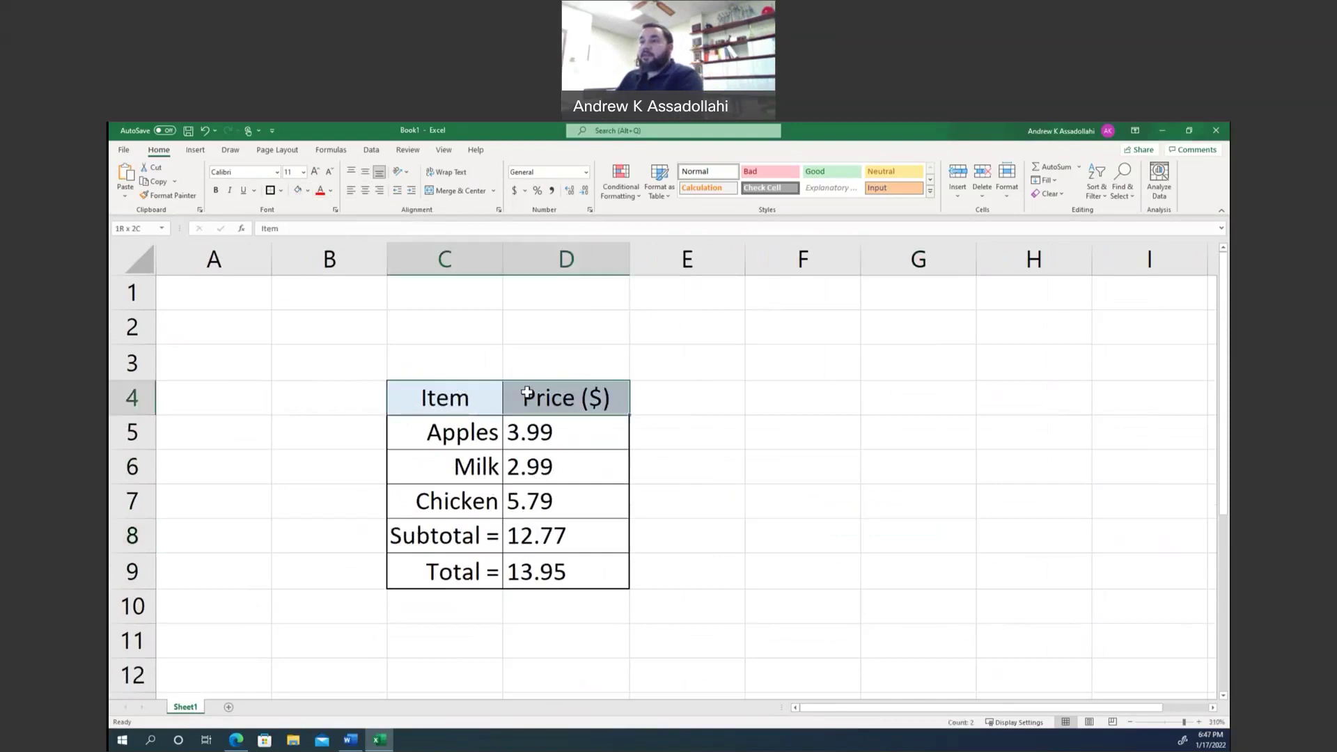
{"action": "left_click", "coordinate": [221, 190]}
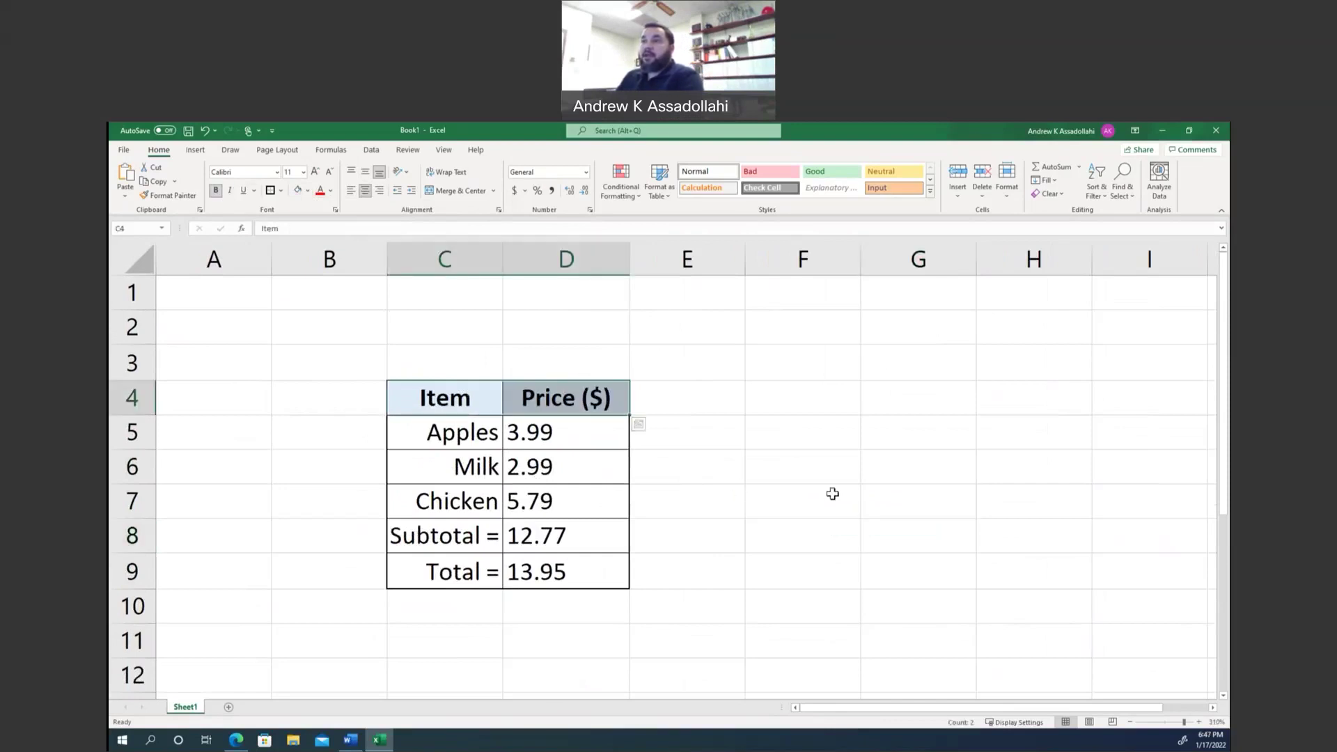
{"action": "left_click", "coordinate": [832, 494]}
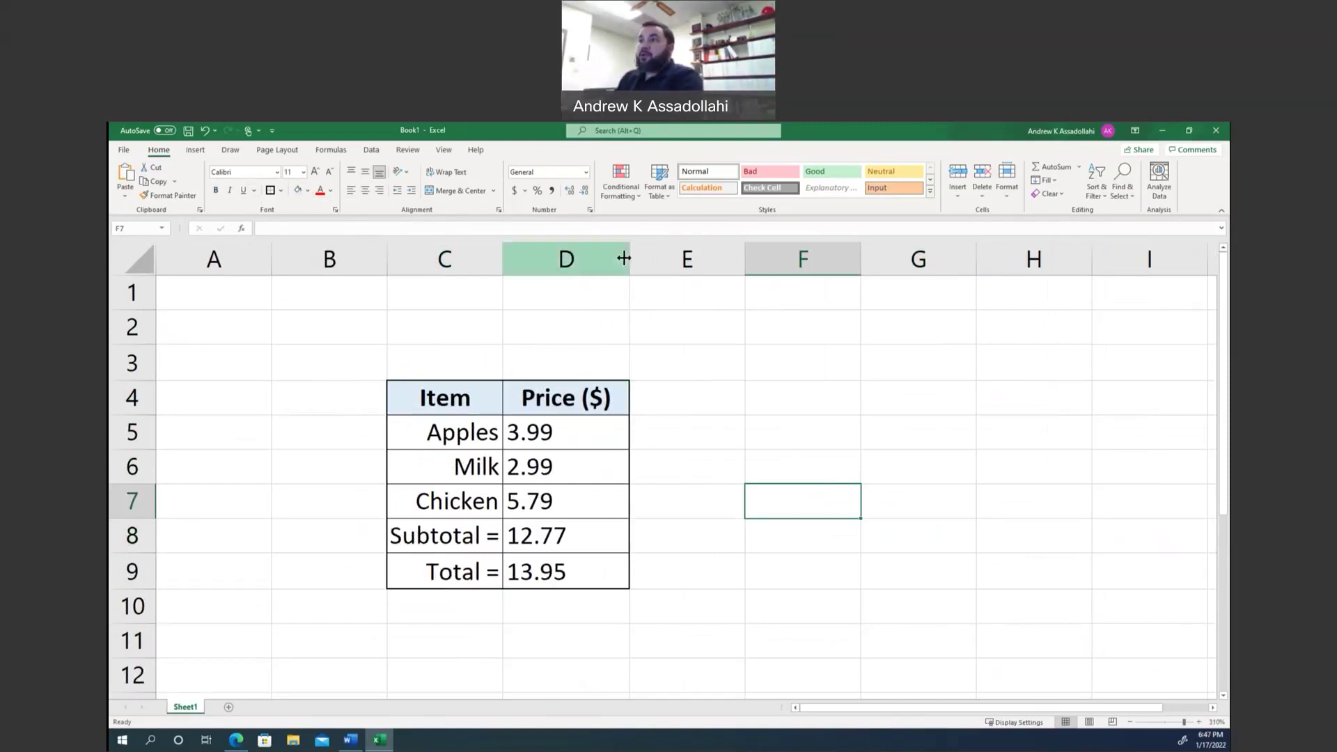
Step: Narrow column D to fit the Price ($) header and prices snugly
{"action": "left_click_drag", "start_coordinate": [631, 258], "coordinate": [605, 274]}
{"action": "left_click", "coordinate": [728, 453]}
{"action": "left_click", "coordinate": [662, 360]}
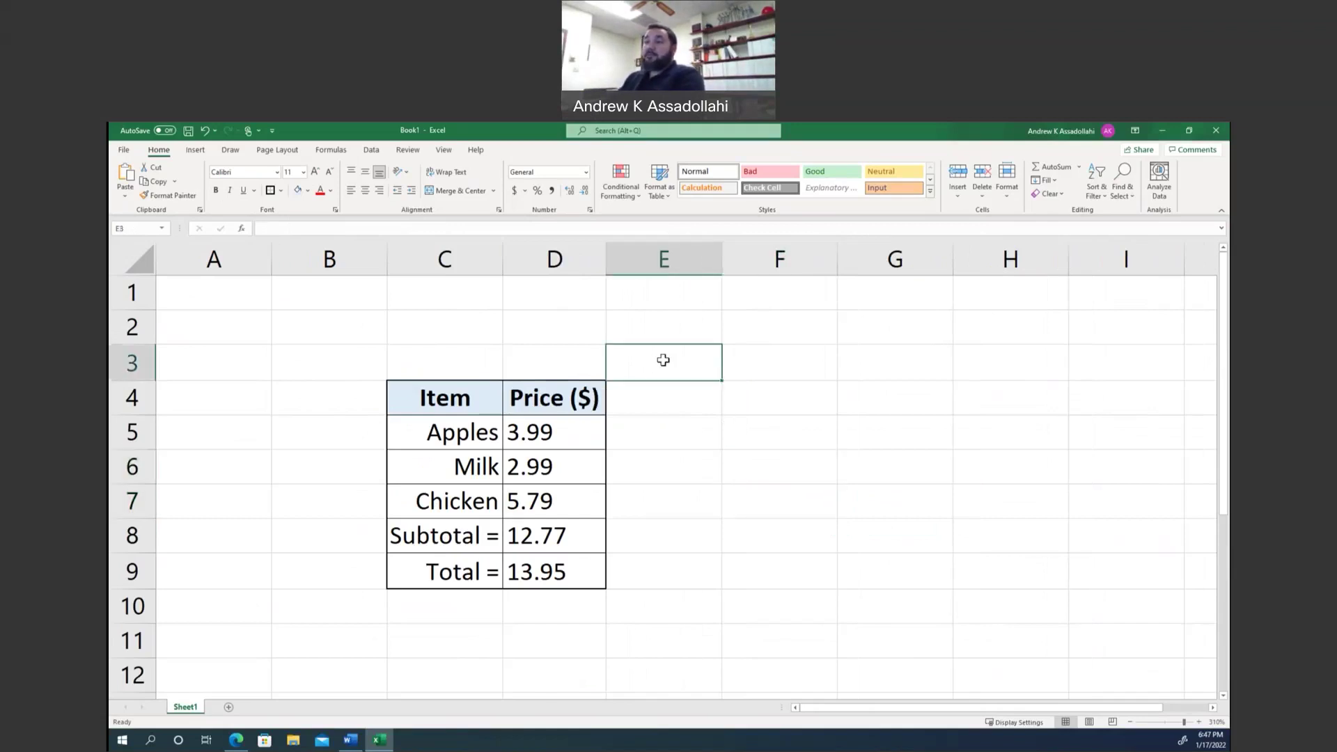
Step: Set the entire worksheet to Times New Roman, size 12
{"action": "left_click", "coordinate": [196, 298]}
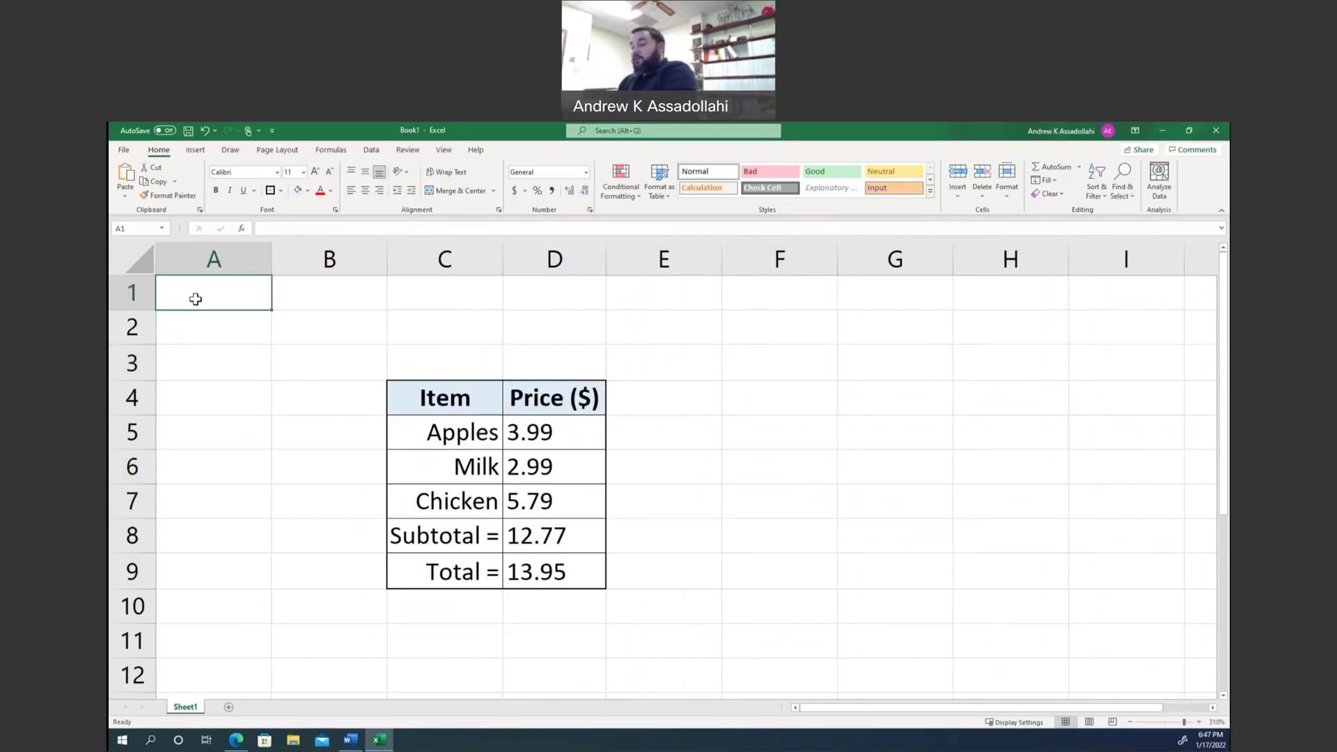
{"action": "key", "text": "ctrl+a"}
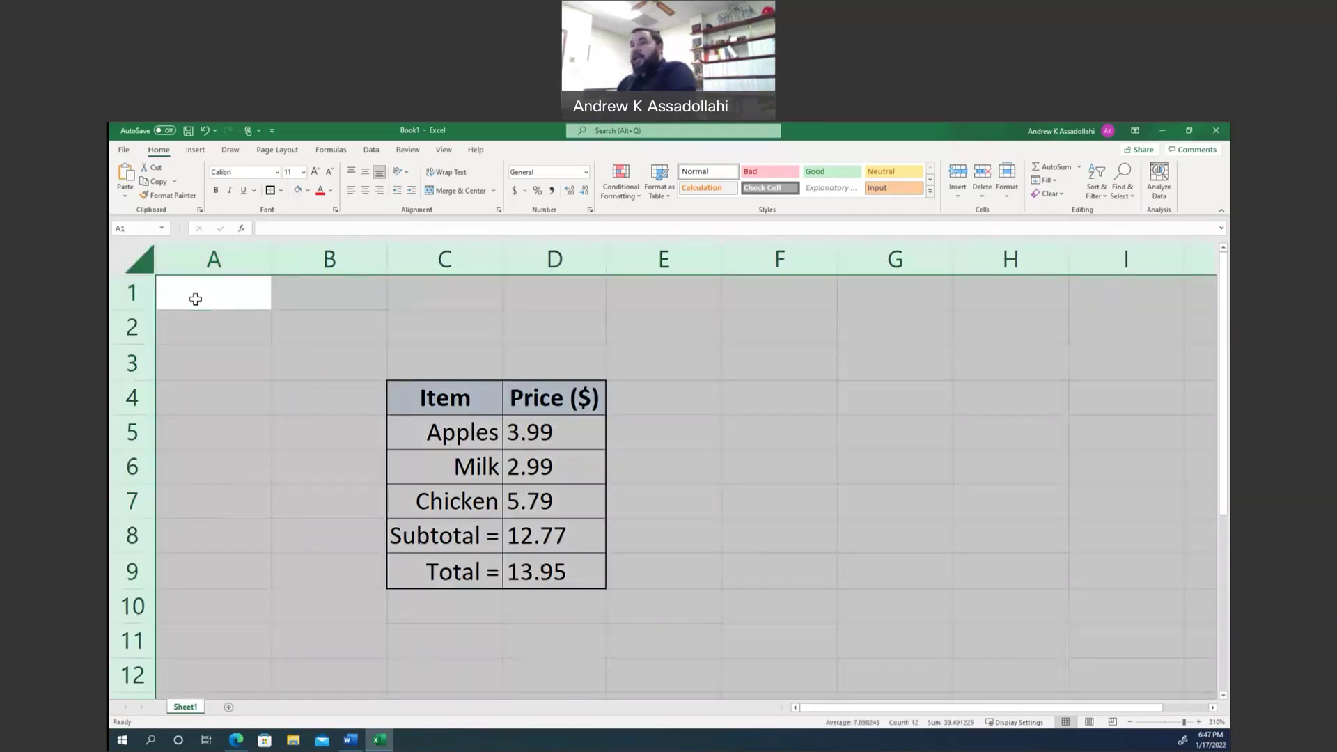
{"action": "left_click", "coordinate": [237, 174]}
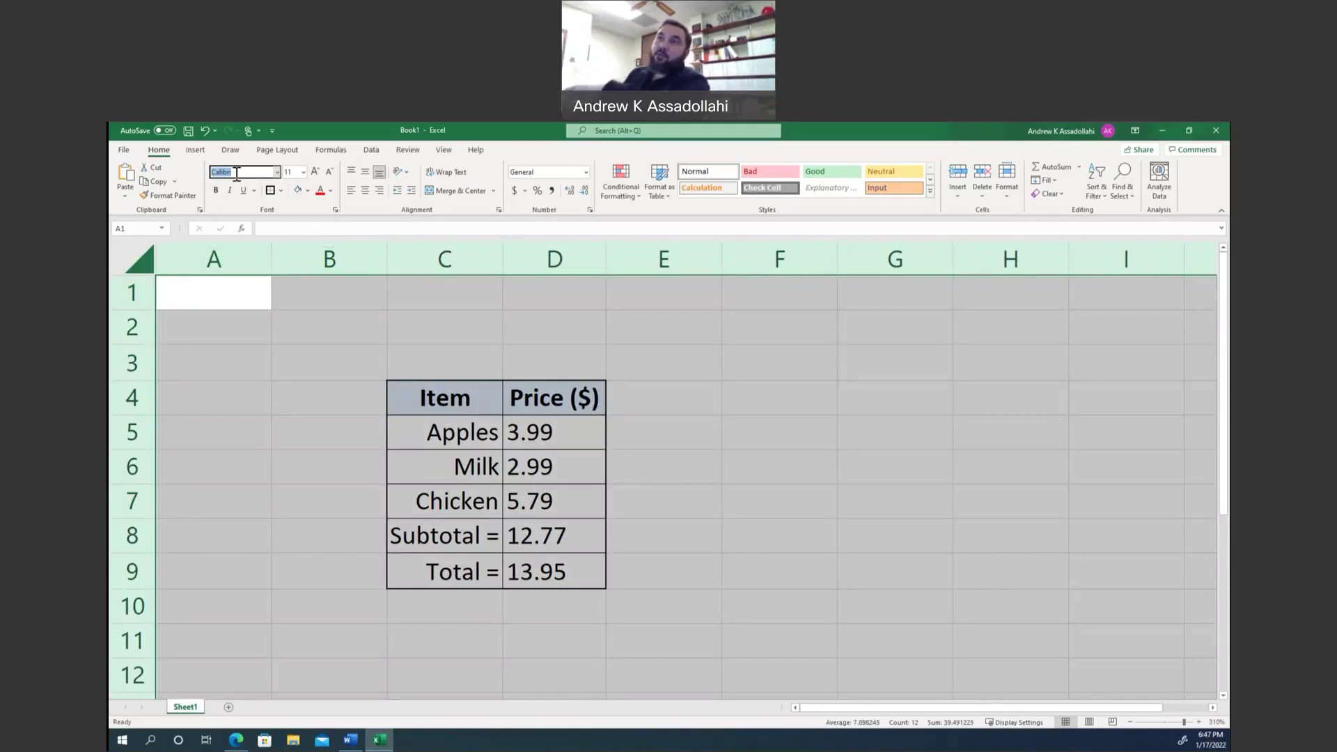
{"action": "type", "text": "Times New Roman"}
{"action": "key", "text": "Return"}
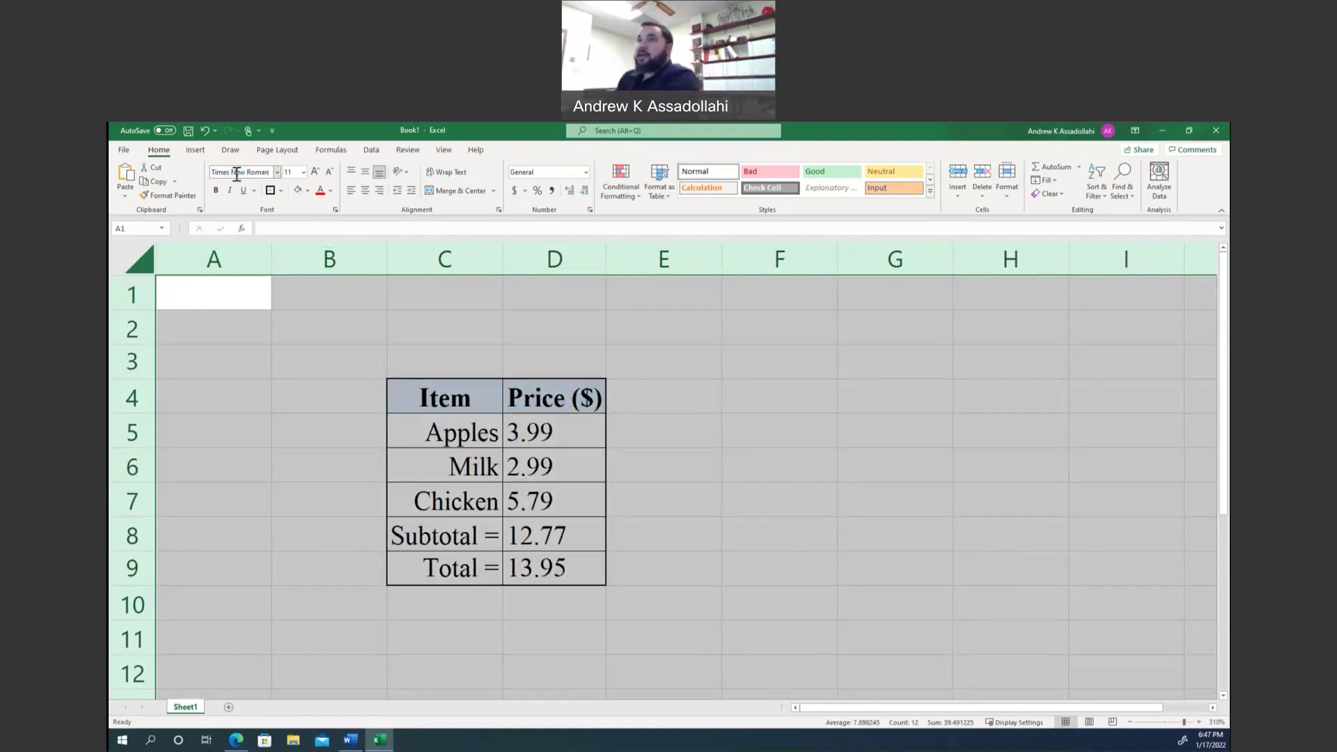
{"action": "left_click", "coordinate": [291, 172]}
{"action": "type", "text": "1"}
{"action": "key", "text": "Return"}
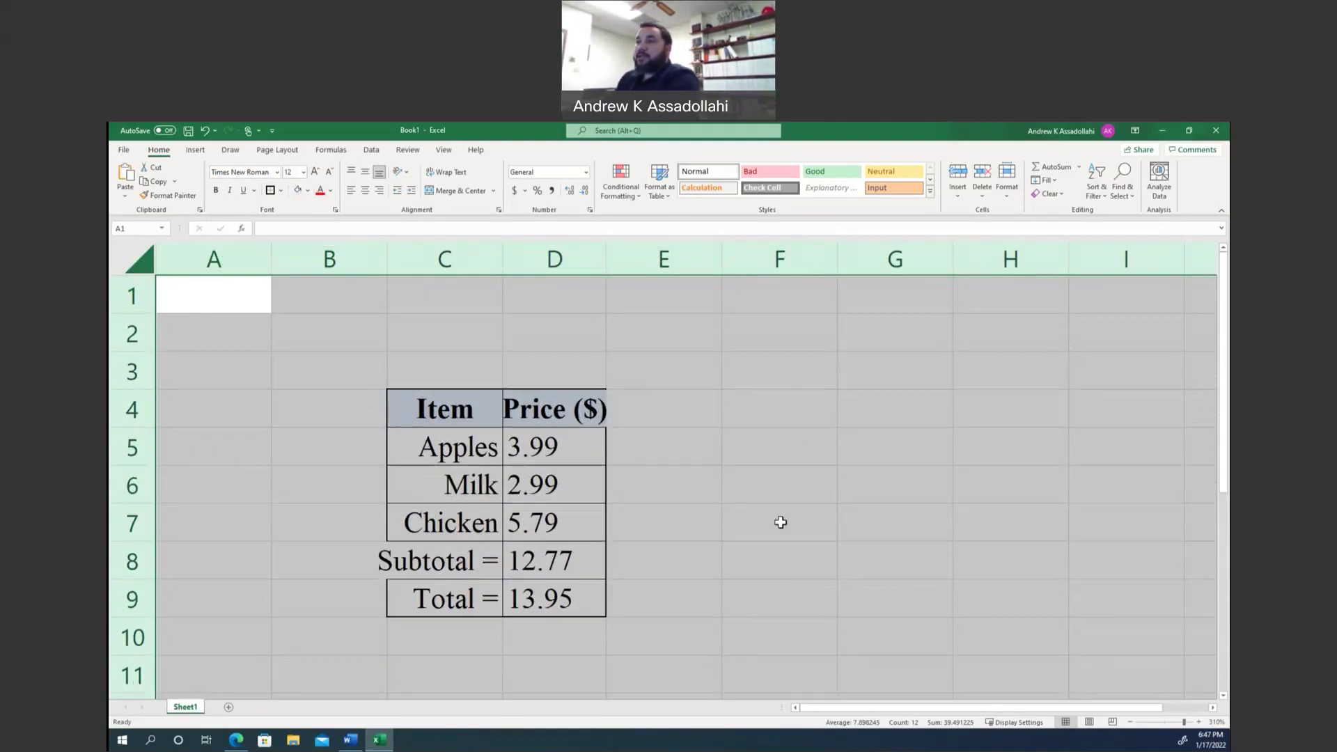
{"action": "left_click", "coordinate": [777, 522]}
Step: Auto-fit columns C and D to their widest entries
{"action": "double_click", "coordinate": [503, 260]}
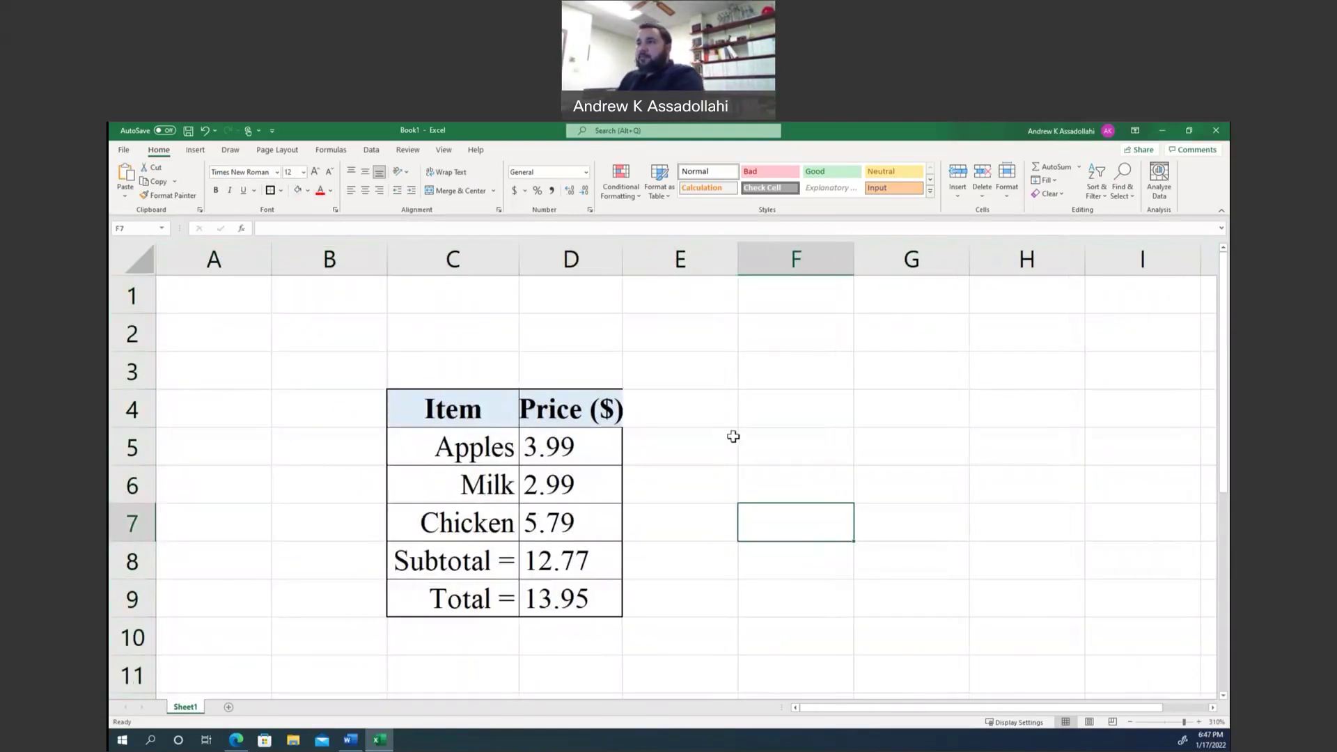
{"action": "double_click", "coordinate": [624, 259]}
{"action": "left_click", "coordinate": [739, 381]}
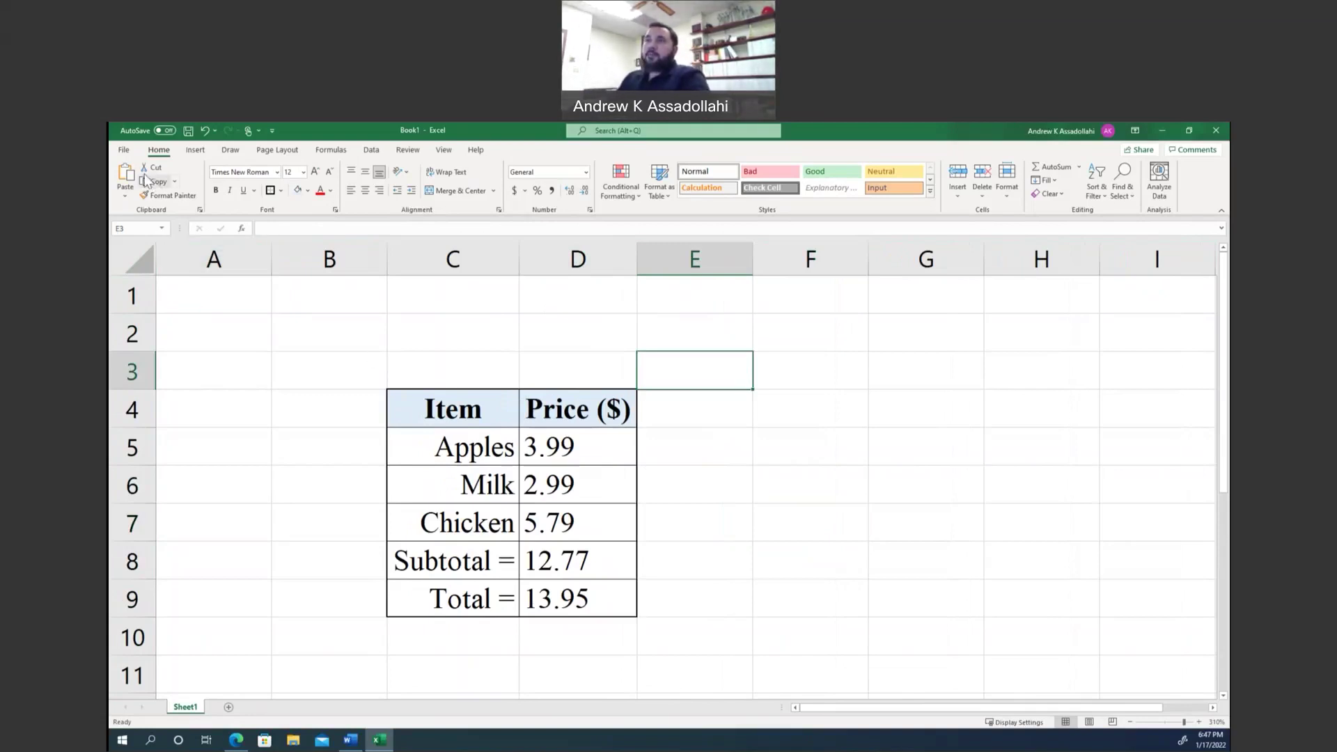
Step: Show the print preview of the grocery table on a Letter page
{"action": "scroll", "coordinate": [508, 411], "scroll_direction": "down", "scroll_amount": 7, "text": "ctrl"}
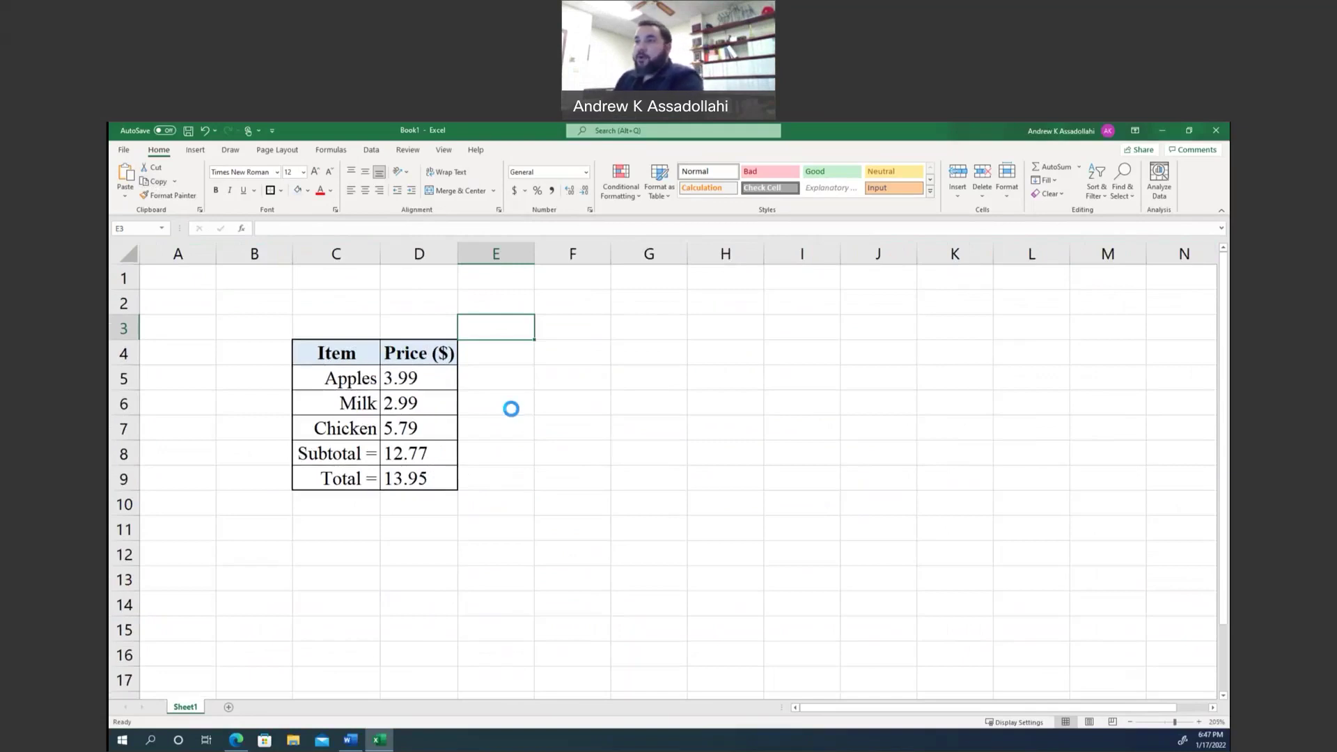
{"action": "scroll", "coordinate": [511, 408], "scroll_direction": "down", "scroll_amount": 7, "text": "ctrl"}
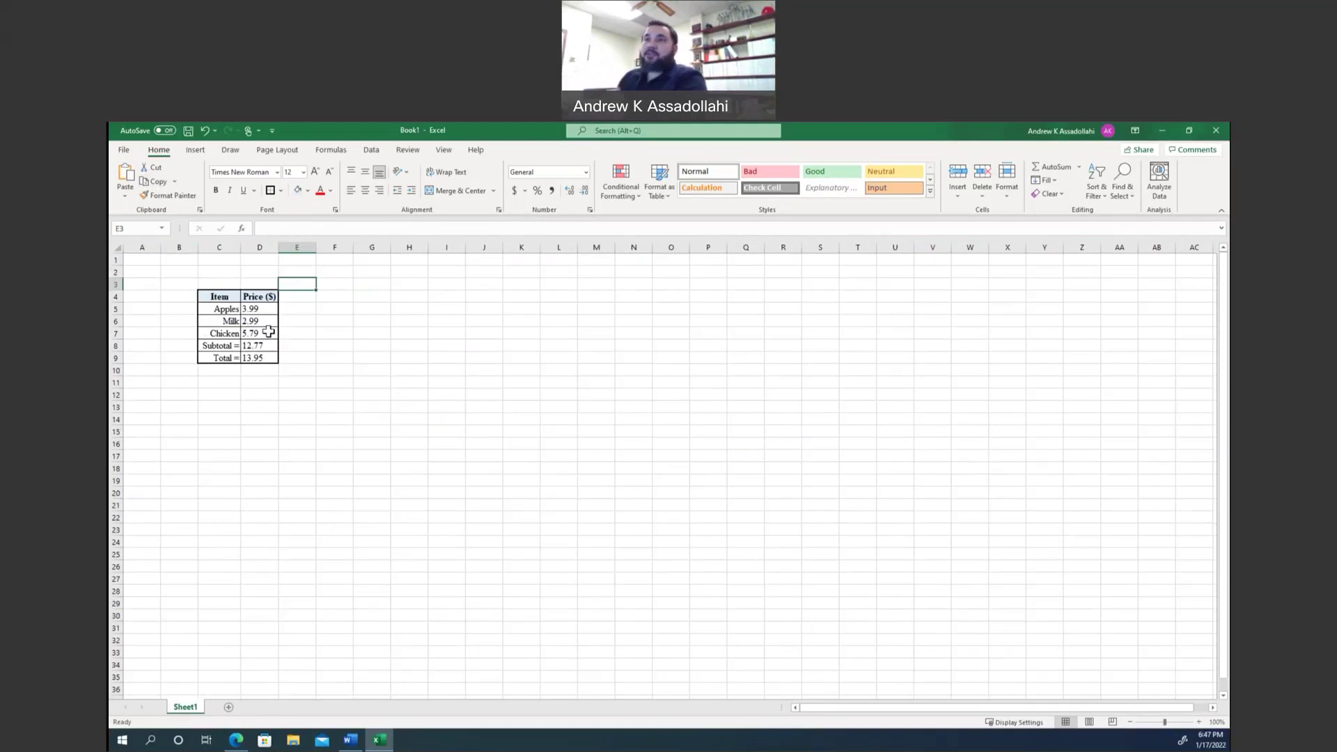
{"action": "left_click", "coordinate": [124, 149]}
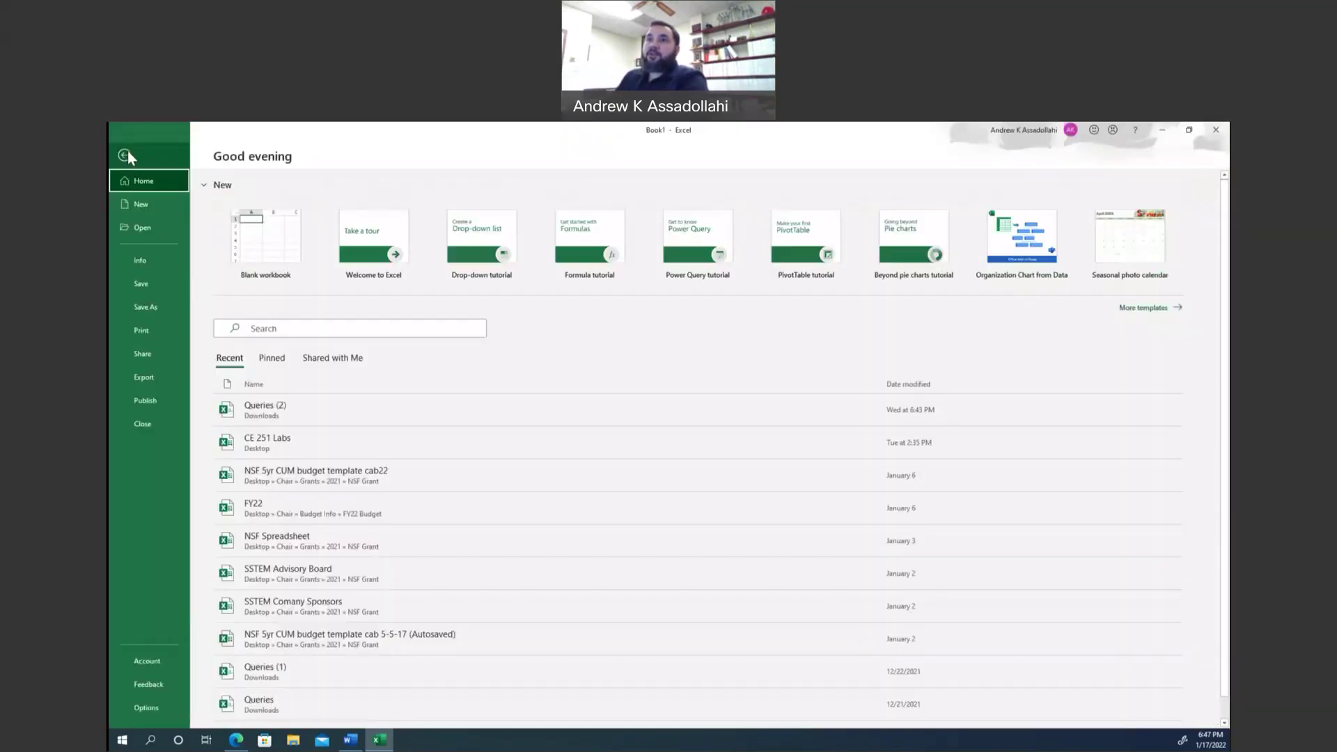
{"action": "left_click", "coordinate": [140, 330]}
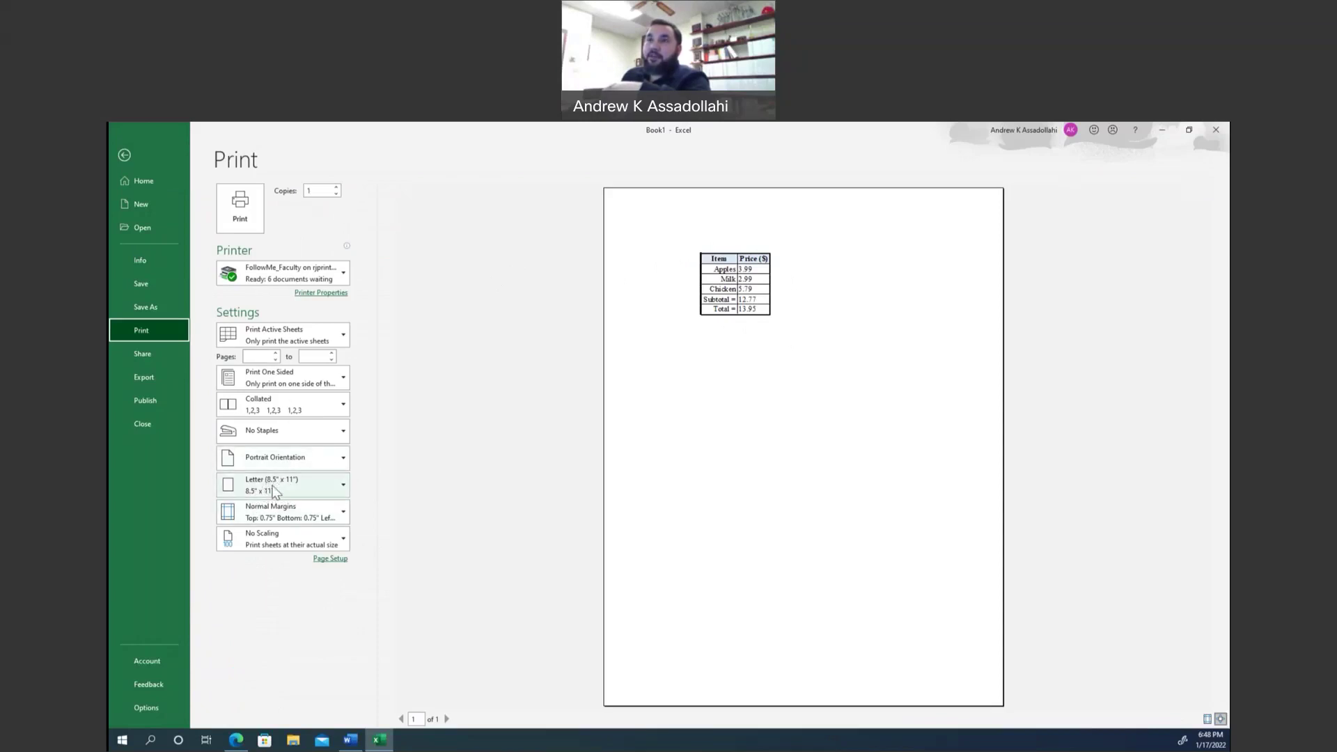
{"action": "left_click", "coordinate": [123, 156]}
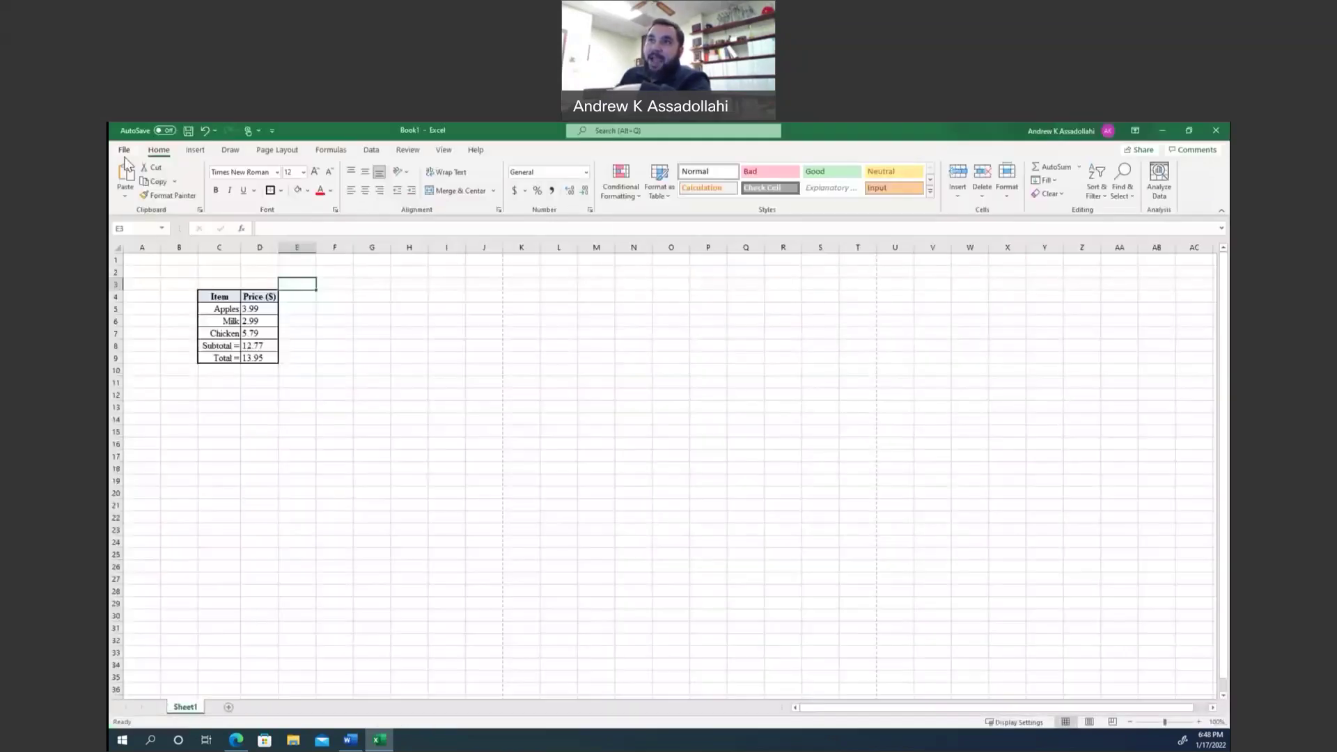
{"action": "left_click", "coordinate": [314, 454]}
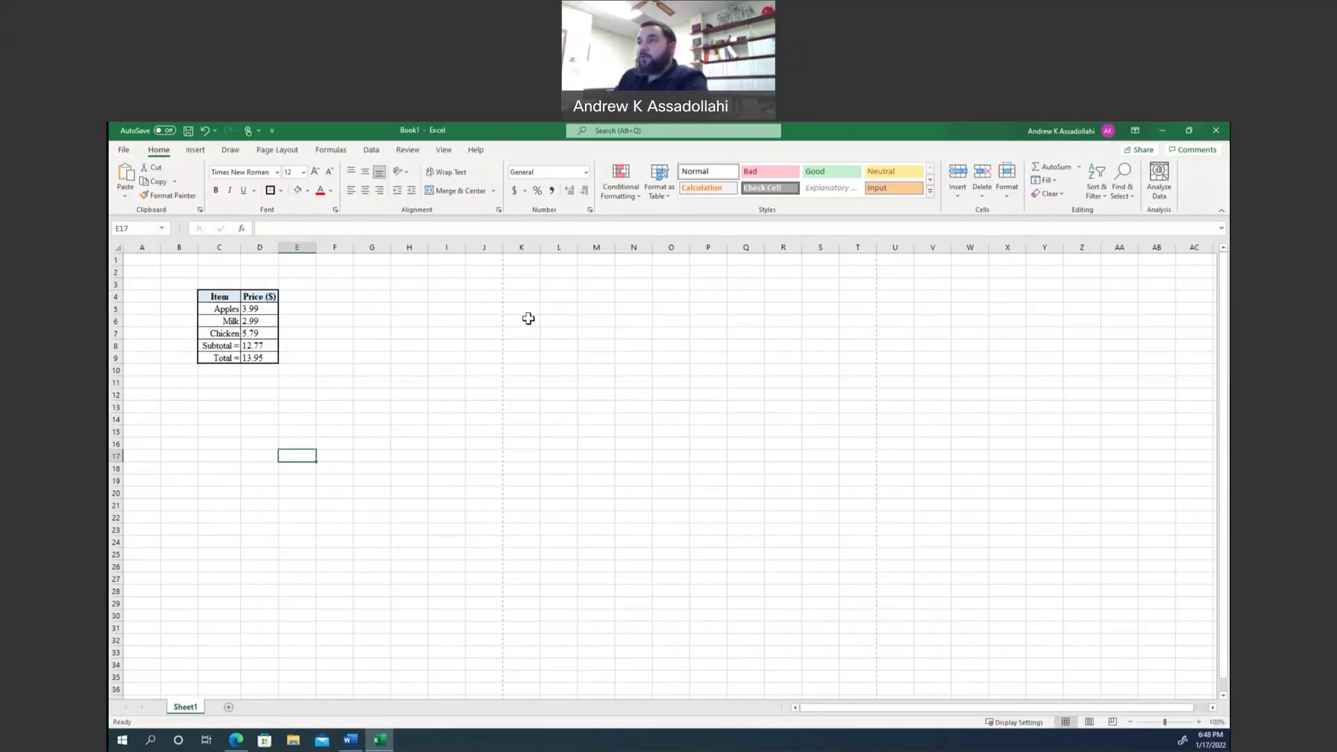
{"action": "scroll", "coordinate": [528, 313], "scroll_direction": "up", "scroll_amount": 3}
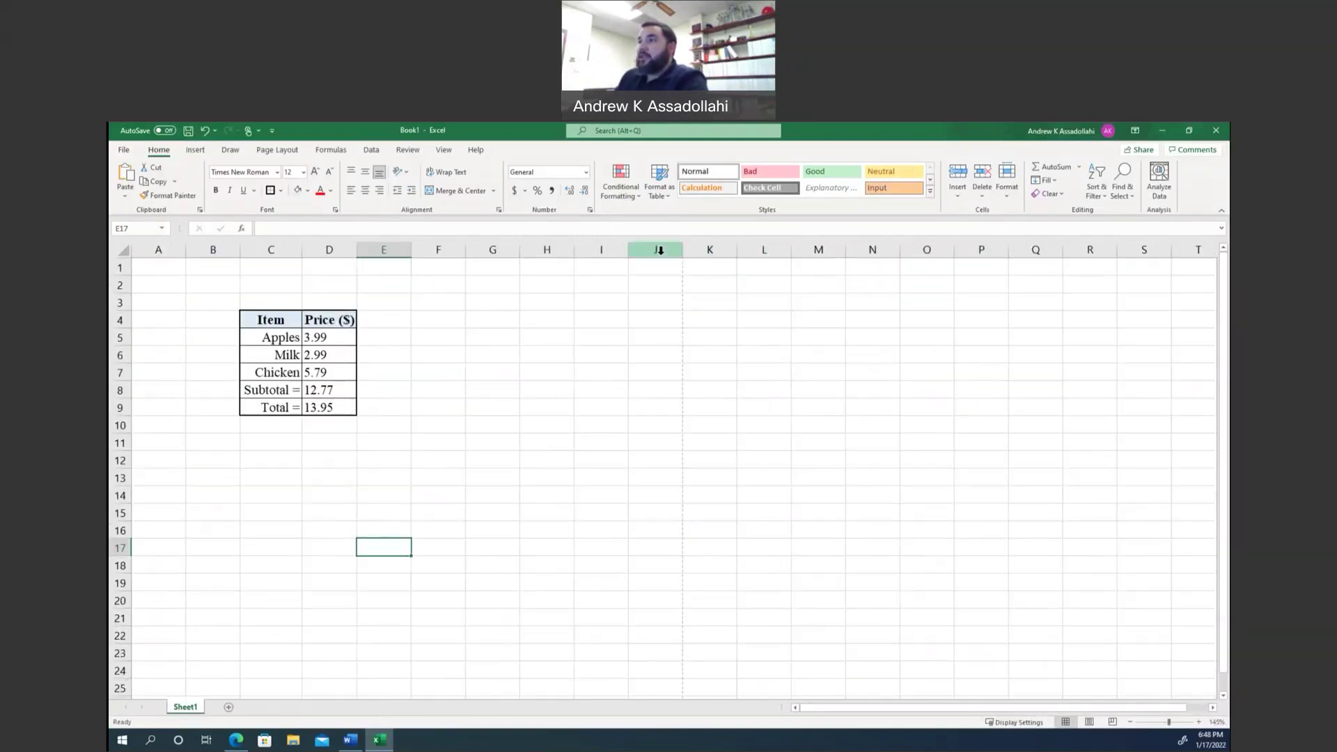
{"action": "left_click", "coordinate": [660, 250]}
{"action": "left_click", "coordinate": [704, 250]}
{"action": "left_click", "coordinate": [797, 304]}
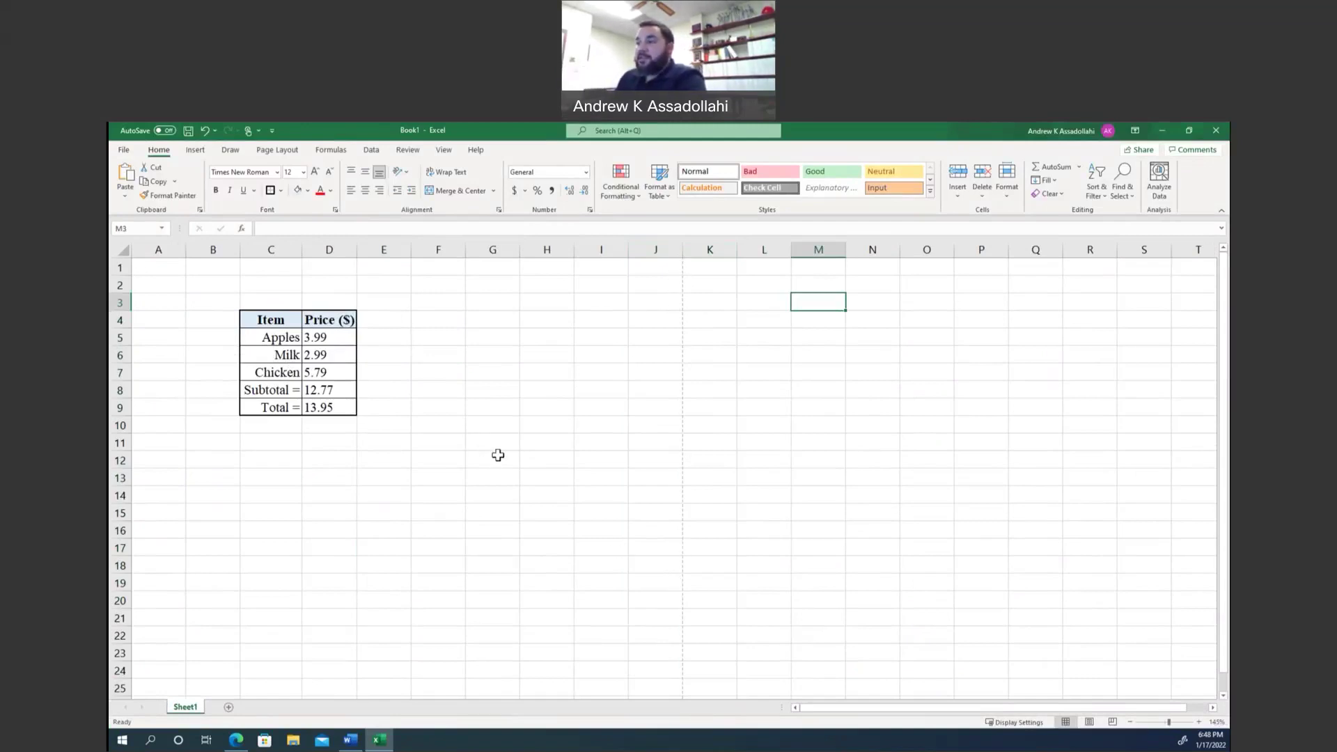
{"action": "scroll", "coordinate": [498, 455], "scroll_direction": "down", "scroll_amount": 6, "text": "ctrl"}
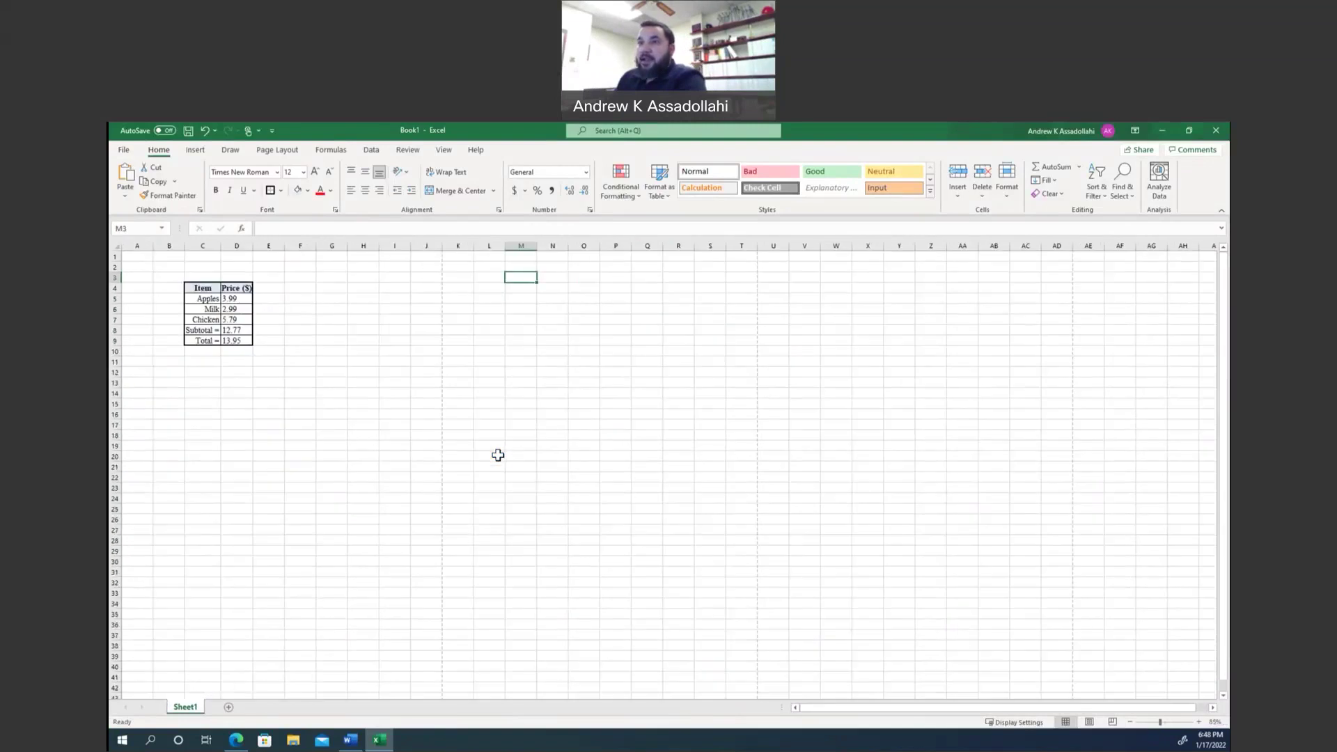
{"action": "scroll", "coordinate": [497, 455], "scroll_direction": "down", "scroll_amount": 3, "text": "ctrl"}
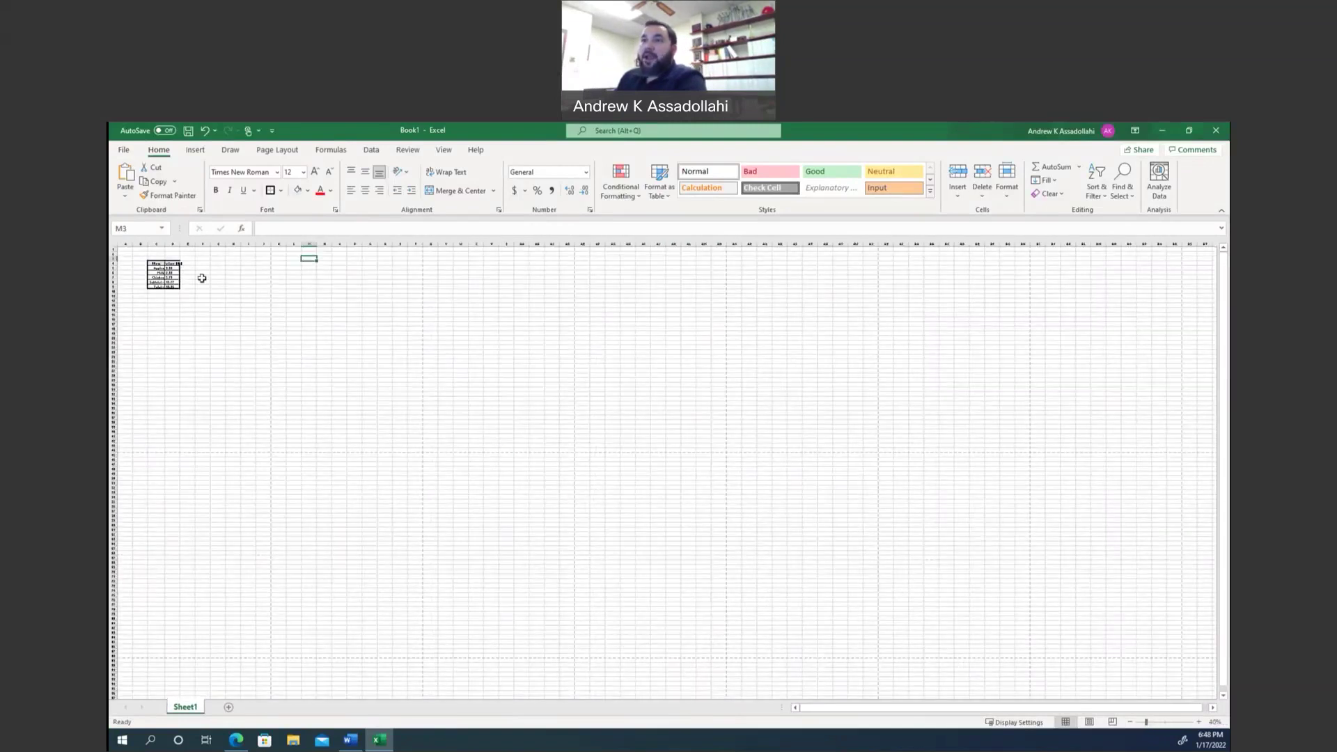
{"action": "scroll", "coordinate": [158, 316], "scroll_direction": "up", "scroll_amount": 7, "text": "ctrl"}
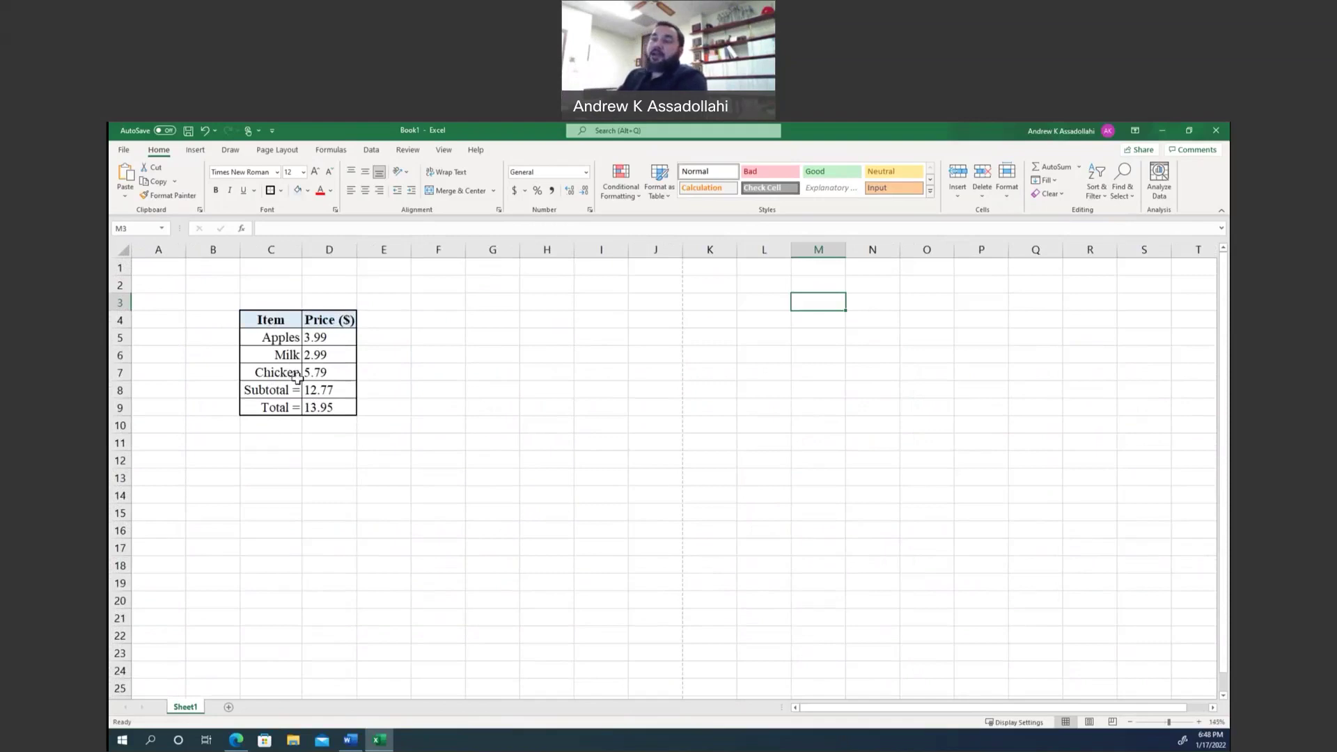
Step: Move the grocery table from C4:D9 so it starts at cell C13
{"action": "left_click_drag", "start_coordinate": [256, 320], "coordinate": [330, 405]}
{"action": "key", "text": "ctrl+c"}
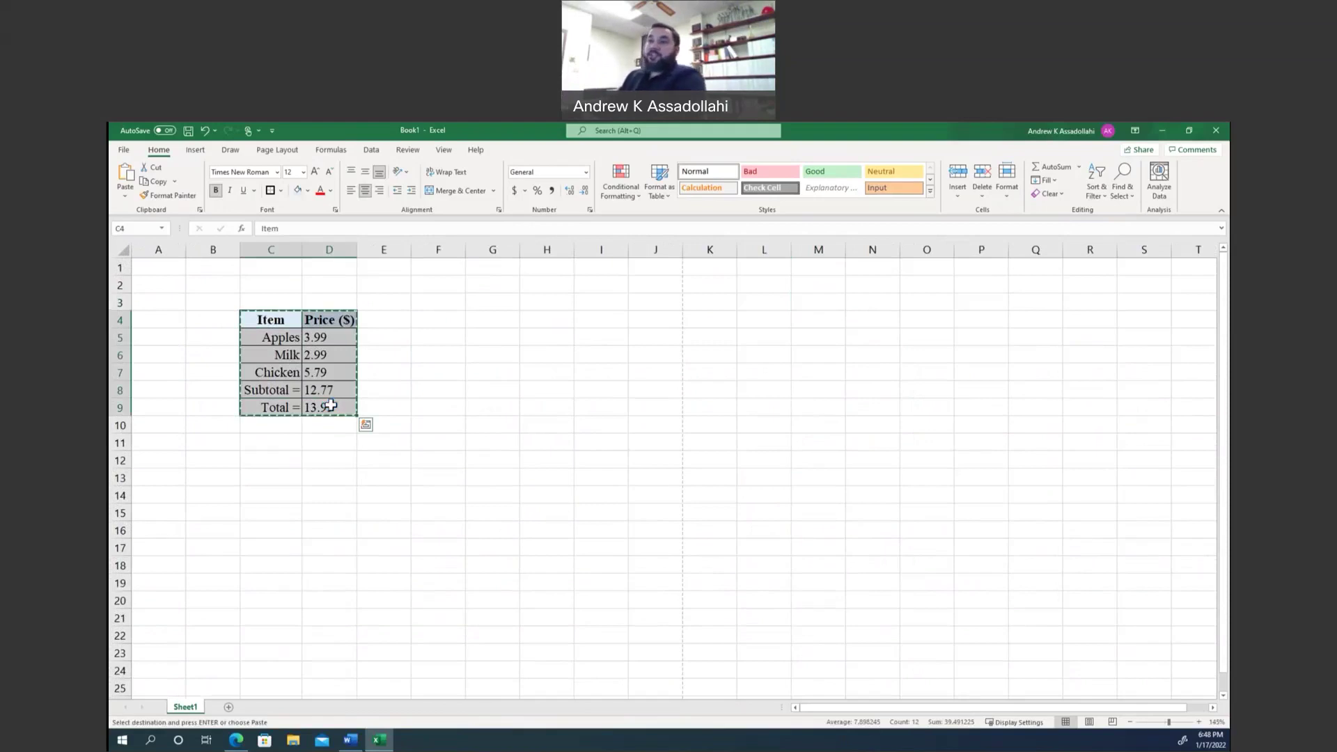
{"action": "left_click", "coordinate": [282, 477]}
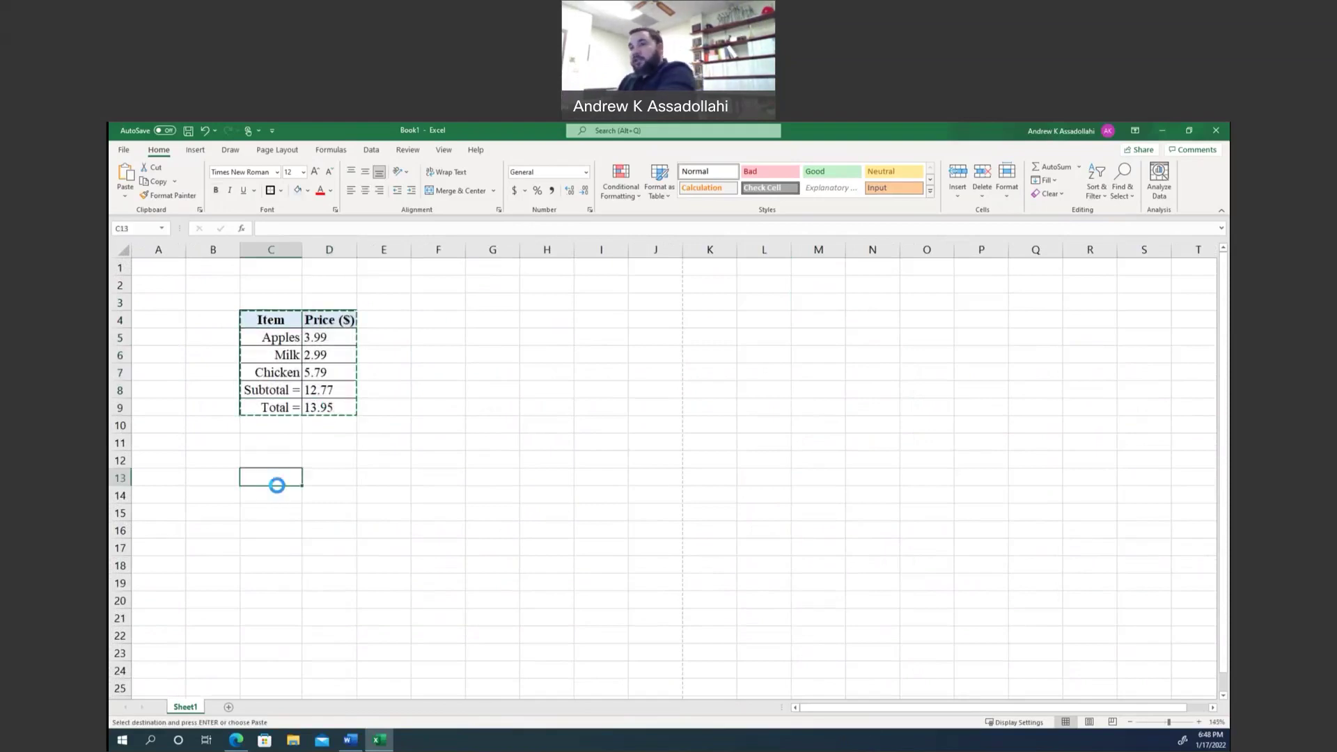
{"action": "key", "text": "ctrl+v"}
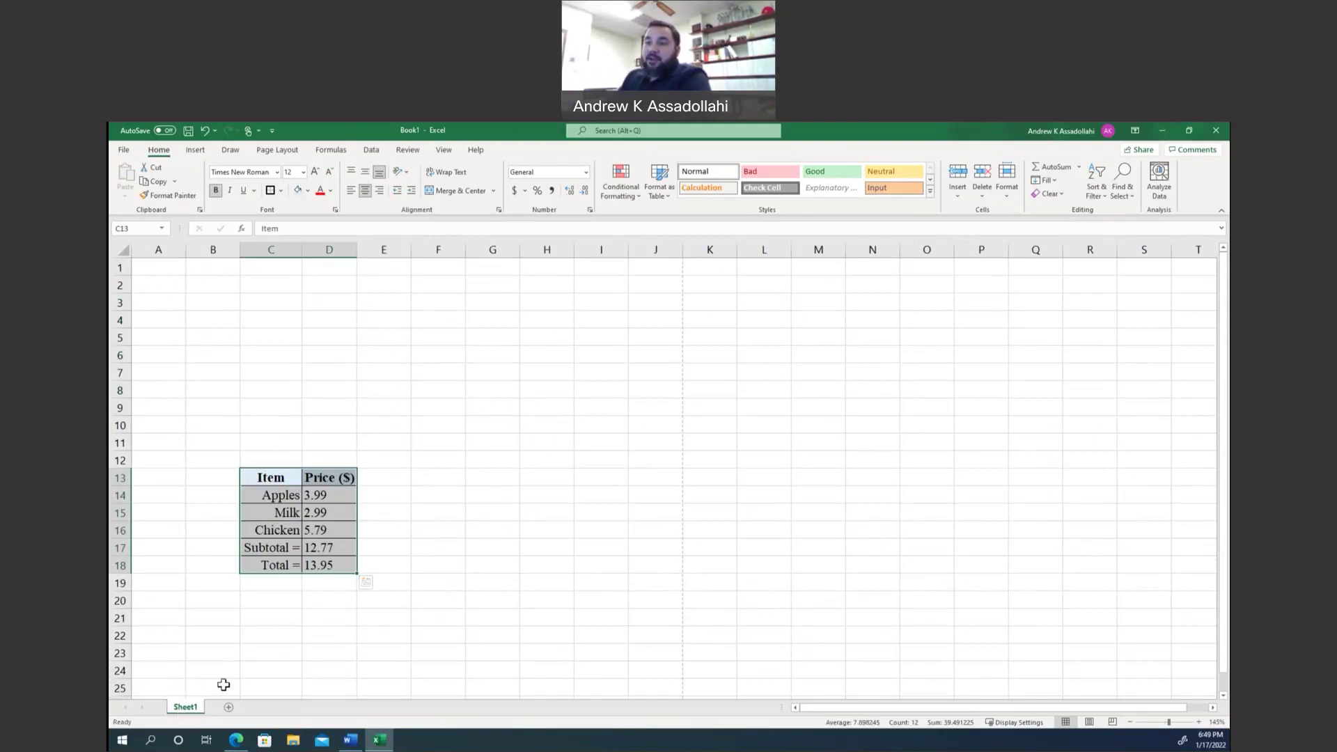
Step: Add Sheet2, Sheet3 and Sheet4 as new blank worksheets
{"action": "left_click", "coordinate": [202, 658]}
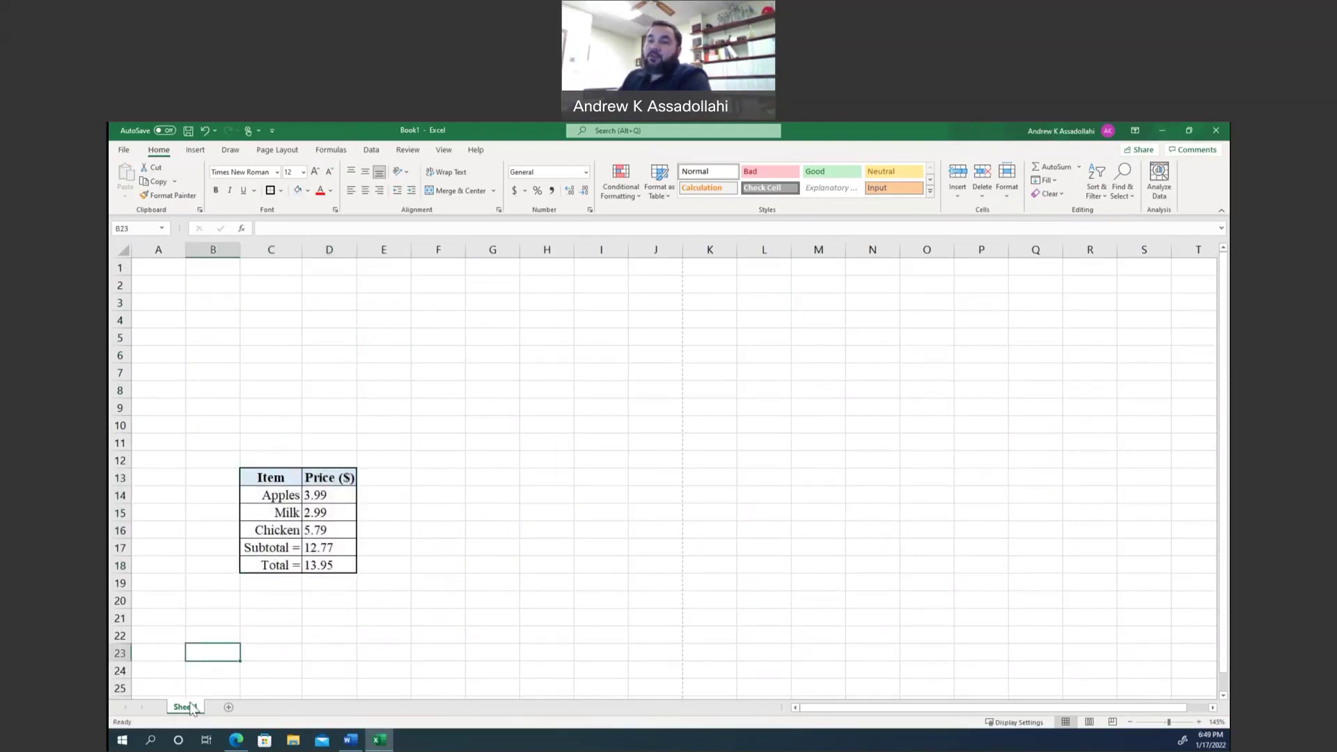
{"action": "left_click", "coordinate": [229, 707]}
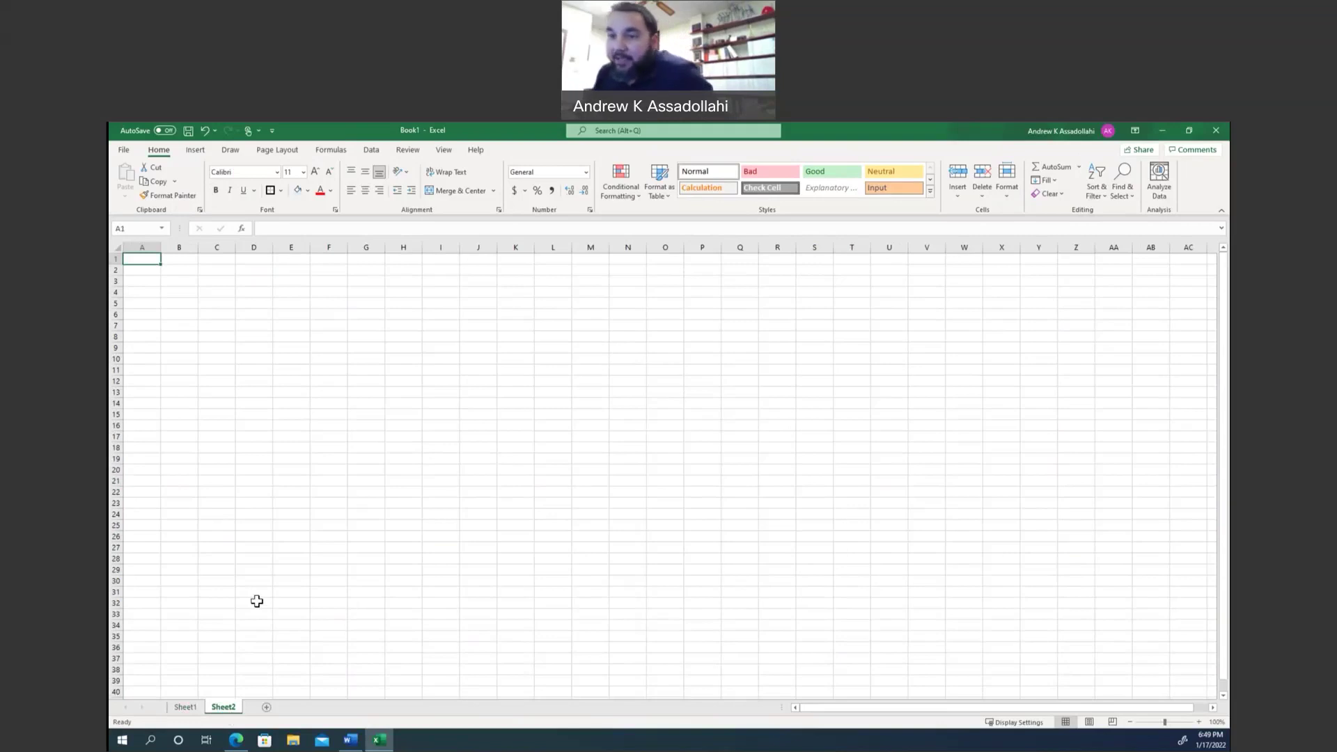
{"action": "left_click", "coordinate": [186, 708]}
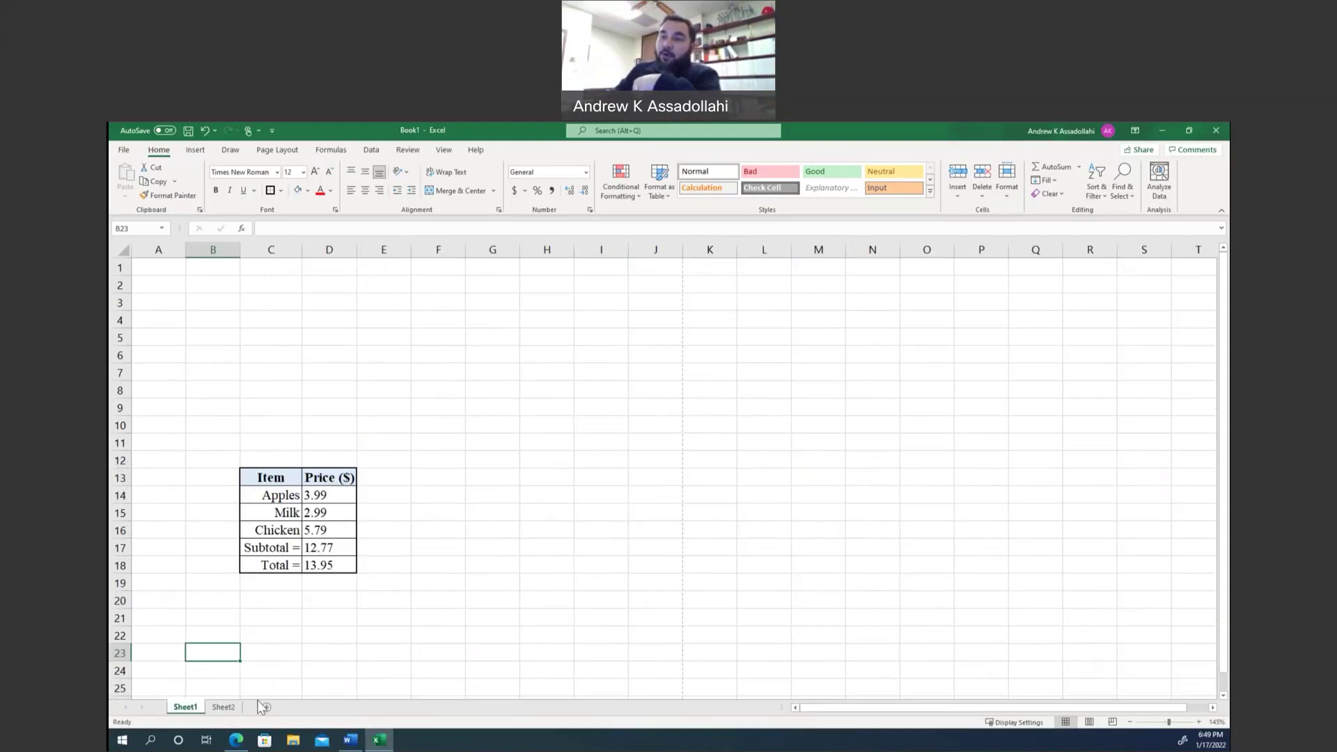
{"action": "left_click", "coordinate": [224, 707]}
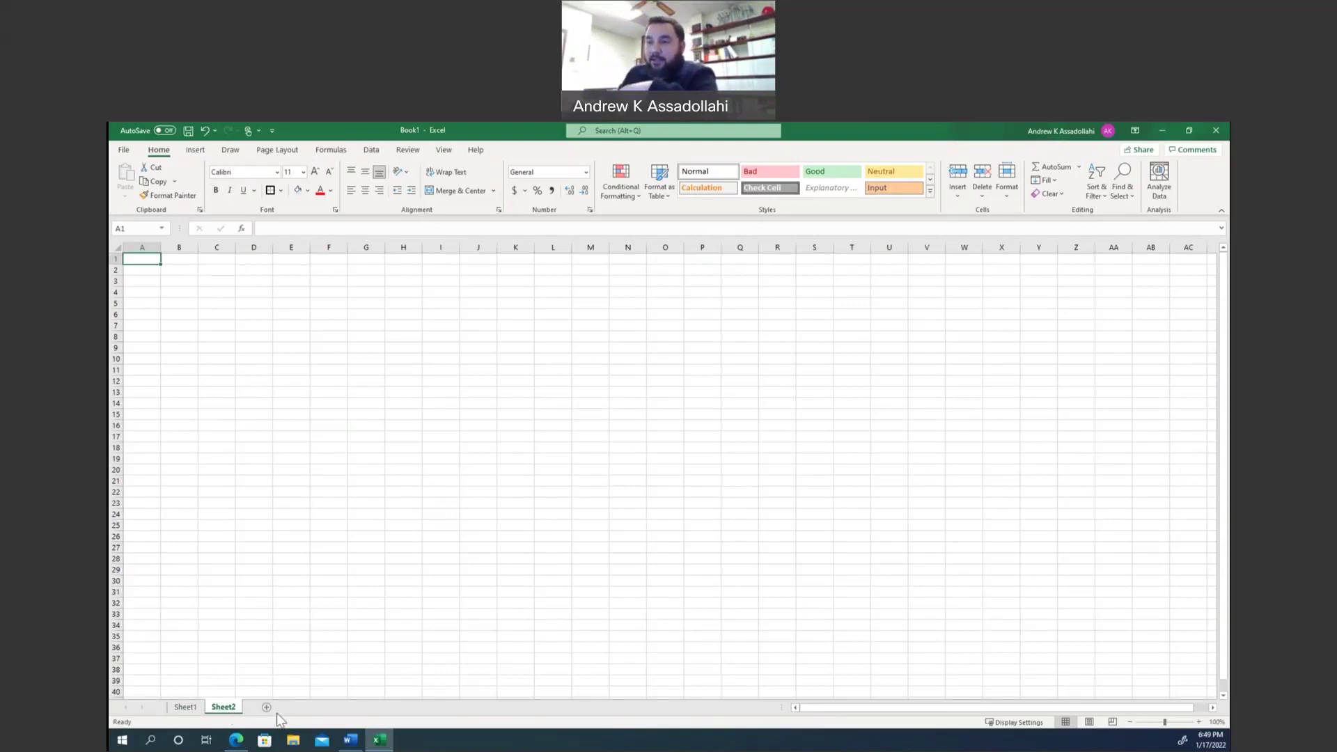
{"action": "left_click", "coordinate": [266, 707]}
{"action": "left_click", "coordinate": [305, 708]}
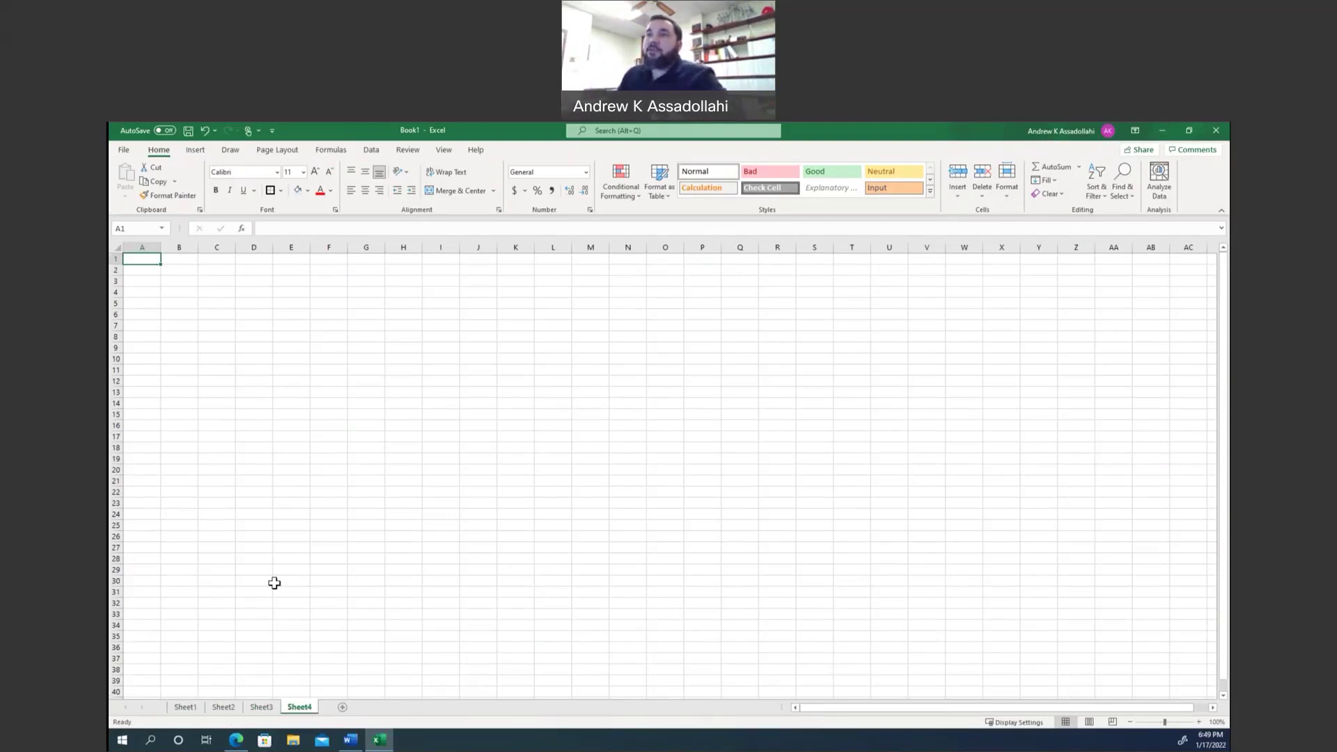
{"action": "left_click", "coordinate": [188, 131]}
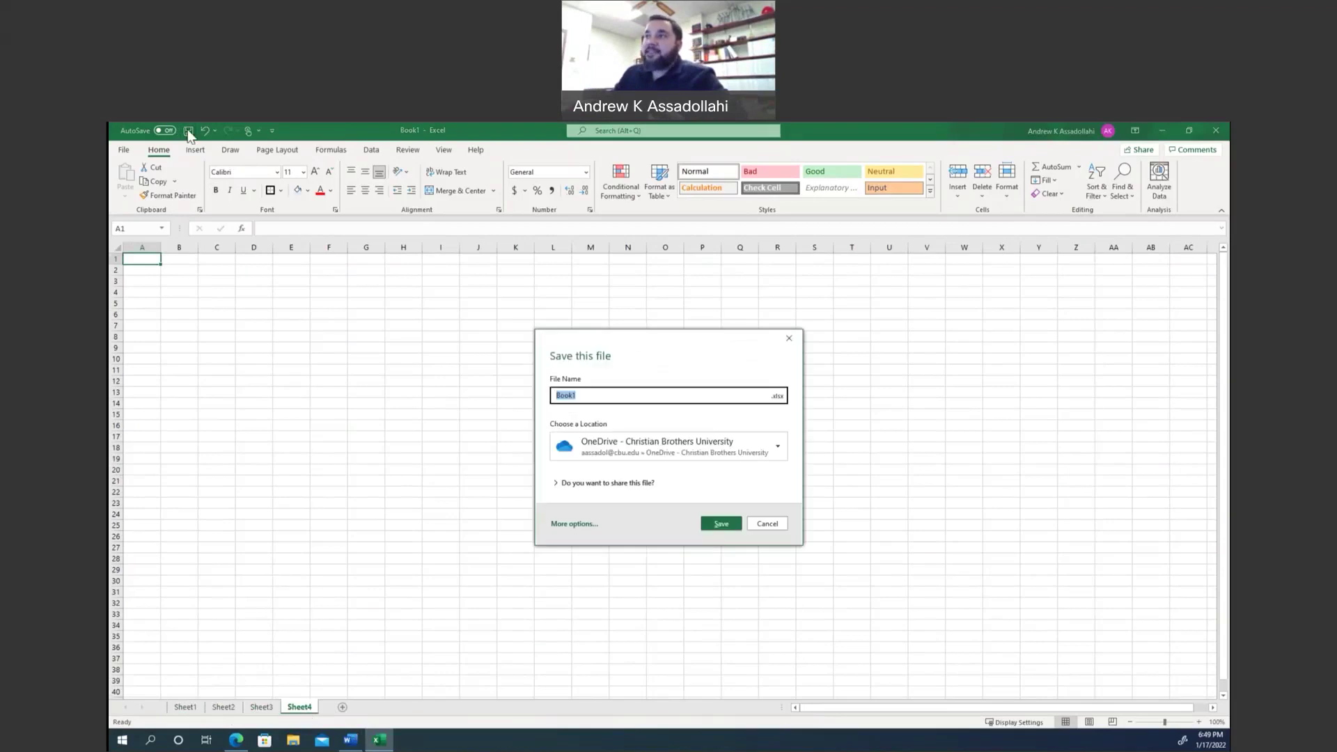
{"action": "left_click", "coordinate": [789, 339]}
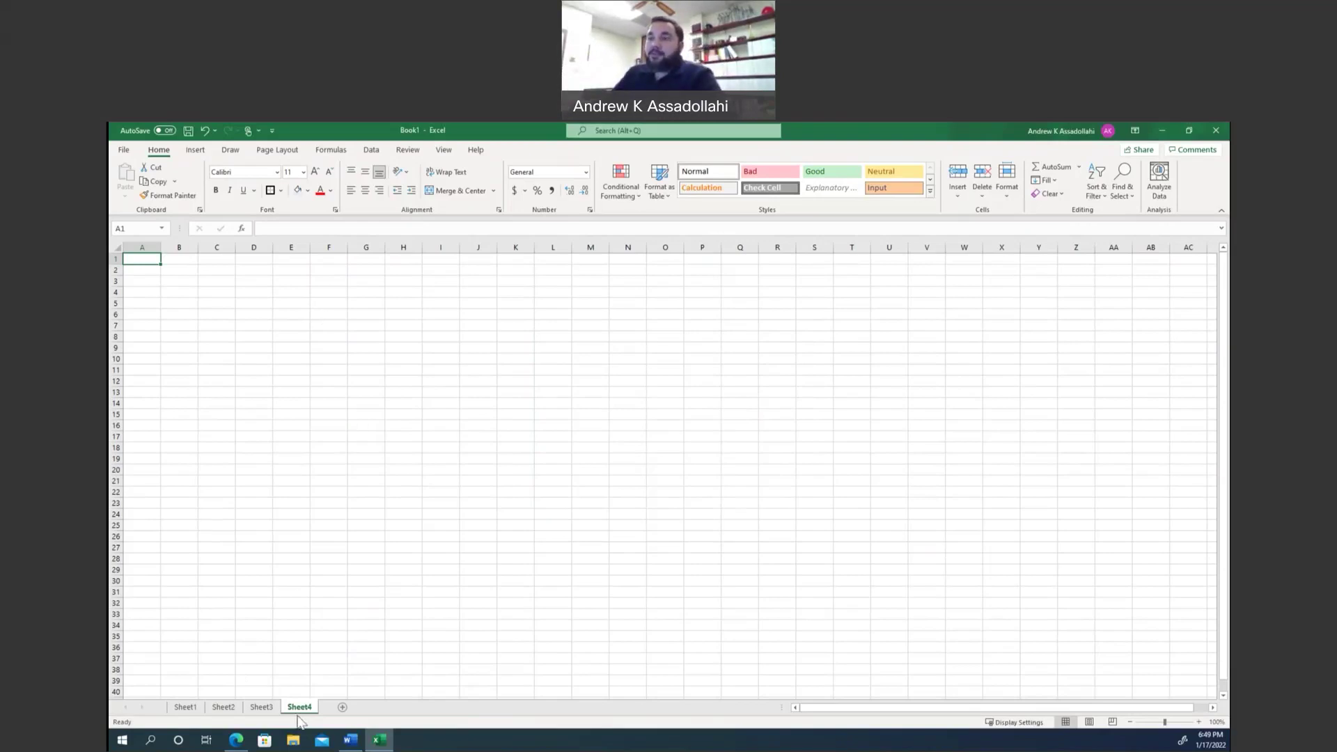
Step: Enter =Sheet1!D15 in Sheet4 cell D9 to pull the 2.99 milk price
{"action": "left_click", "coordinate": [263, 348]}
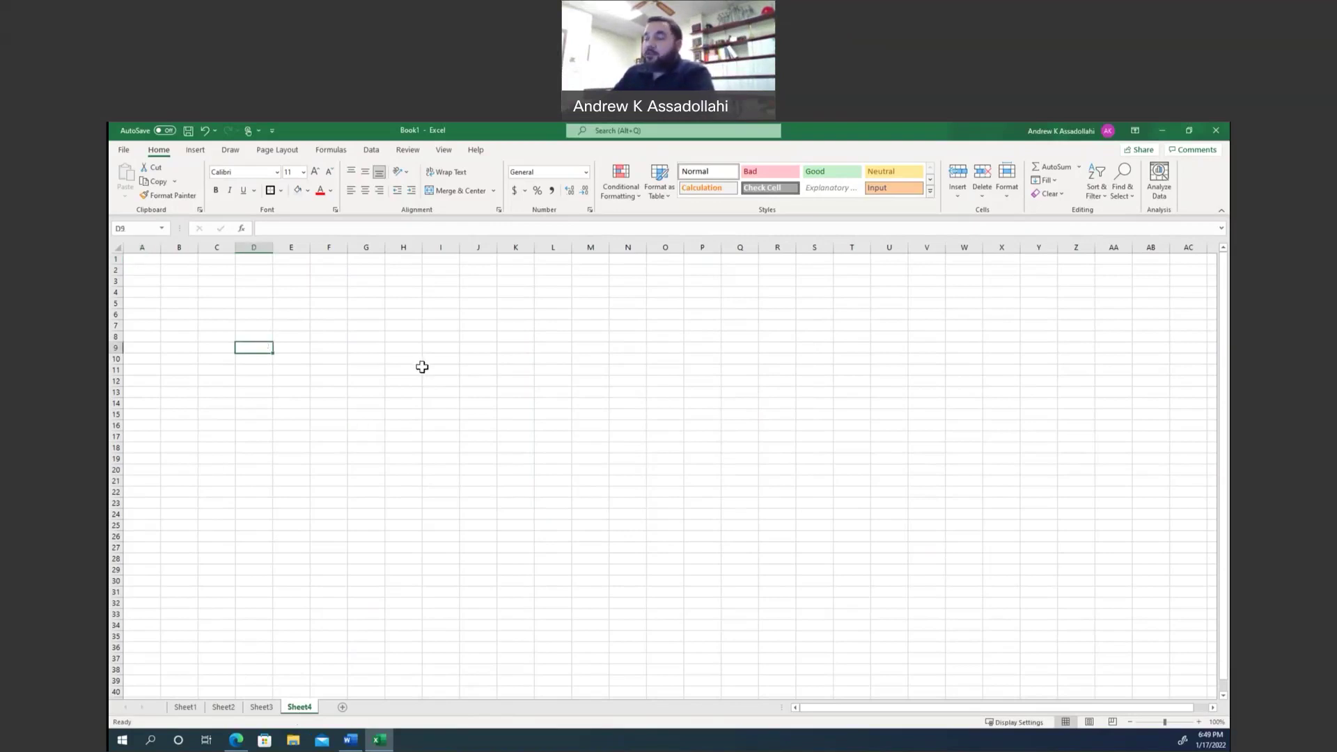
{"action": "type", "text": "="}
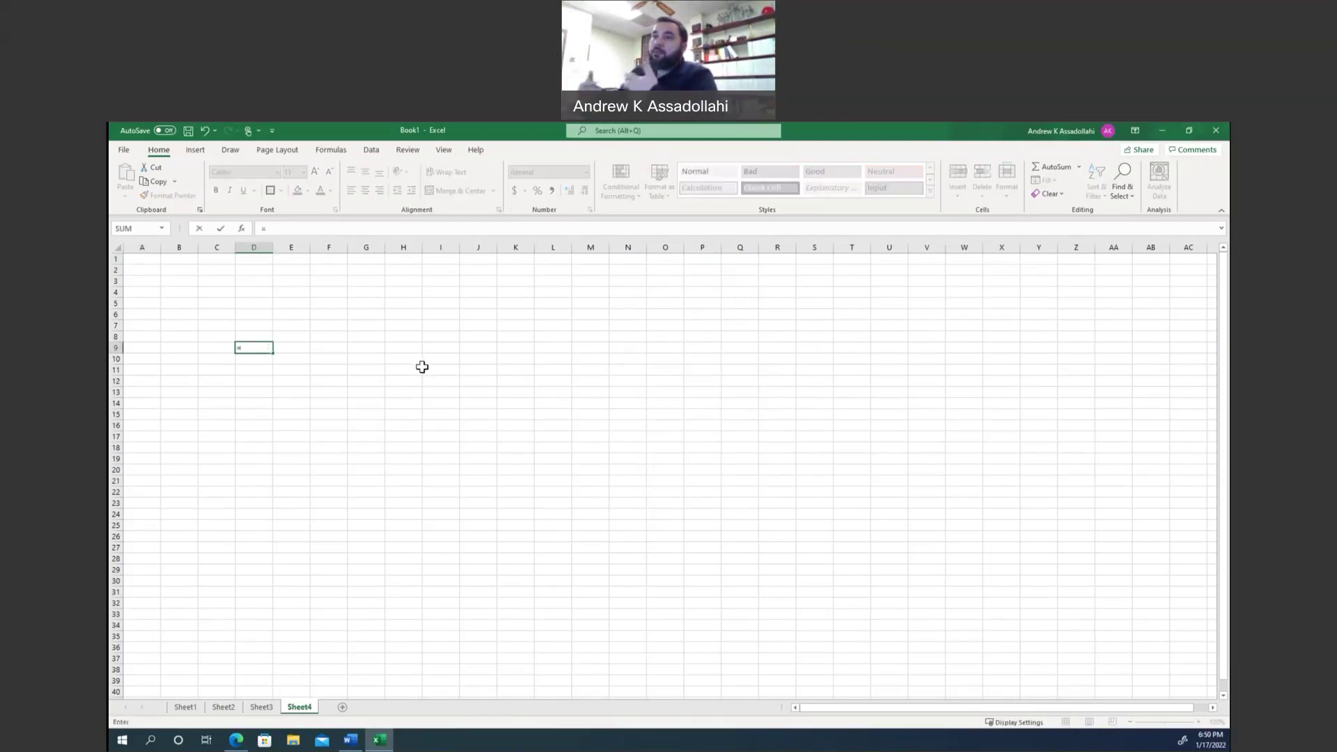
{"action": "left_click", "coordinate": [185, 706]}
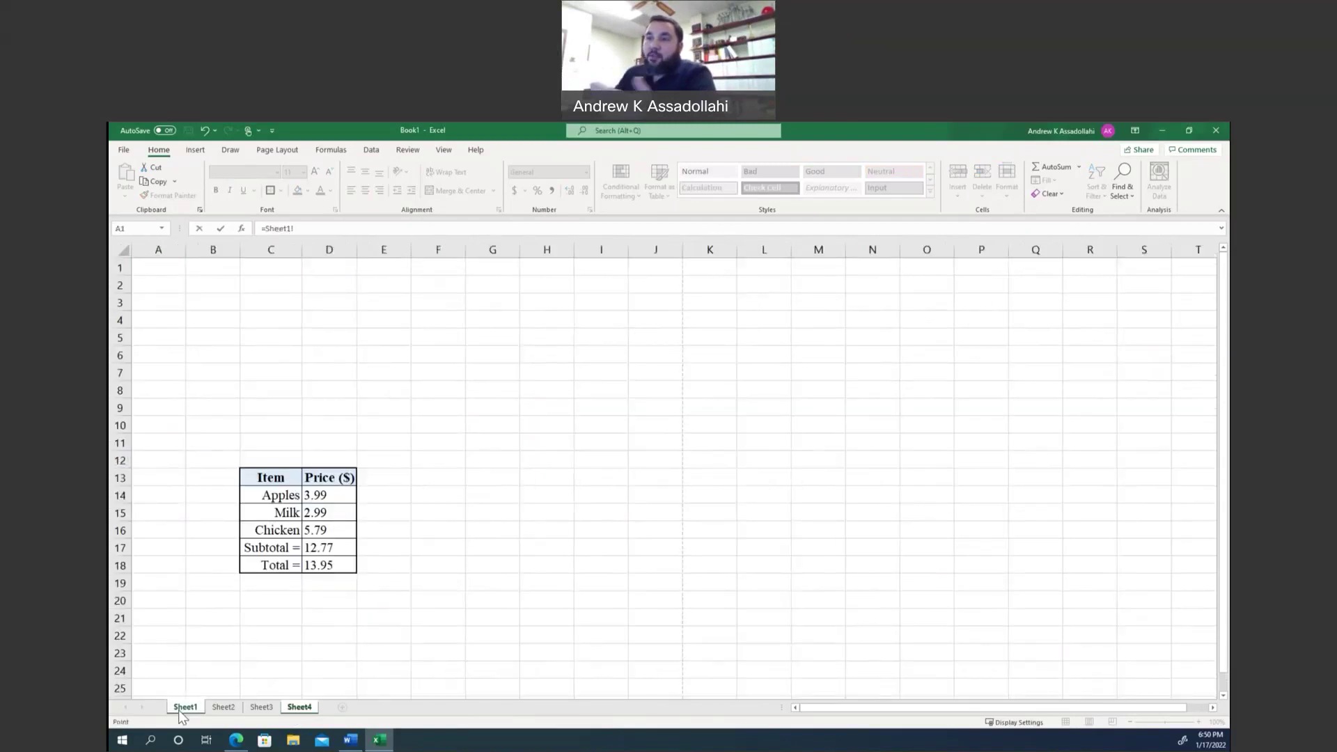
{"action": "left_click", "coordinate": [337, 512]}
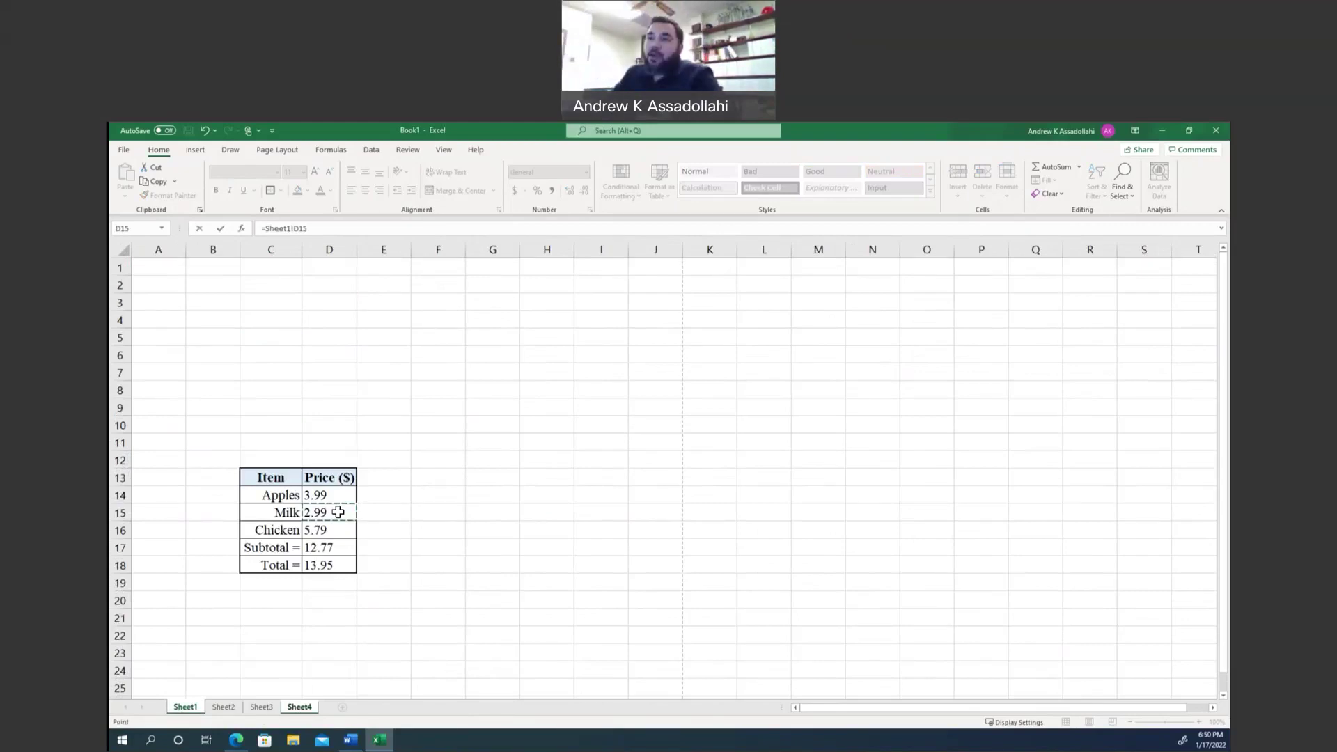
{"action": "key", "text": "Return"}
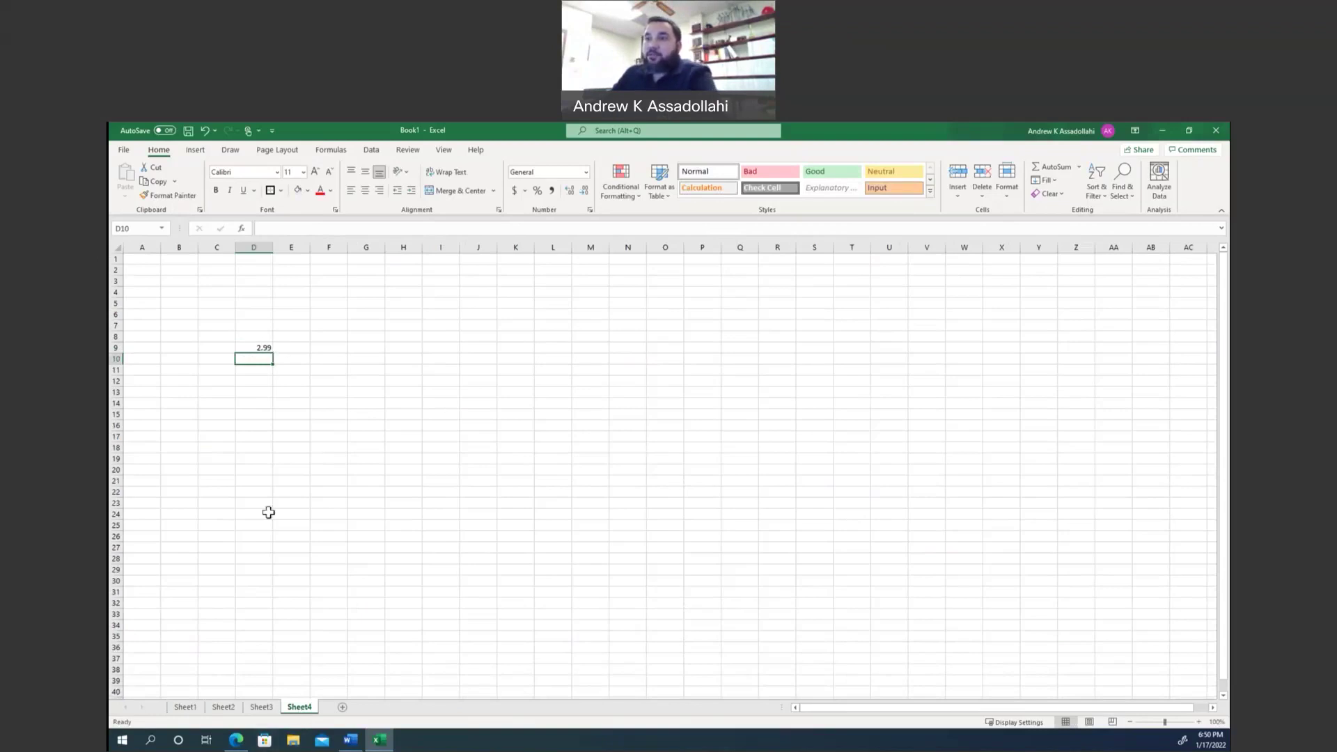
Step: Inspect D9's =Sheet1!D15 formula and confirm it unchanged
{"action": "scroll", "coordinate": [200, 385], "scroll_direction": "up", "scroll_amount": 6}
{"action": "double_click", "coordinate": [416, 440]}
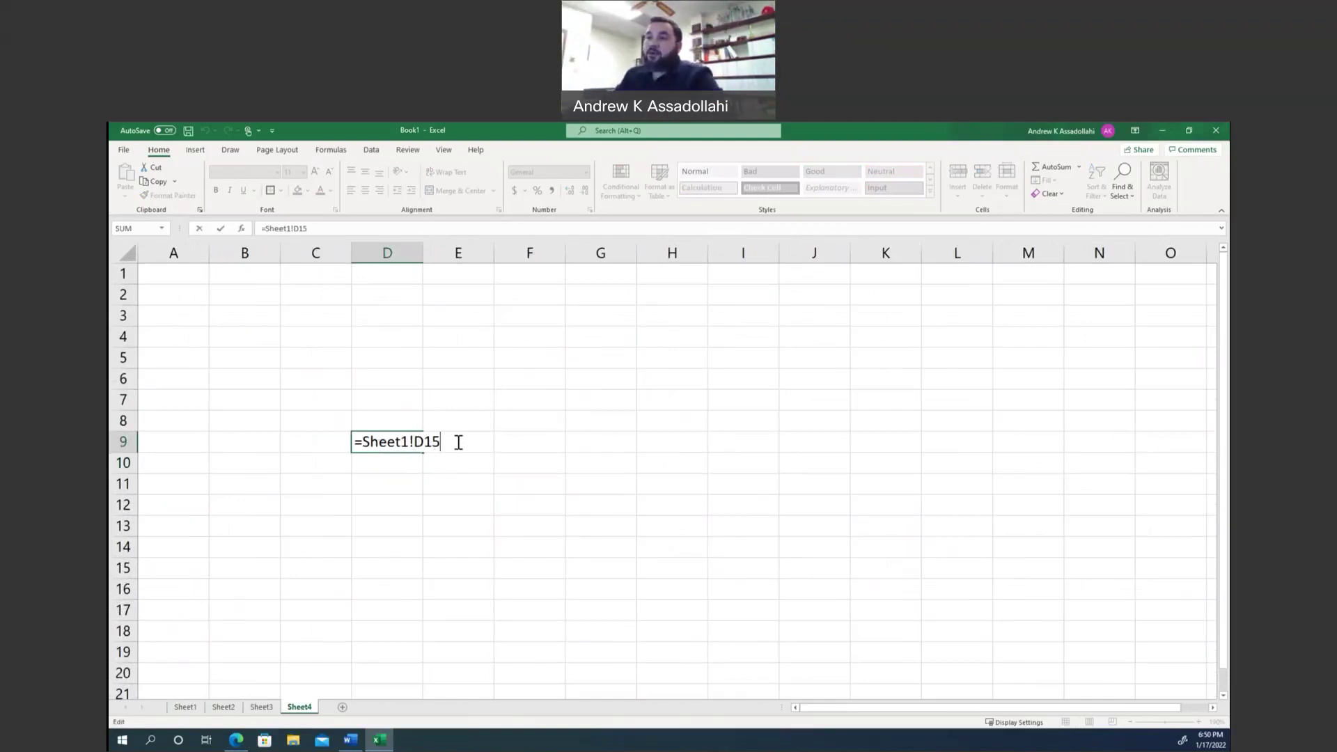
{"action": "key", "text": "Return"}
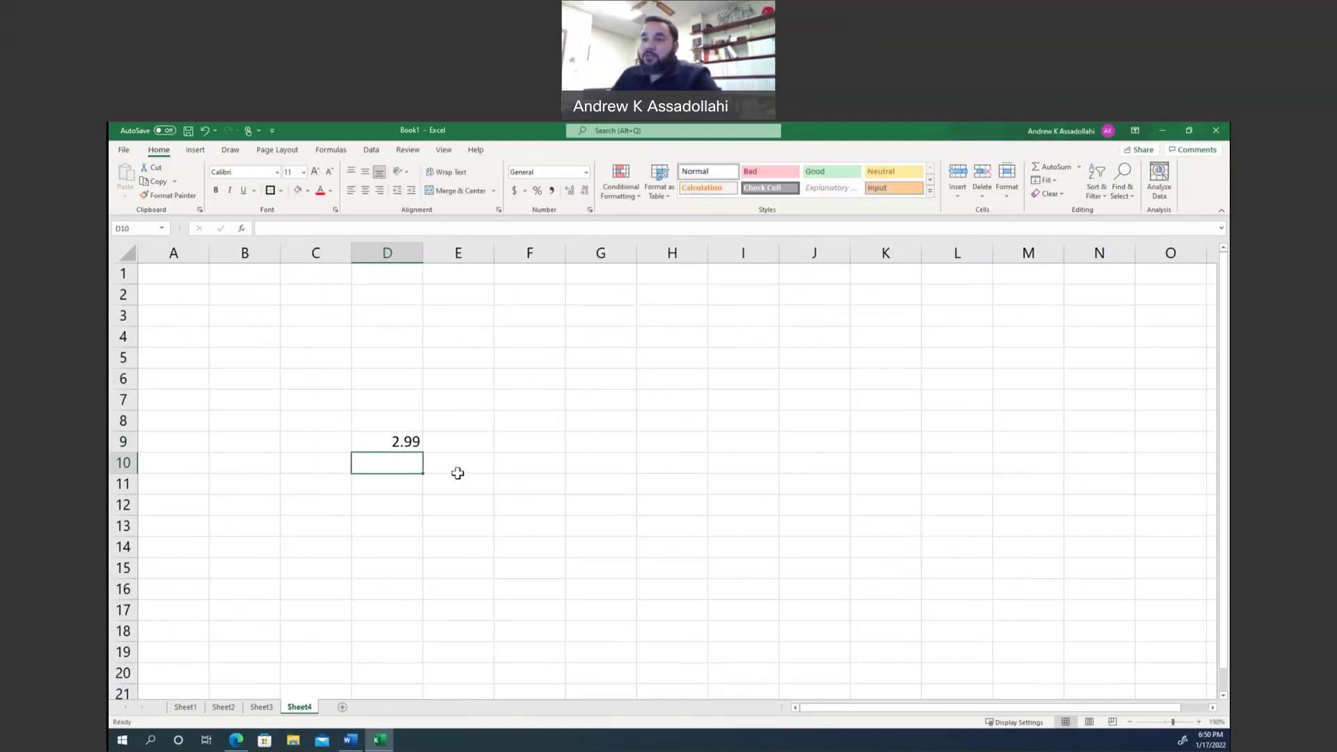
Step: Switch to Sheet1 to view the grocery table in C13:D18
{"action": "left_click", "coordinate": [186, 707]}
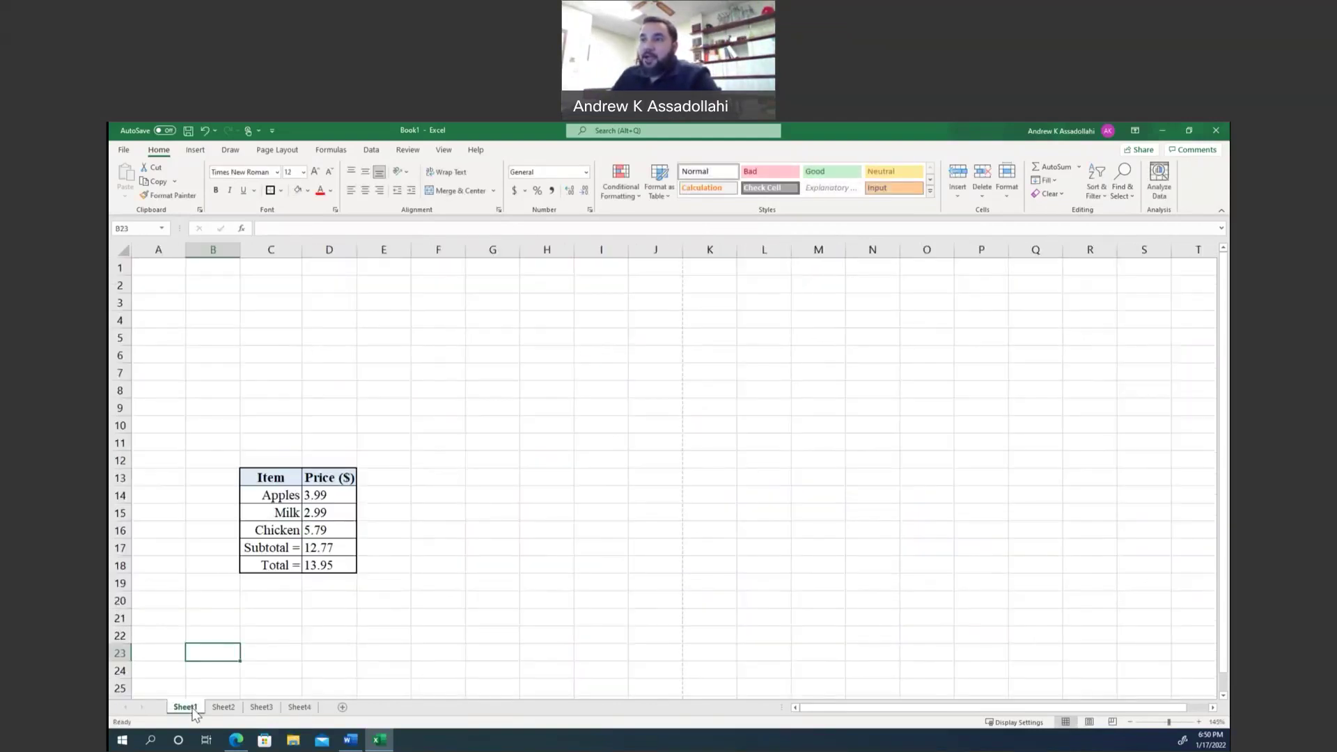